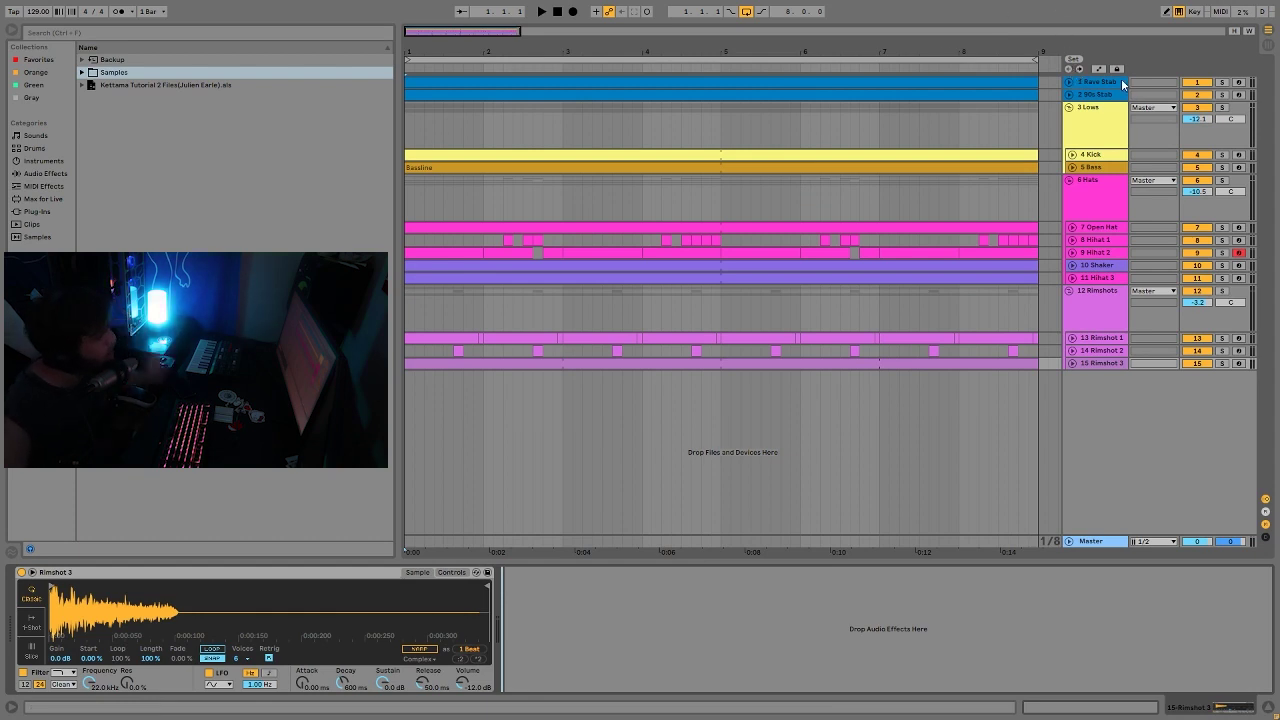
# - Solo the Rave Stab and 90s Stab tracks, unfold both to show their notes and play them together
pyautogui.click(1222, 95)
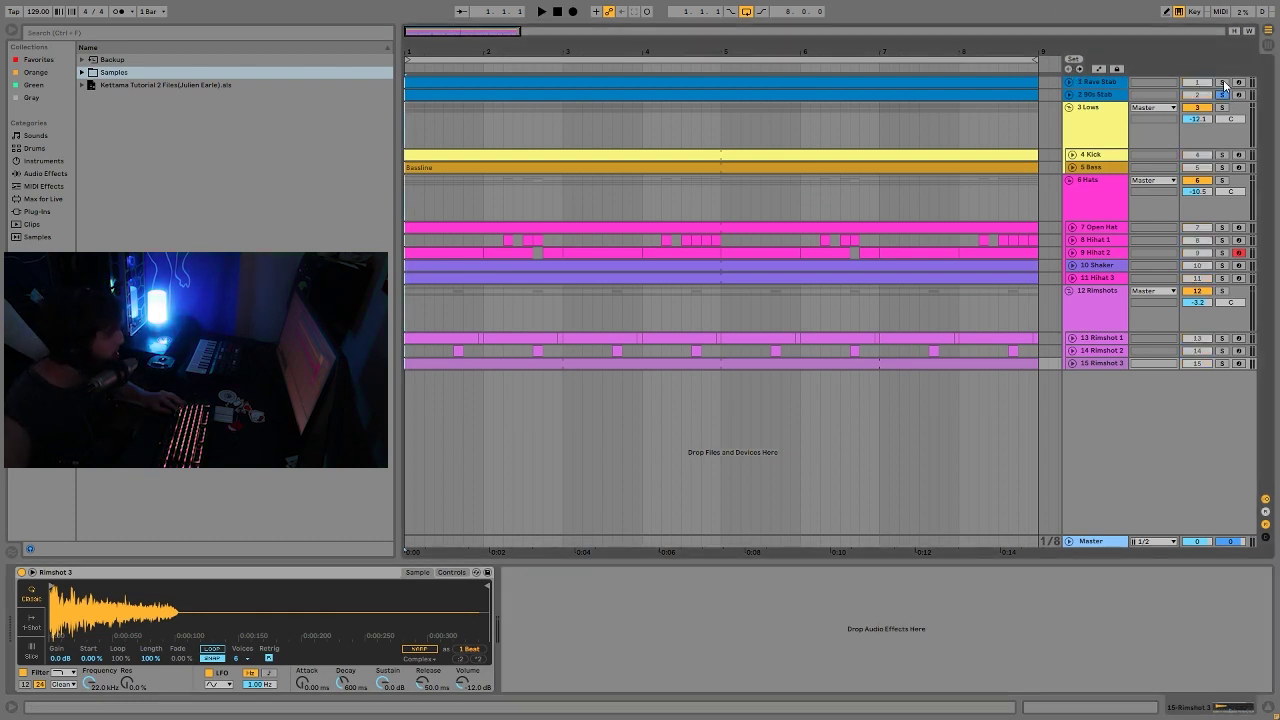
pyautogui.click(1070, 94)
pyautogui.press('space')
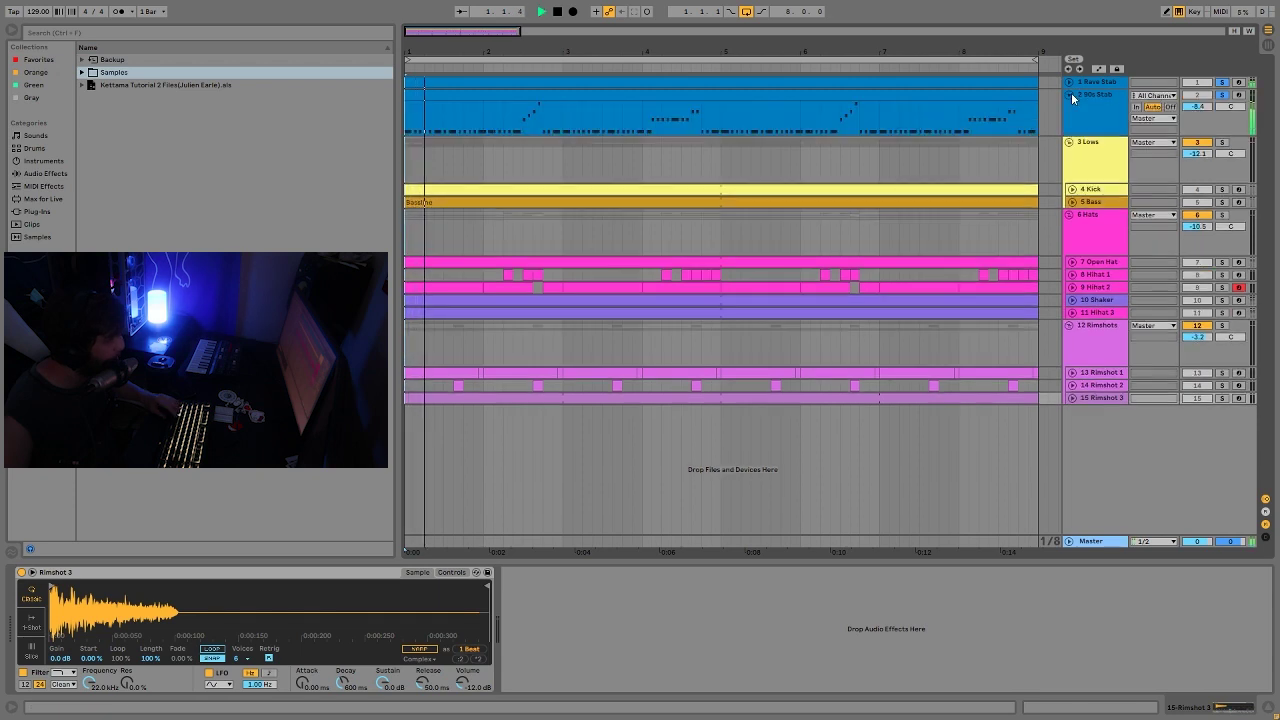
pyautogui.click(1069, 81)
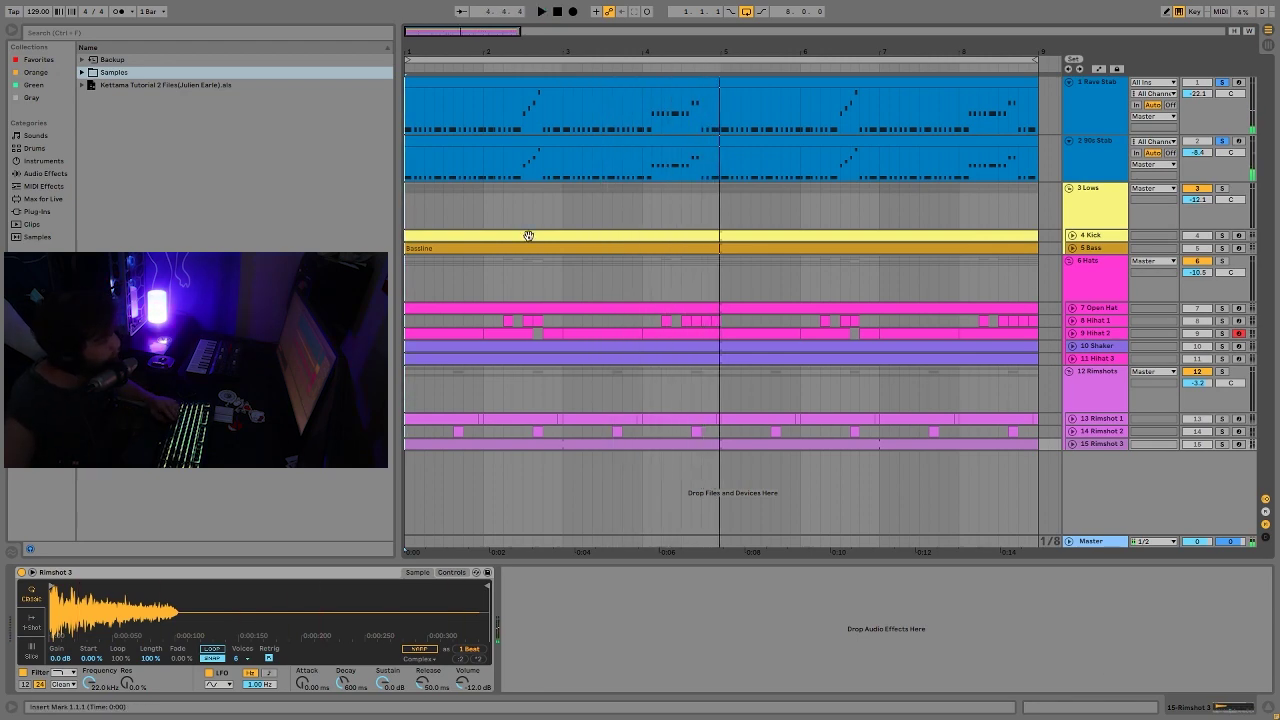
# - Open the Rave Stab MIDI clip and audition its notes pitch by pitch in the piano roll
pyautogui.doubleClick(577, 81)
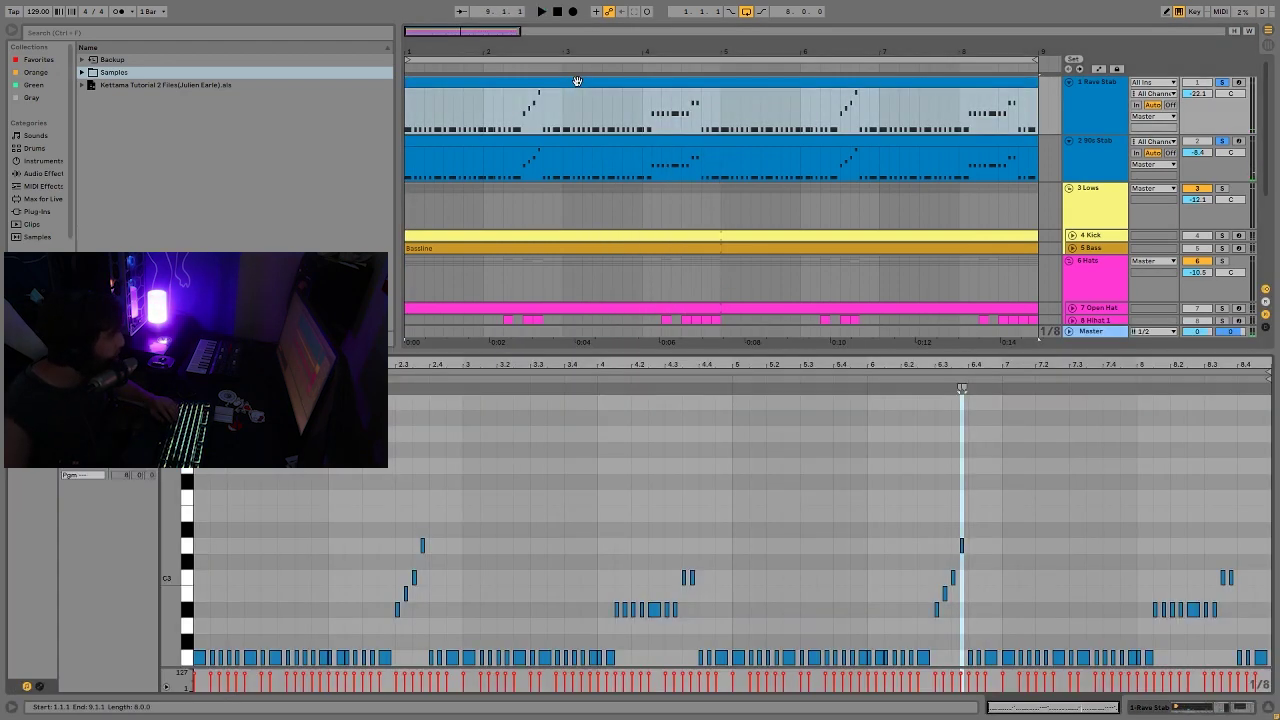
pyautogui.click(185, 617)
pyautogui.click(190, 578)
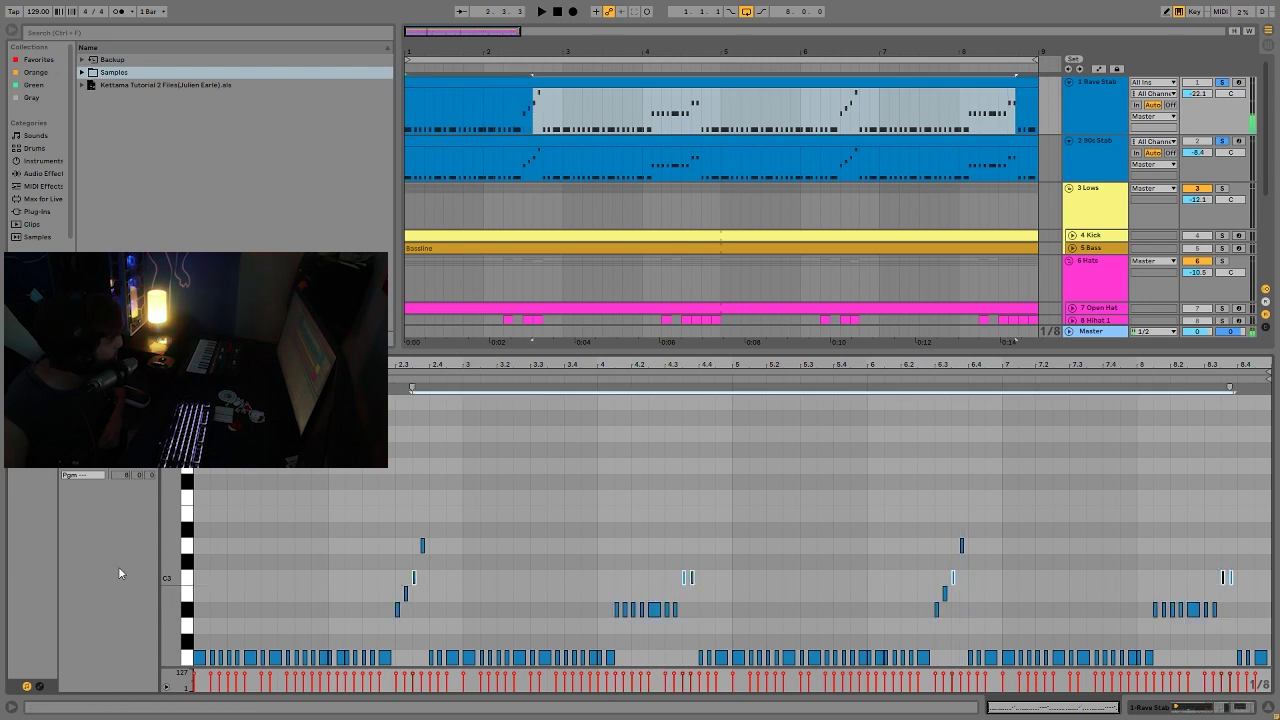
pyautogui.click(184, 545)
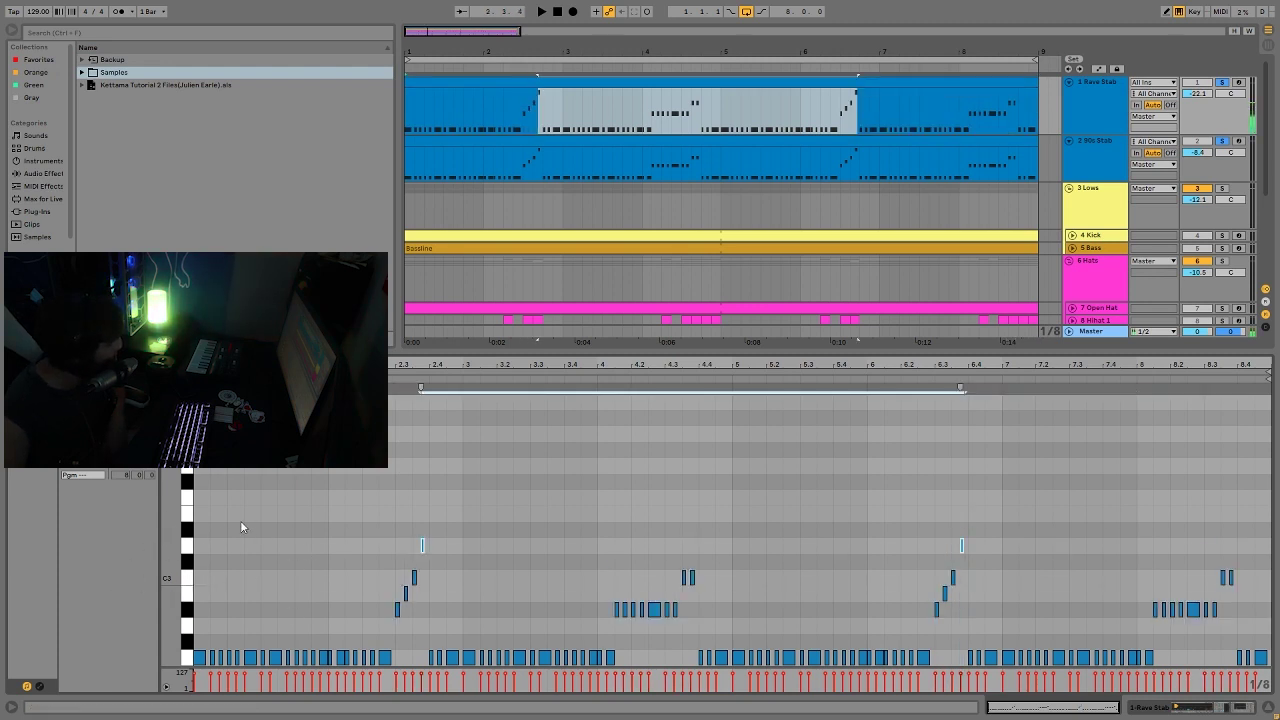
pyautogui.click(188, 600)
pyautogui.press('space')
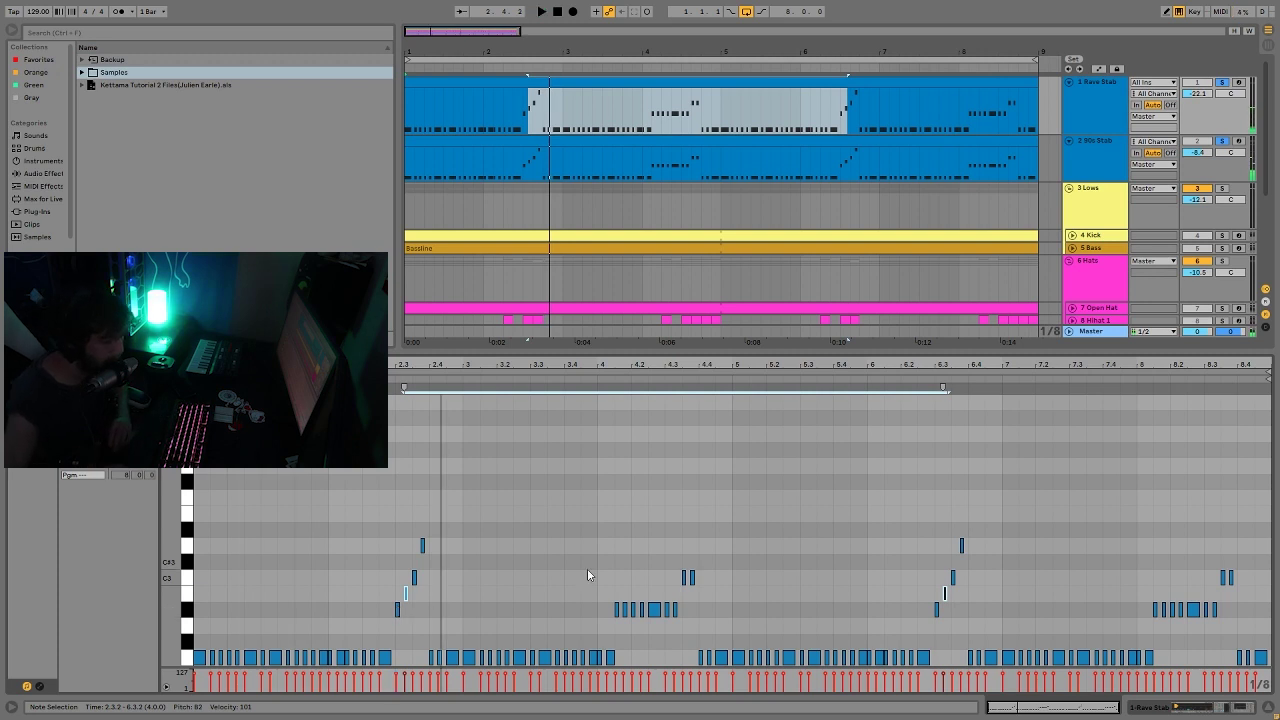
pyautogui.doubleClick(405, 593)
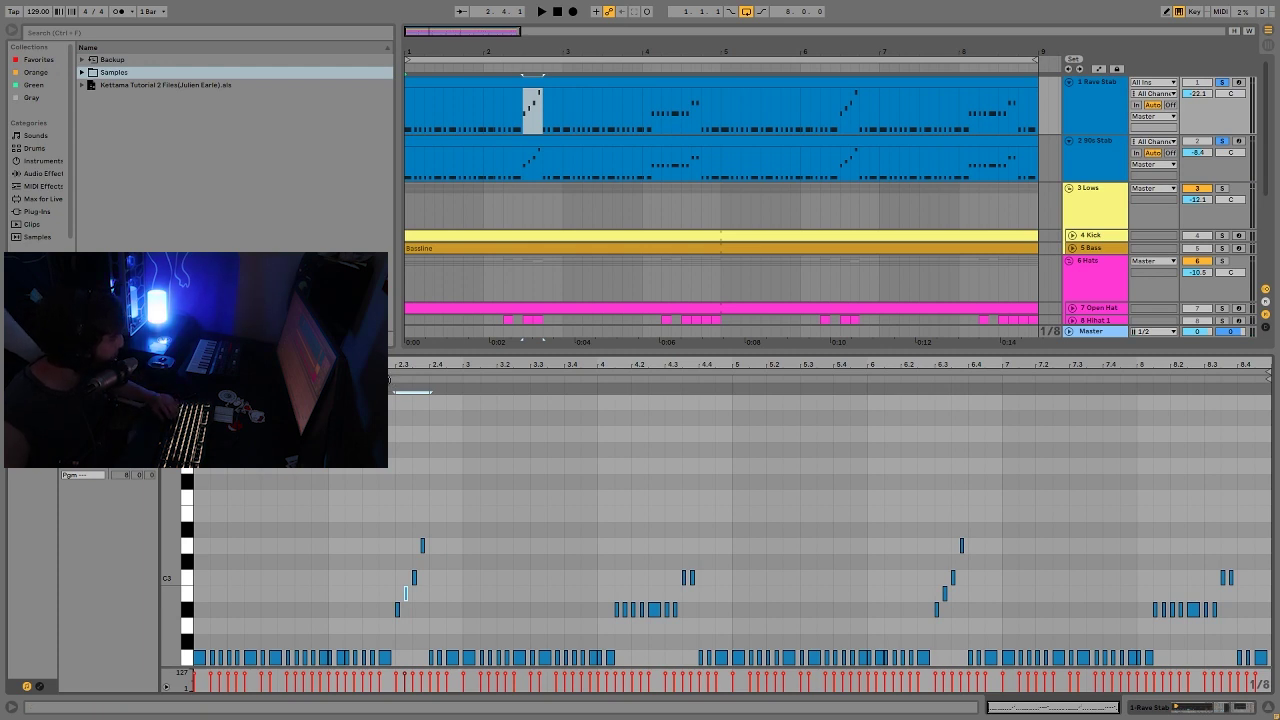
# - Examine the opening bars of the Rave Stab clip up close, audition the first G2 notes and play the pattern
pyautogui.press('space')
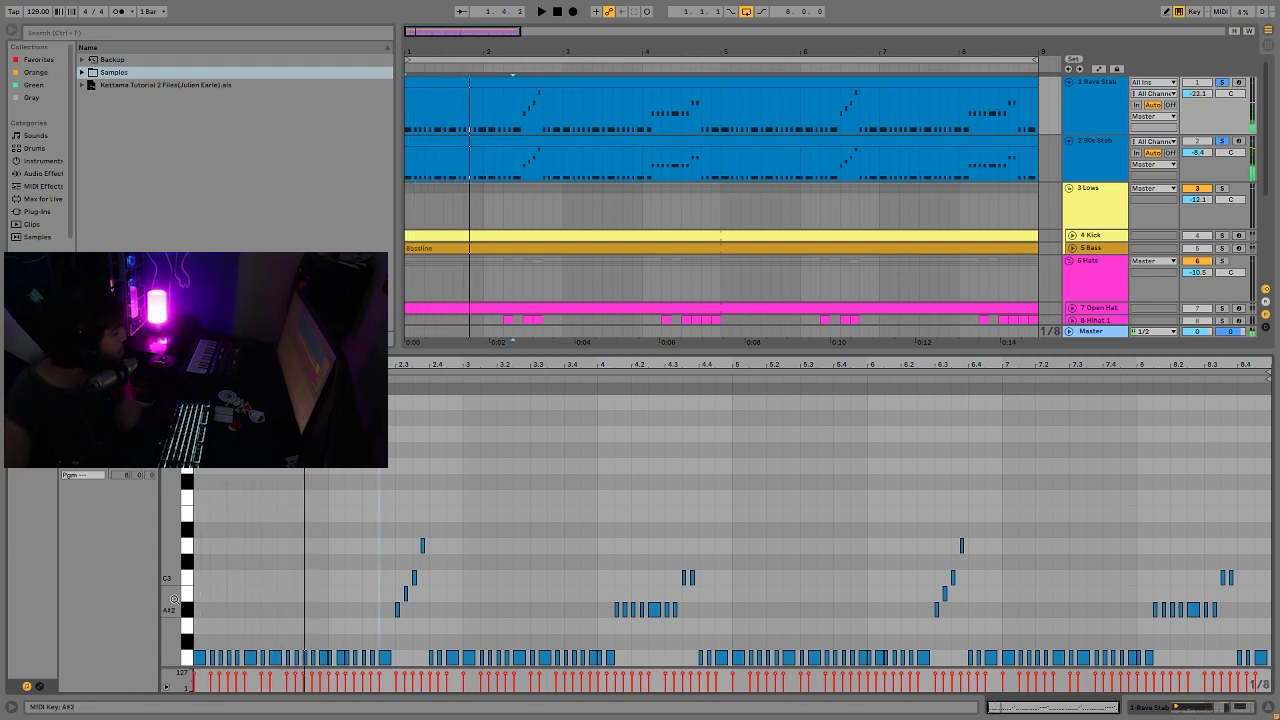
pyautogui.moveTo(200, 364); pyautogui.dragTo(200, 400)
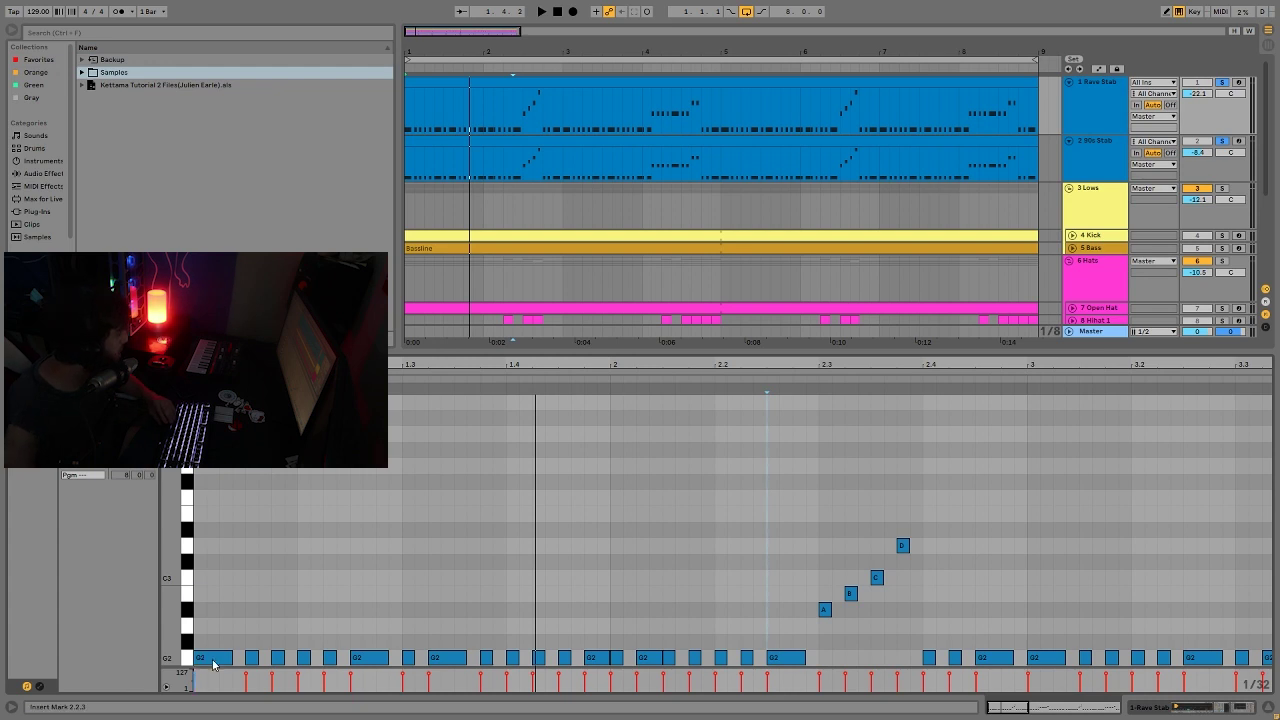
pyautogui.click(213, 662)
pyautogui.press('space')
pyautogui.click(247, 660)
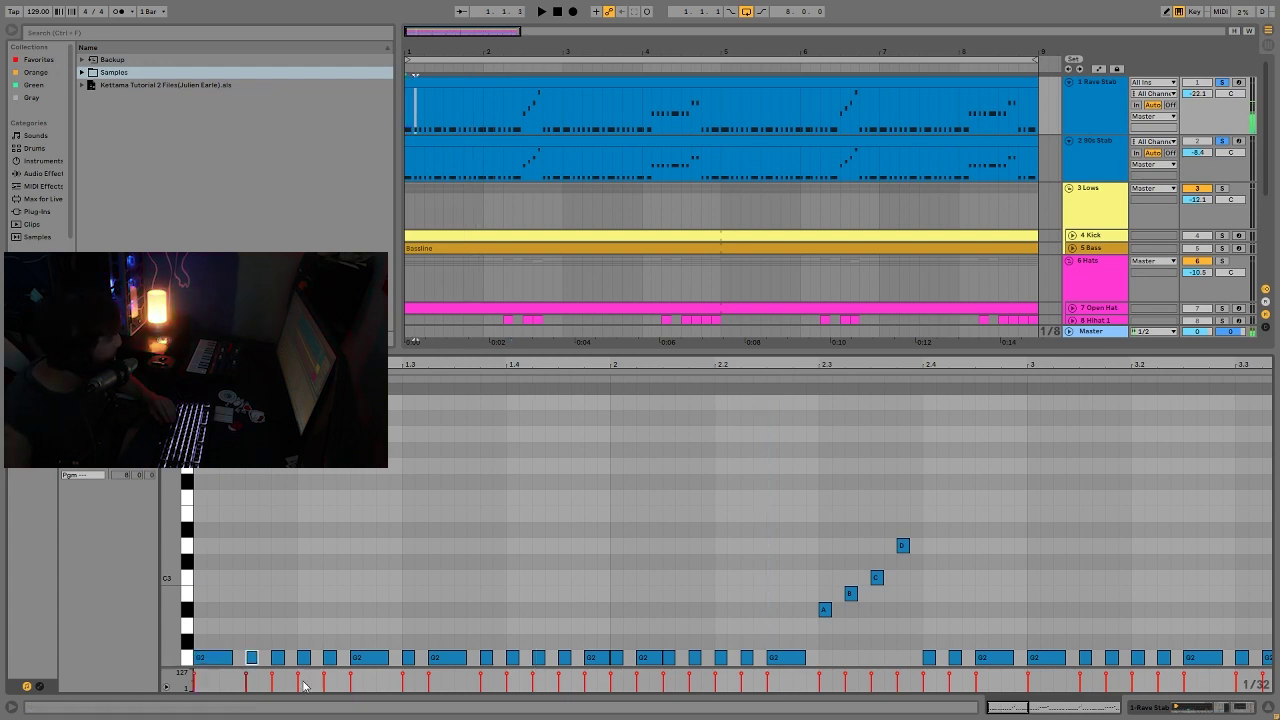
pyautogui.press('space')
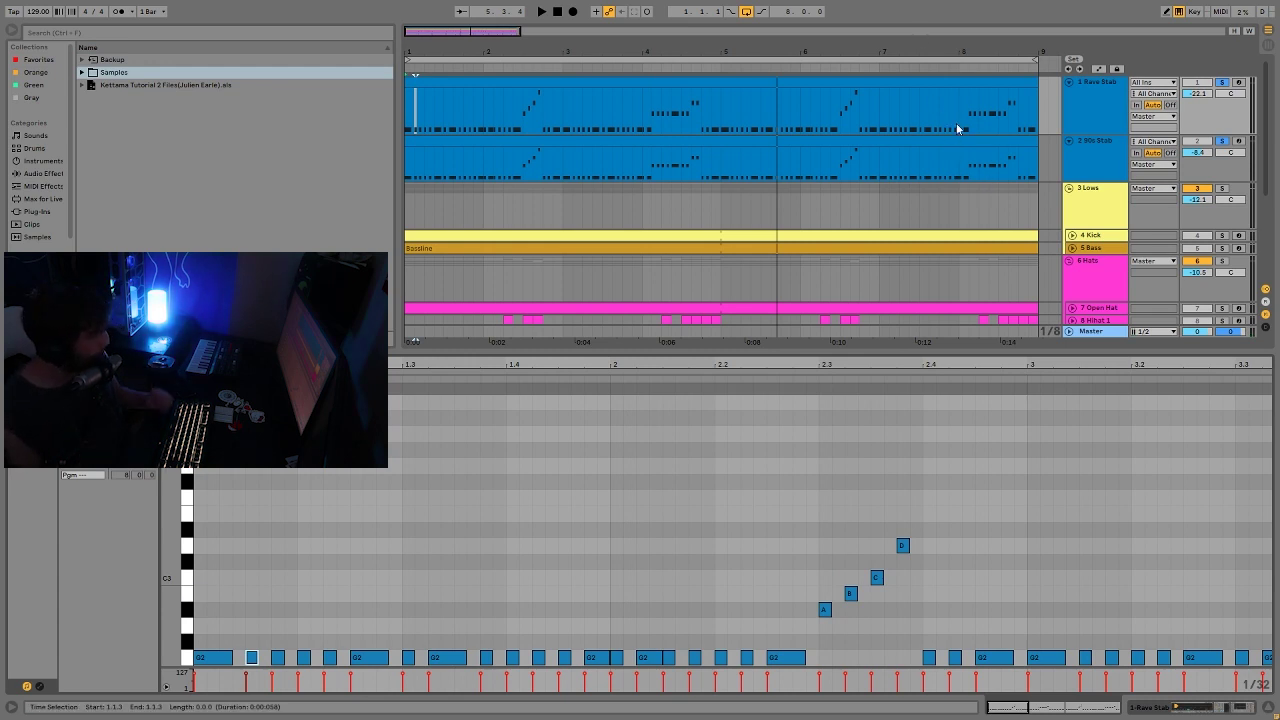
# - Show the Rave Stab device chain, then listen to the 90s Stab track alone with its devices displayed
pyautogui.click(1080, 107)
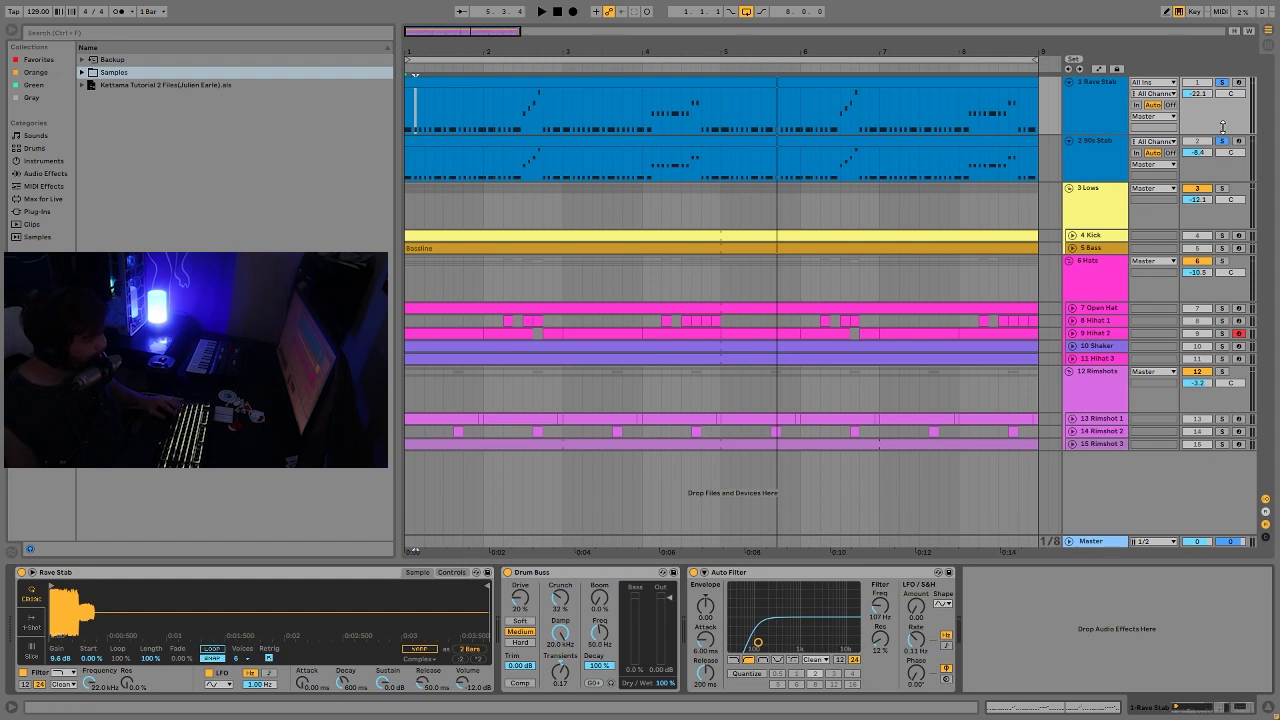
pyautogui.press('space')
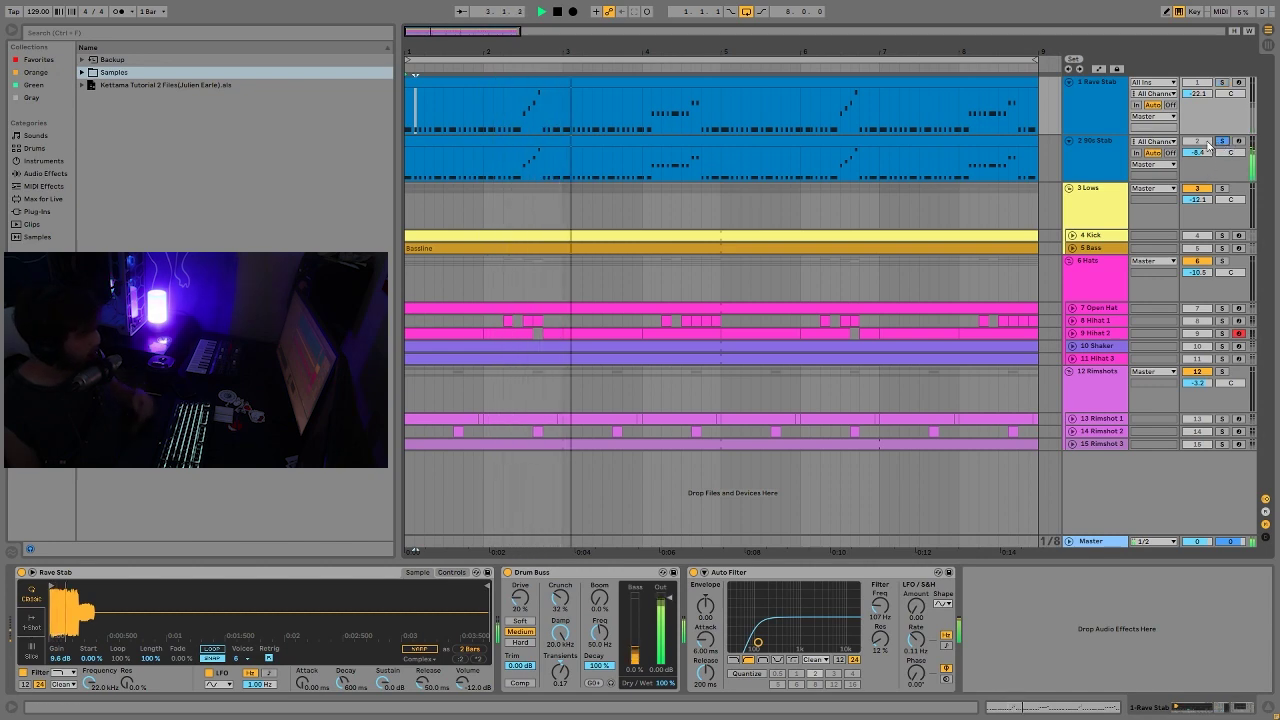
pyautogui.click(1087, 145)
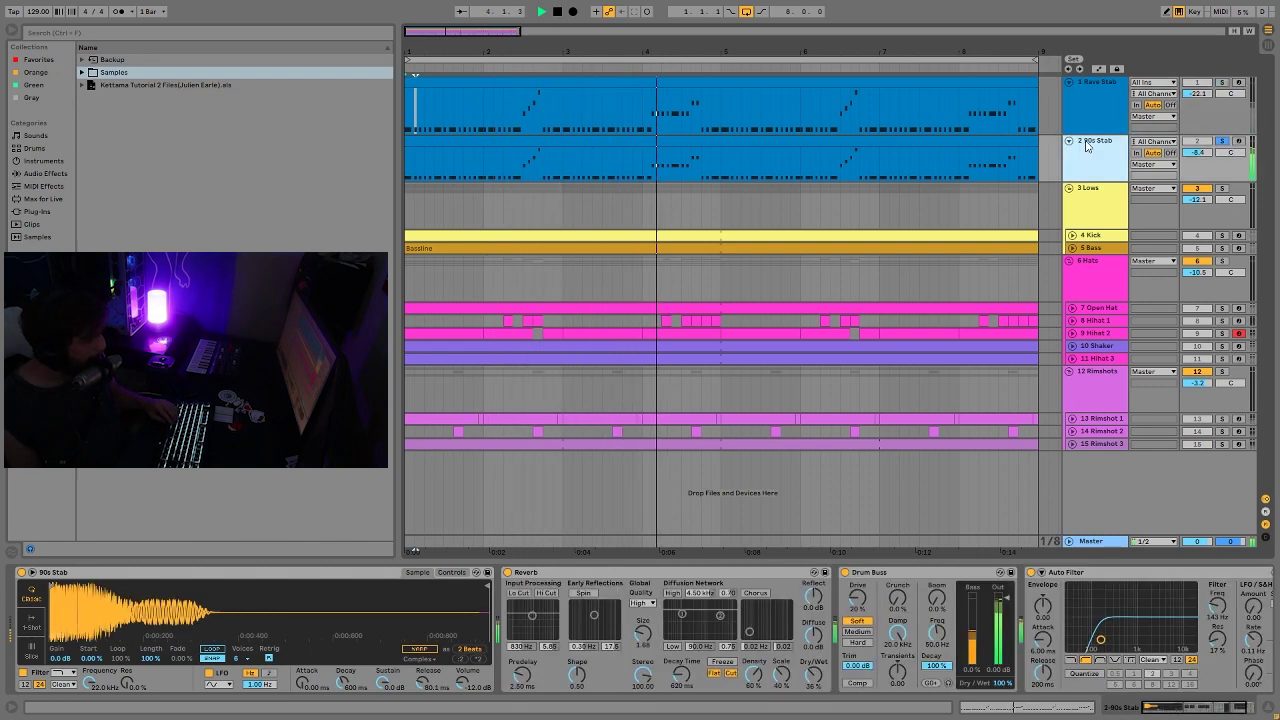
# - Play the Rave Stab and 90s Stab soloed together, then clear the solos to hear the full mix
pyautogui.click(1120, 113)
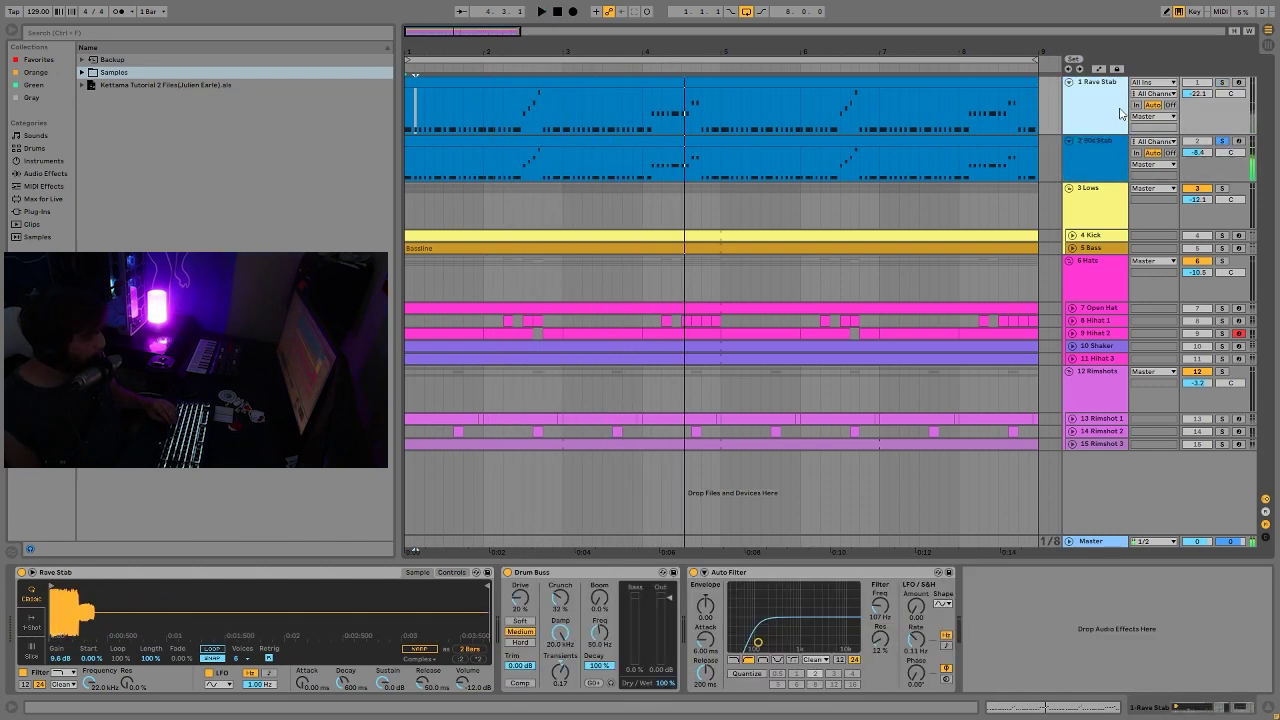
pyautogui.click(1222, 83)
pyautogui.press('space')
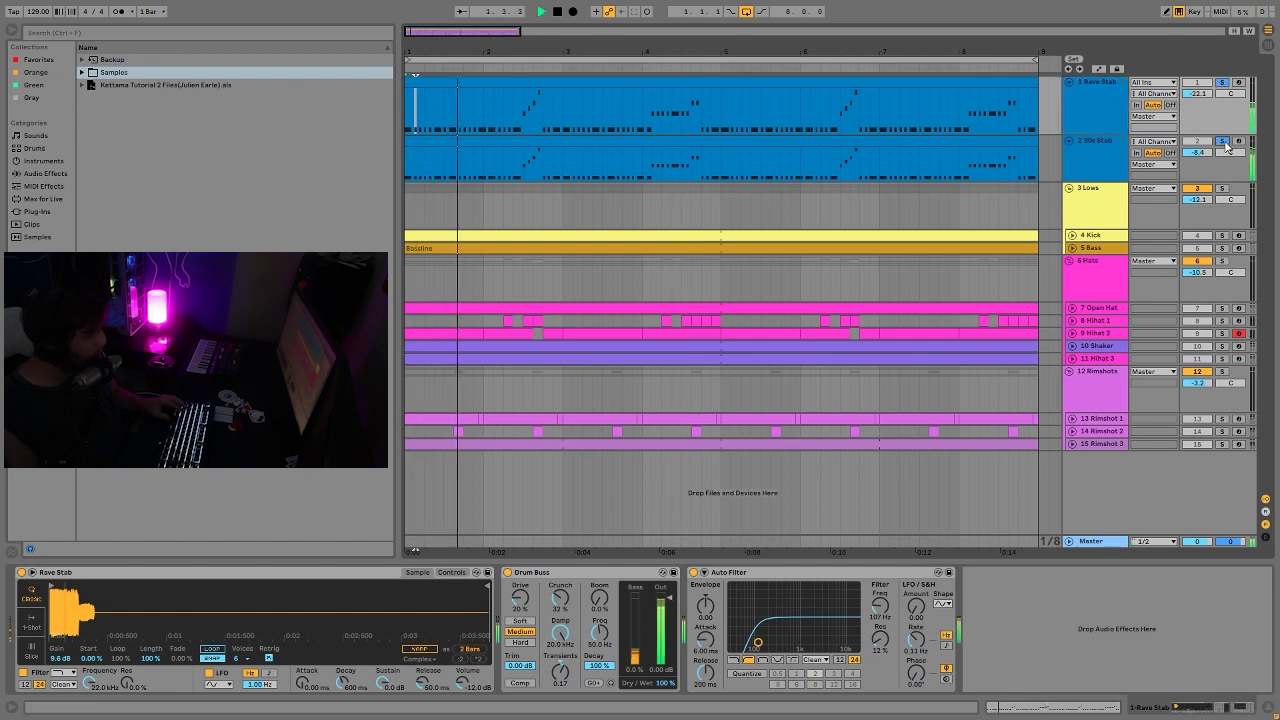
pyautogui.click(1222, 141)
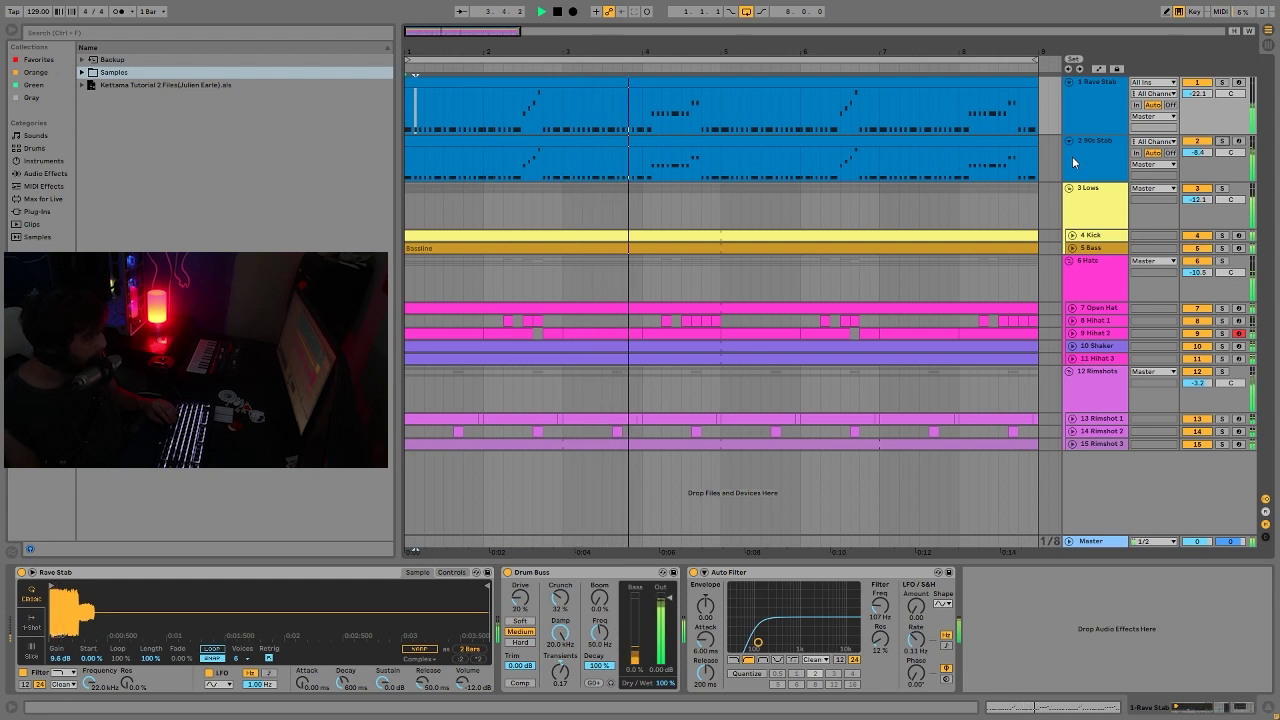
# - Replay the full mix from the start, toggling the Rave Stab track to compare the sound with and without it
pyautogui.press('space')
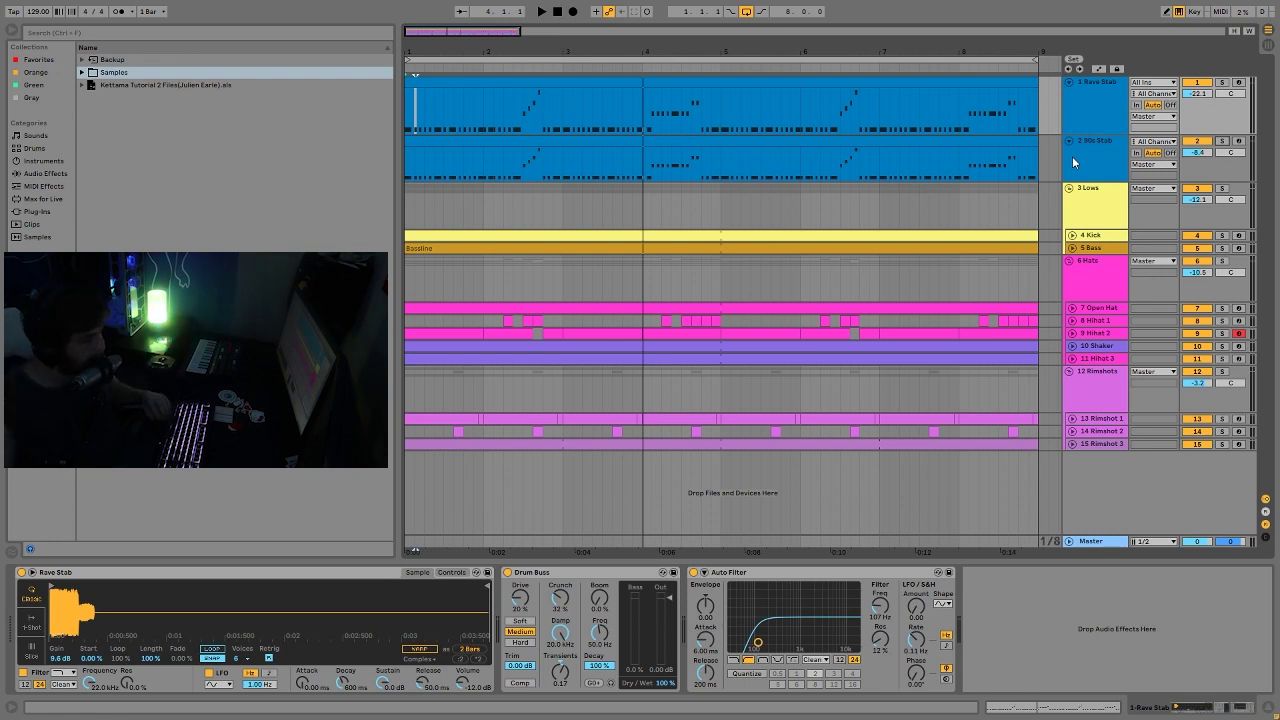
pyautogui.press('space')
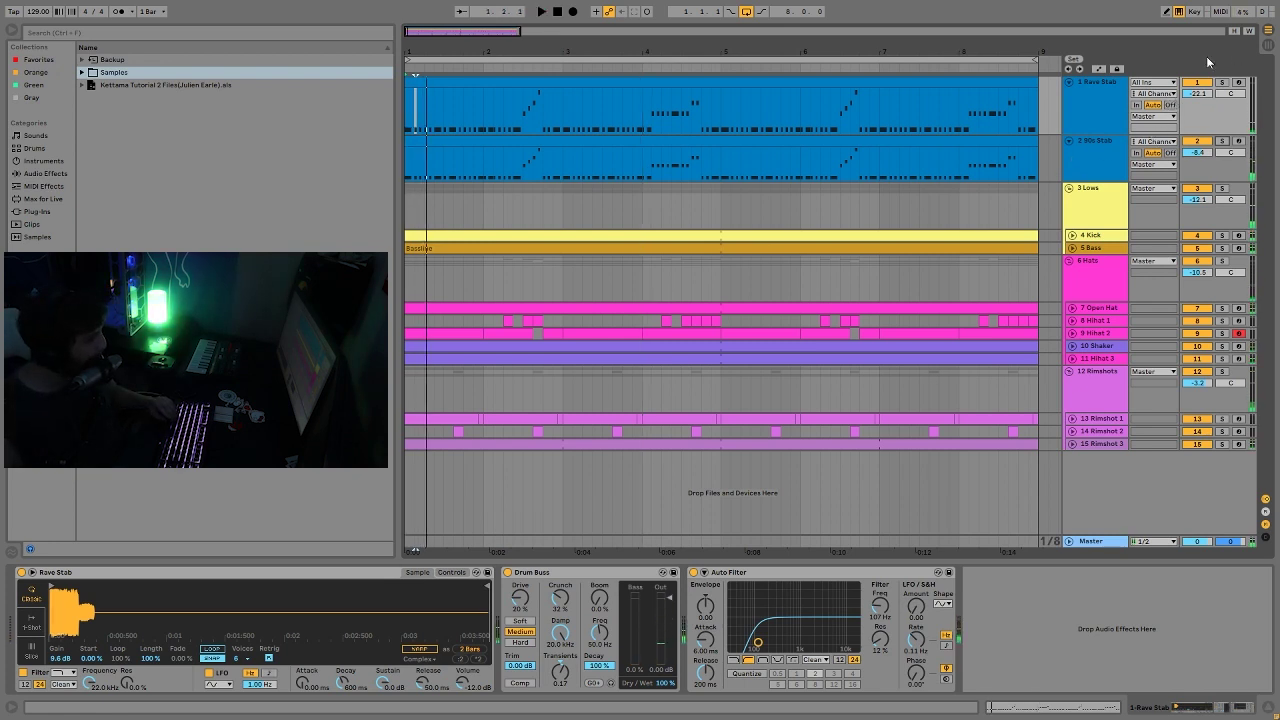
pyautogui.click(1196, 82)
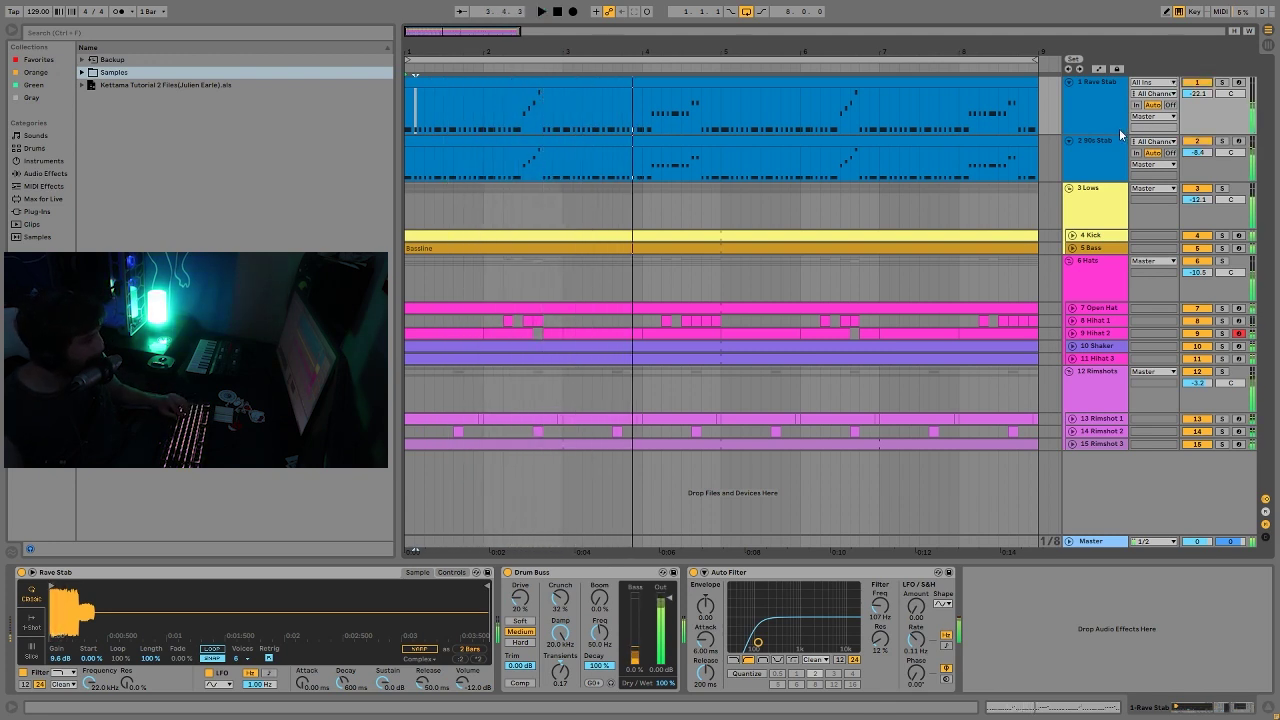
pyautogui.press('space')
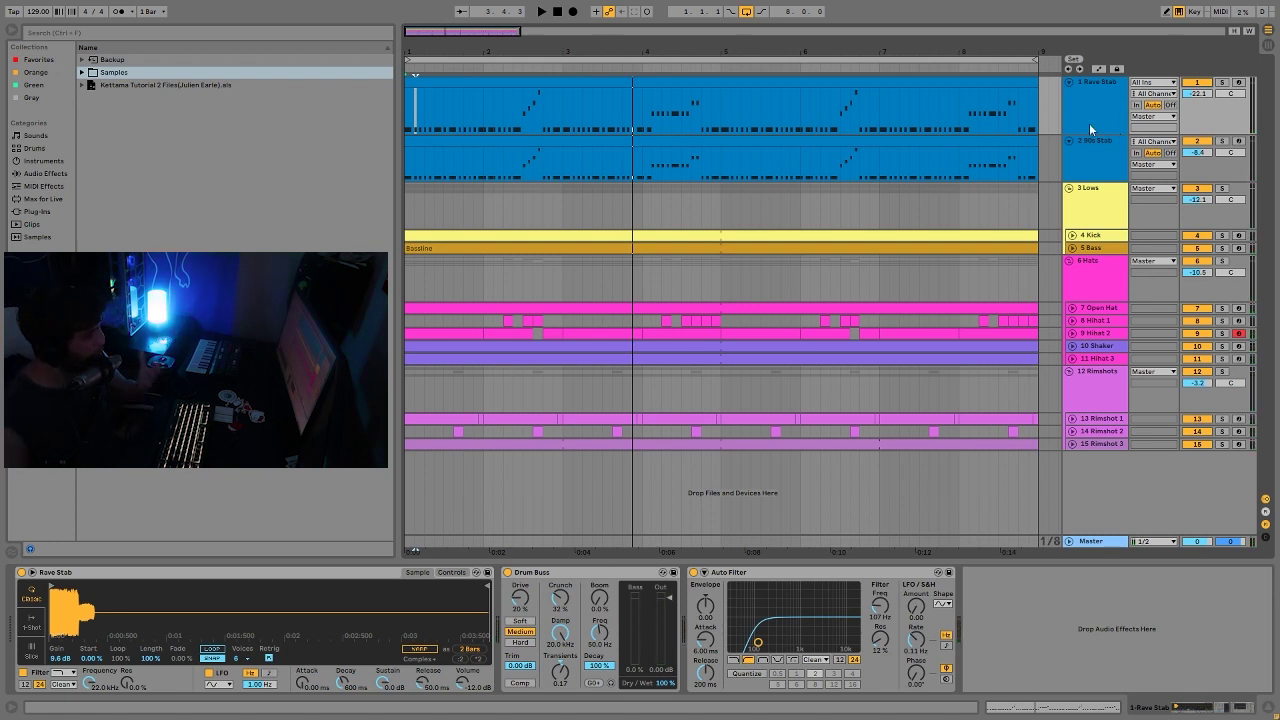
# - Solo the Rave Stab track and compare its device chain with that of the 90s Stab track
pyautogui.click(1089, 124)
pyautogui.click(1107, 148)
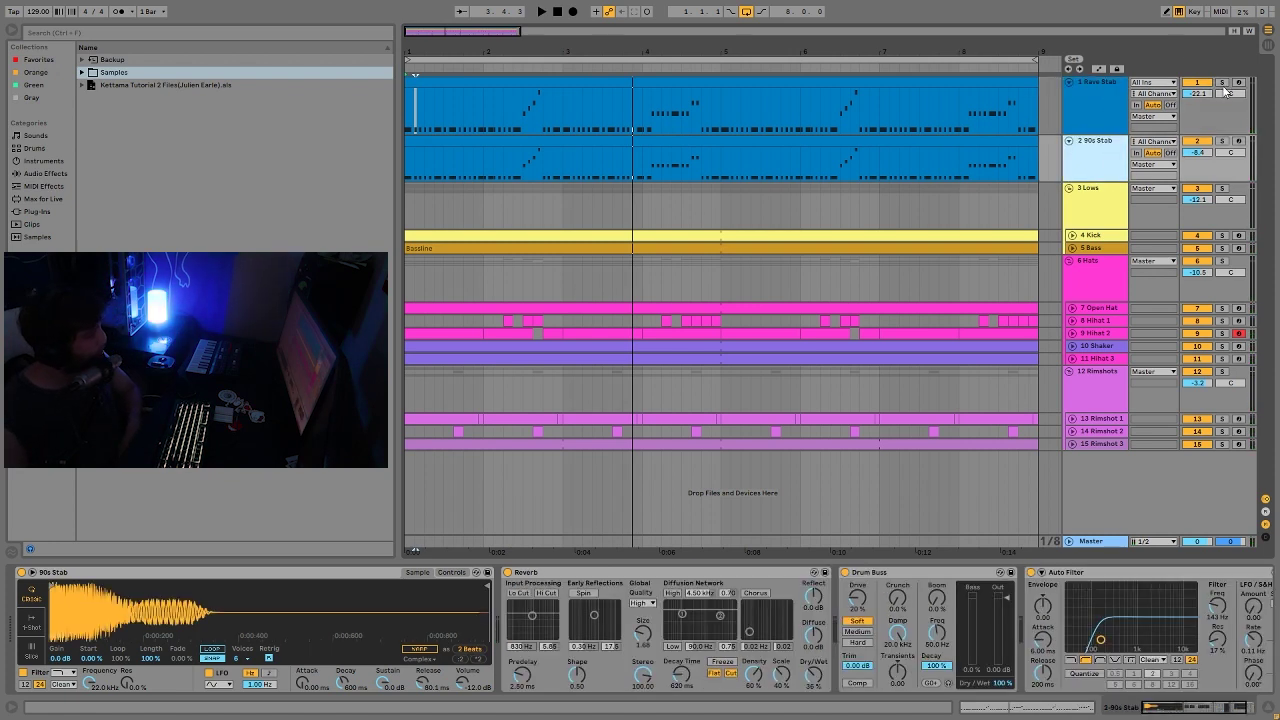
pyautogui.click(1222, 84)
pyautogui.click(1085, 107)
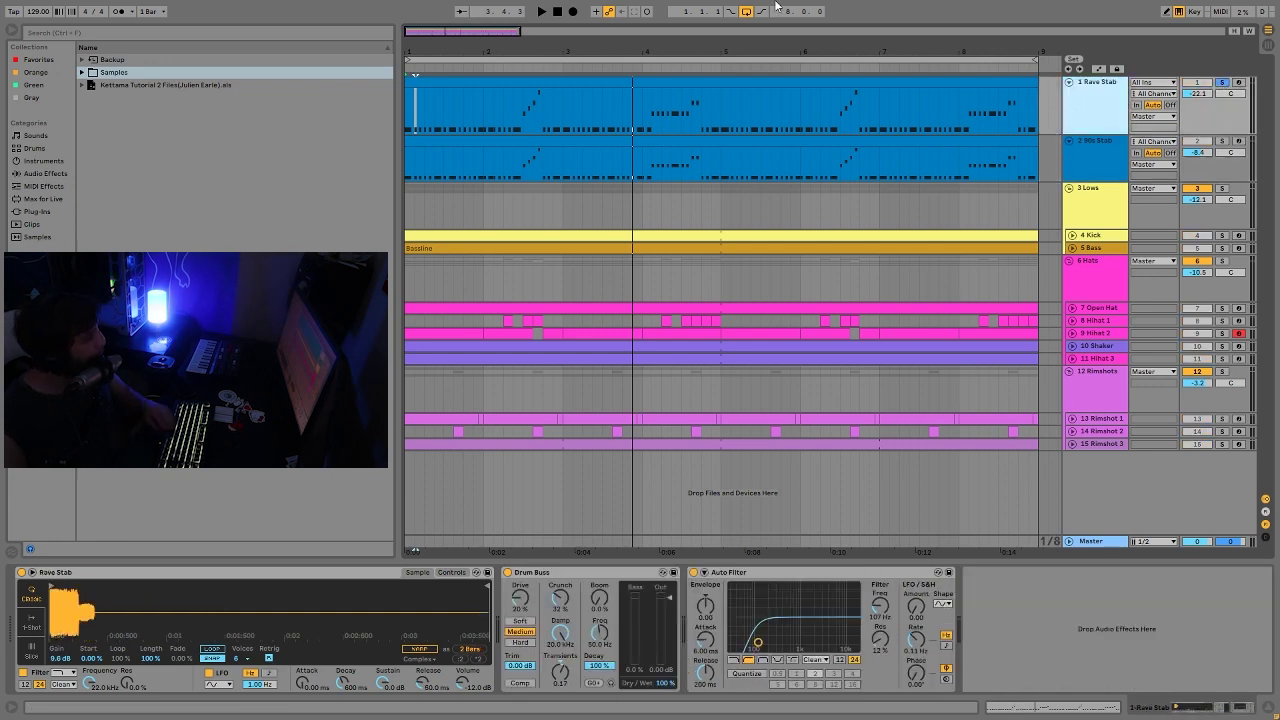
pyautogui.click(1105, 150)
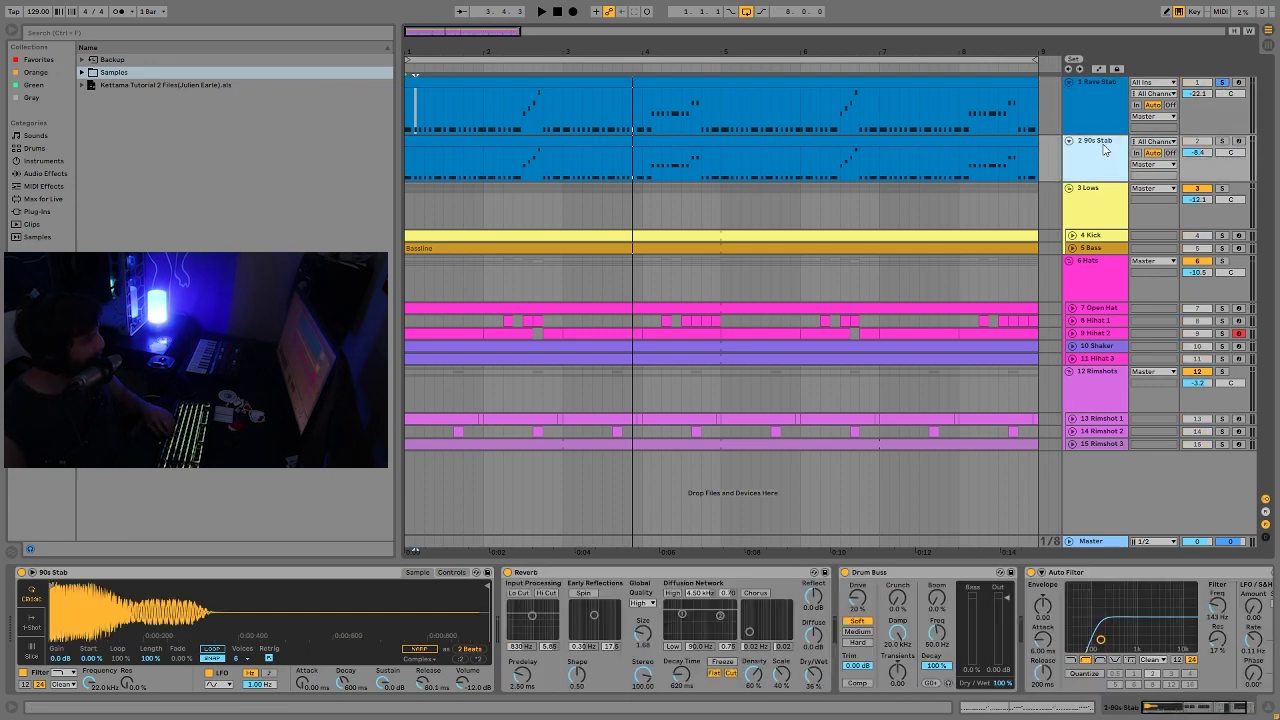
pyautogui.click(1096, 81)
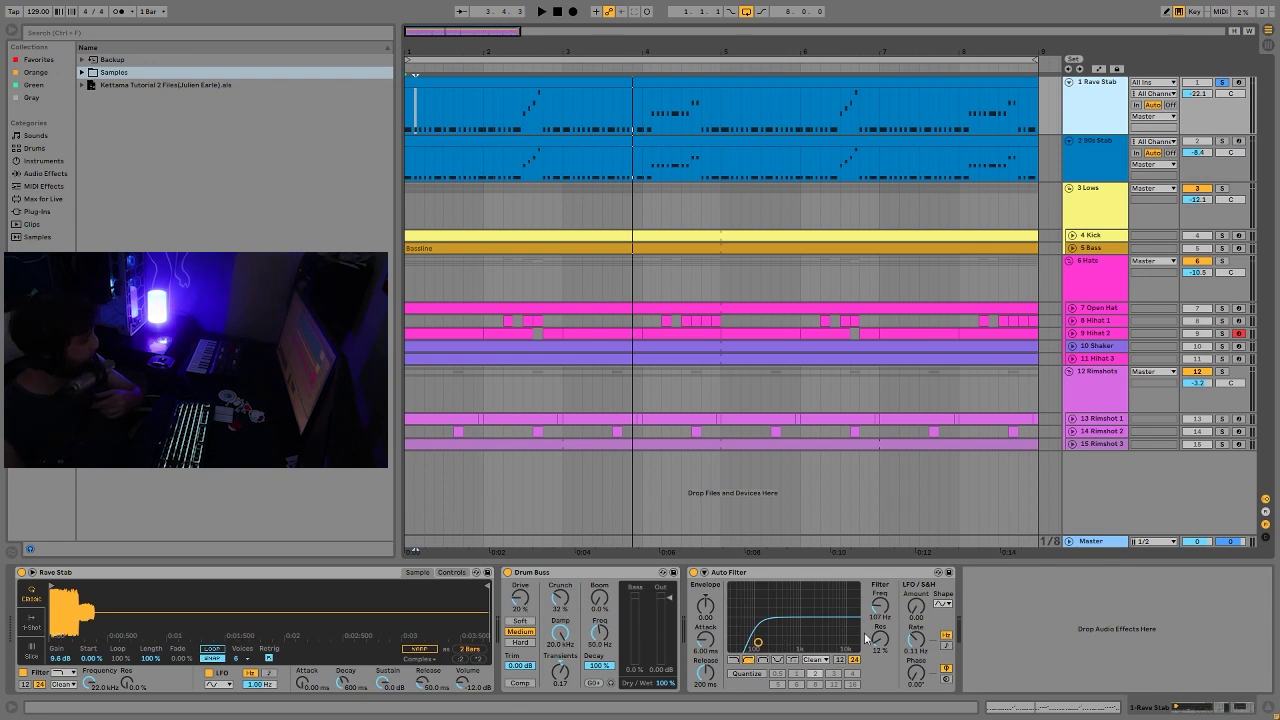
# - Solo the 90s Stab track and listen to it repeatedly while examining its sampler, Reverb, Drum Buss and Auto Filter
pyautogui.click(1219, 143)
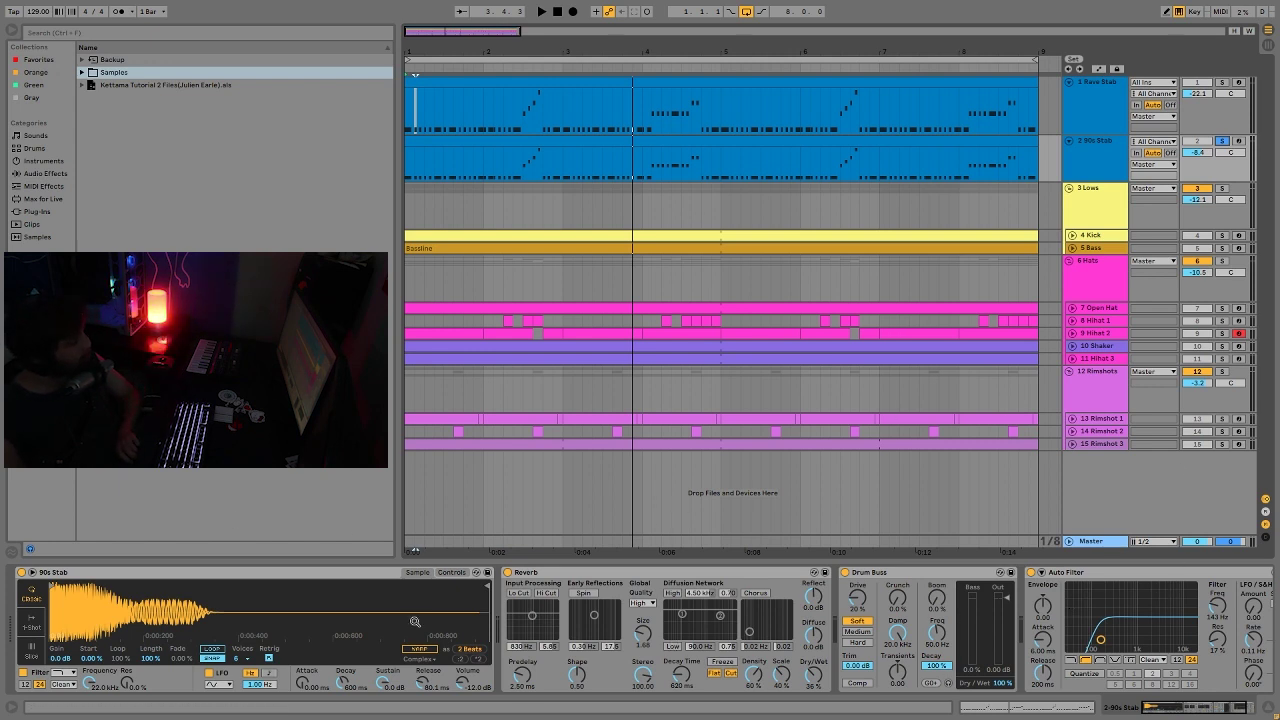
pyautogui.press('space')
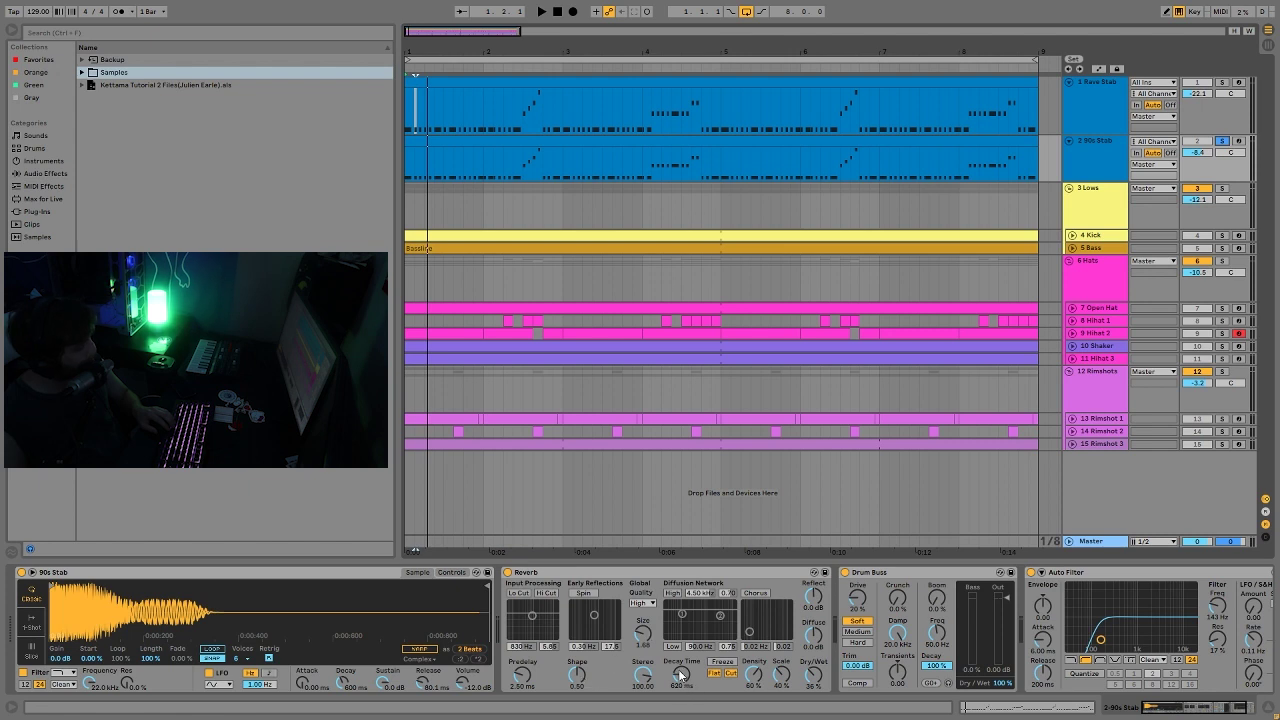
pyautogui.press('space')
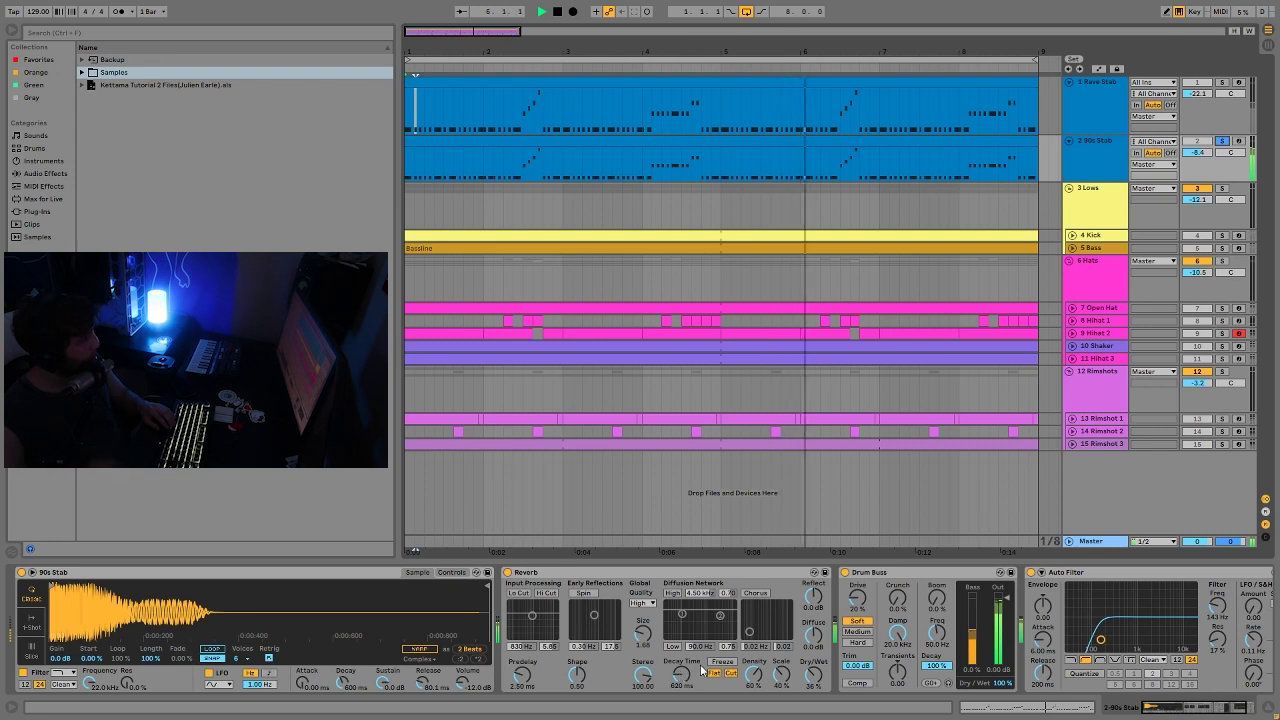
pyautogui.press('space')
pyautogui.press('space')
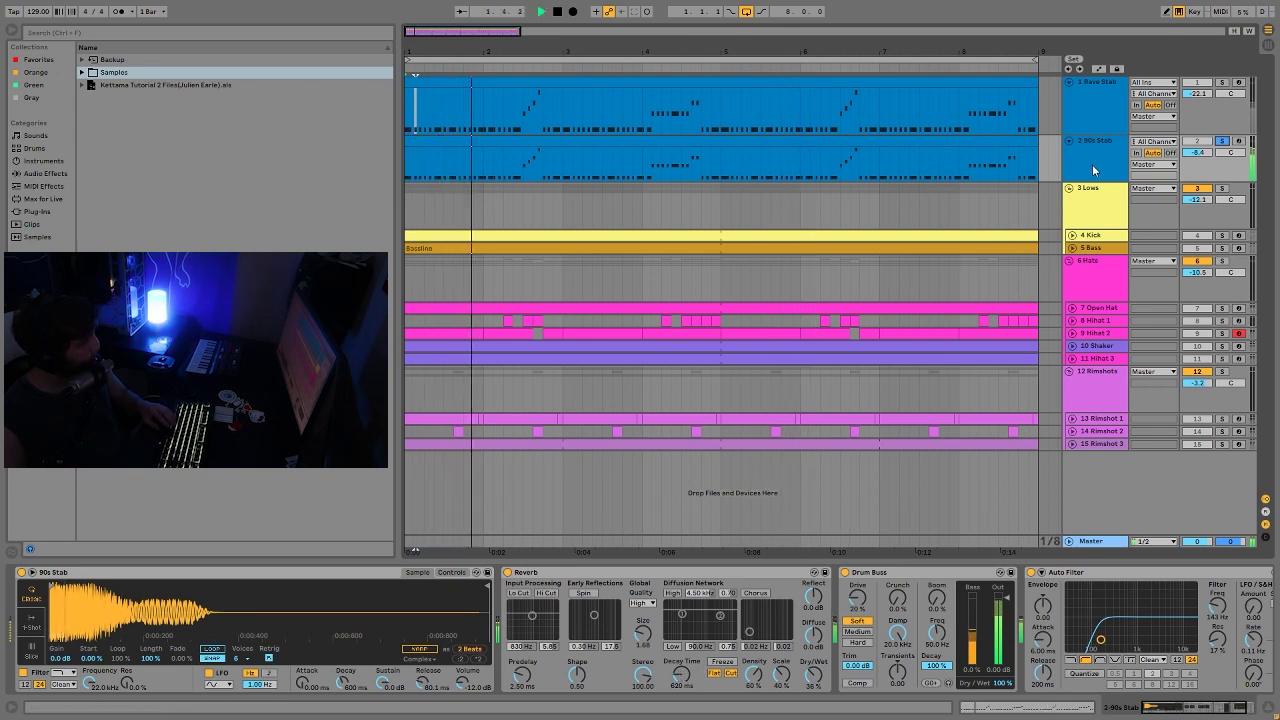
pyautogui.click(1092, 166)
pyautogui.press('space')
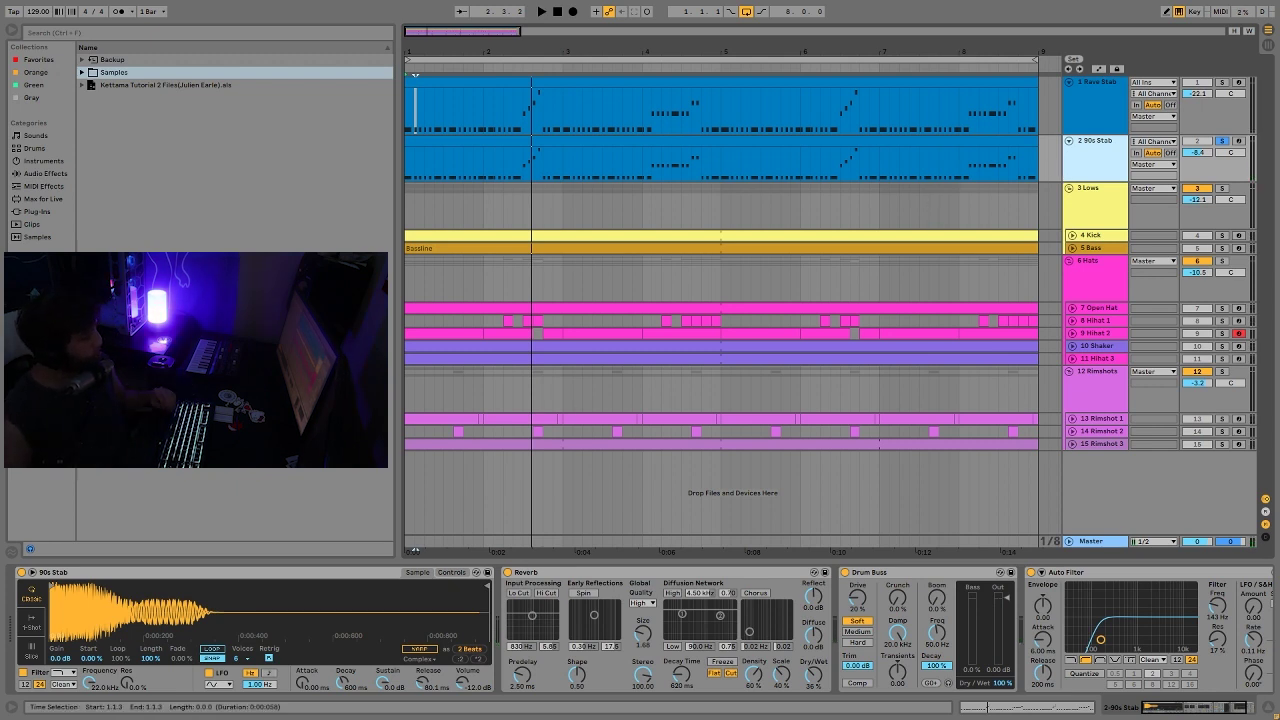
pyautogui.press('space')
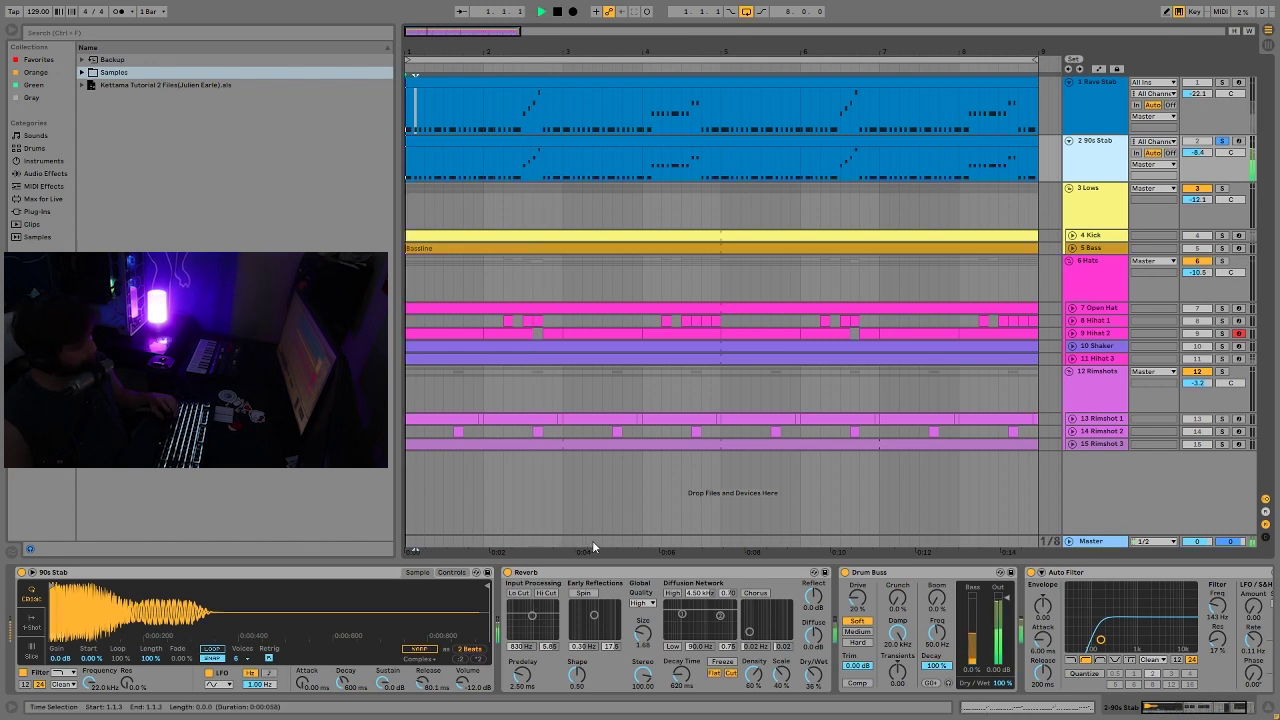
# - Clear the 90s Stab solo to hear the full mix, then solo the Kick track and show its devices
pyautogui.click(1221, 141)
pyautogui.click(1108, 145)
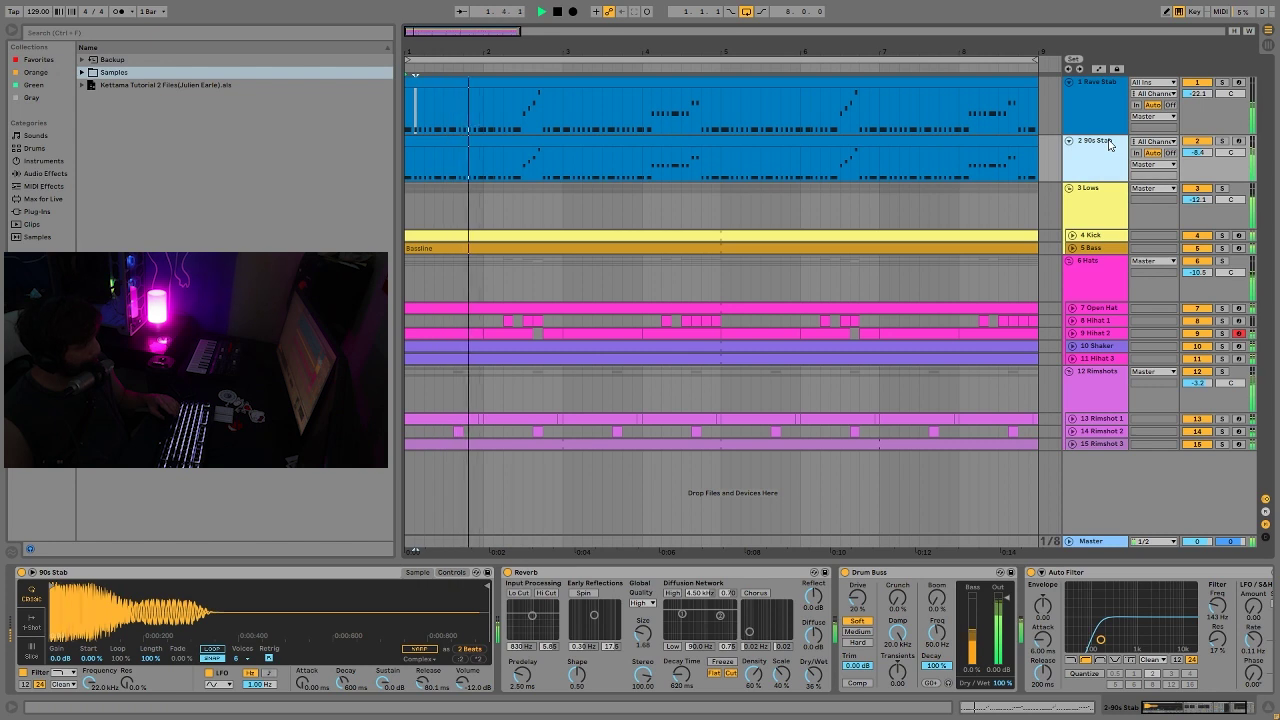
pyautogui.click(1221, 236)
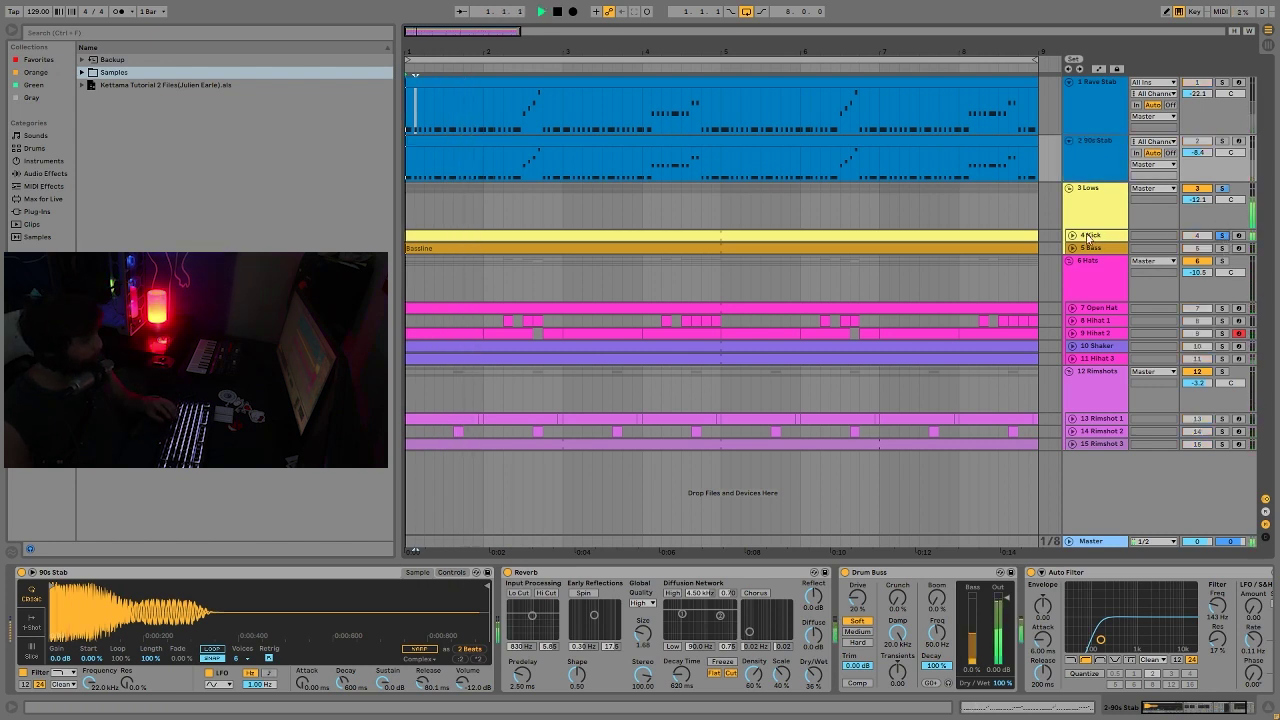
pyautogui.click(1072, 237)
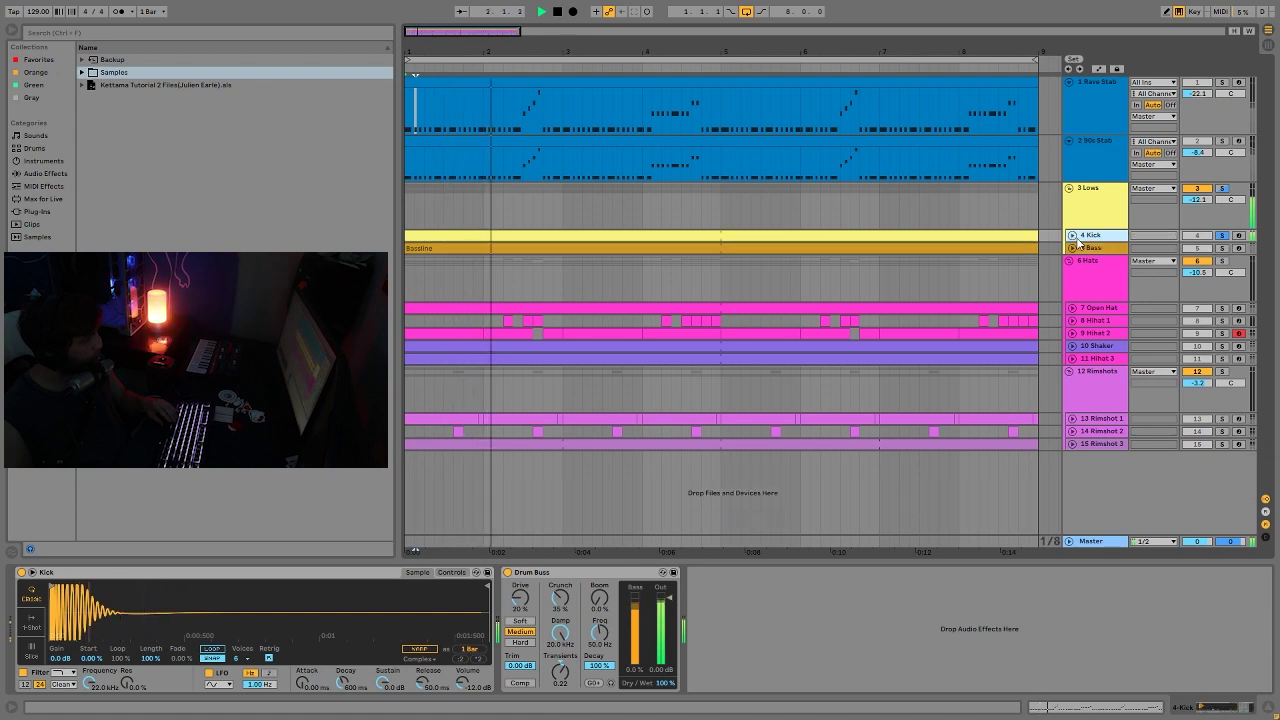
# - Expand the Kick track, stop playback, and examine the controls and sample views of its sampler
pyautogui.click(1072, 236)
pyautogui.press('space')
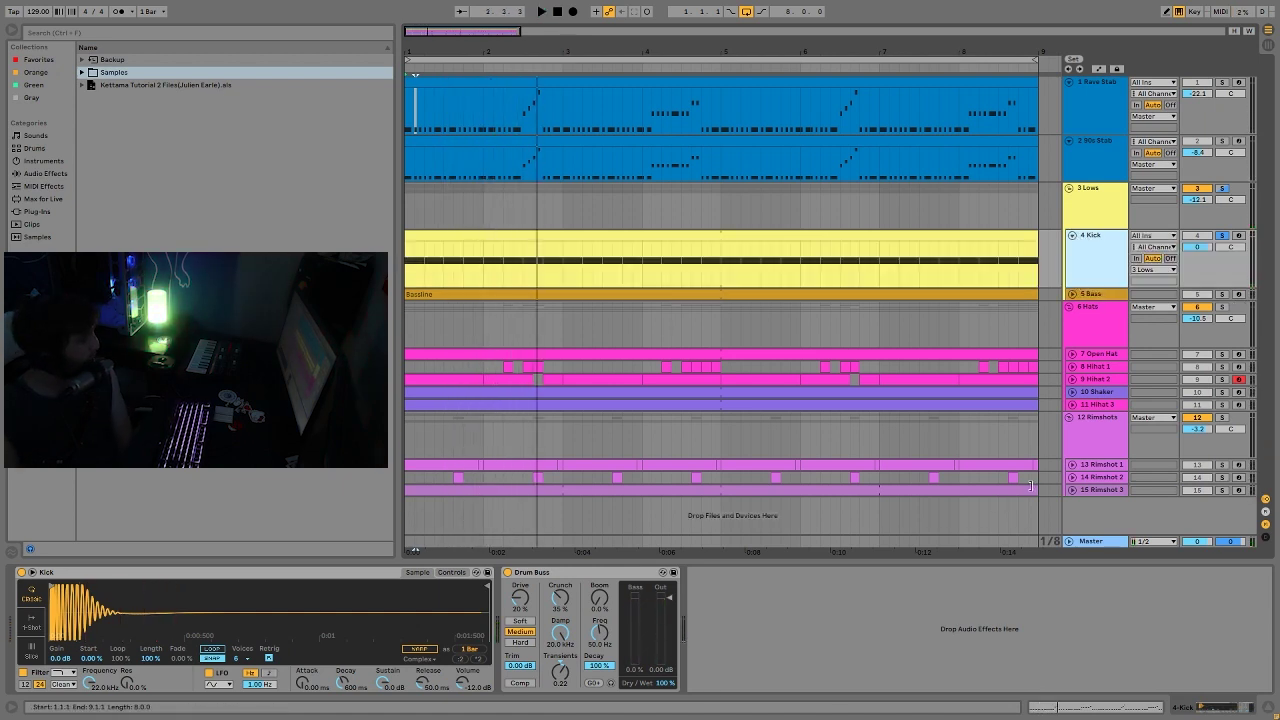
pyautogui.click(446, 573)
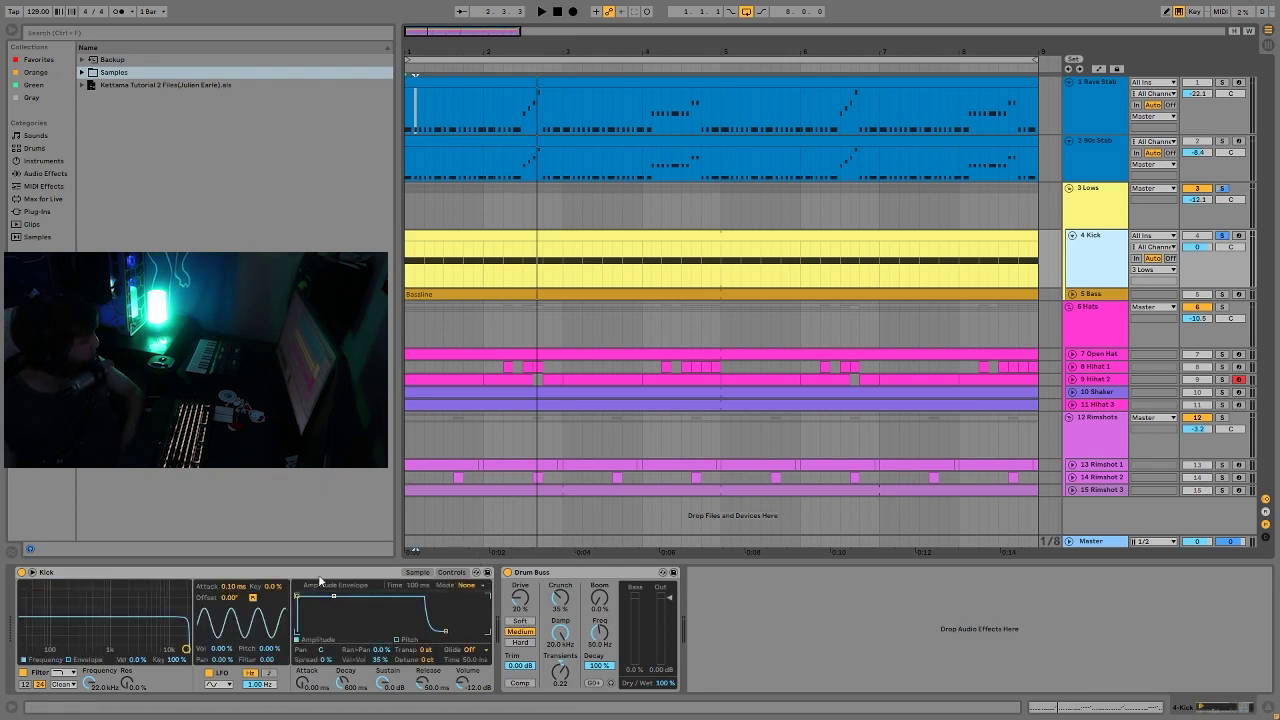
pyautogui.click(416, 573)
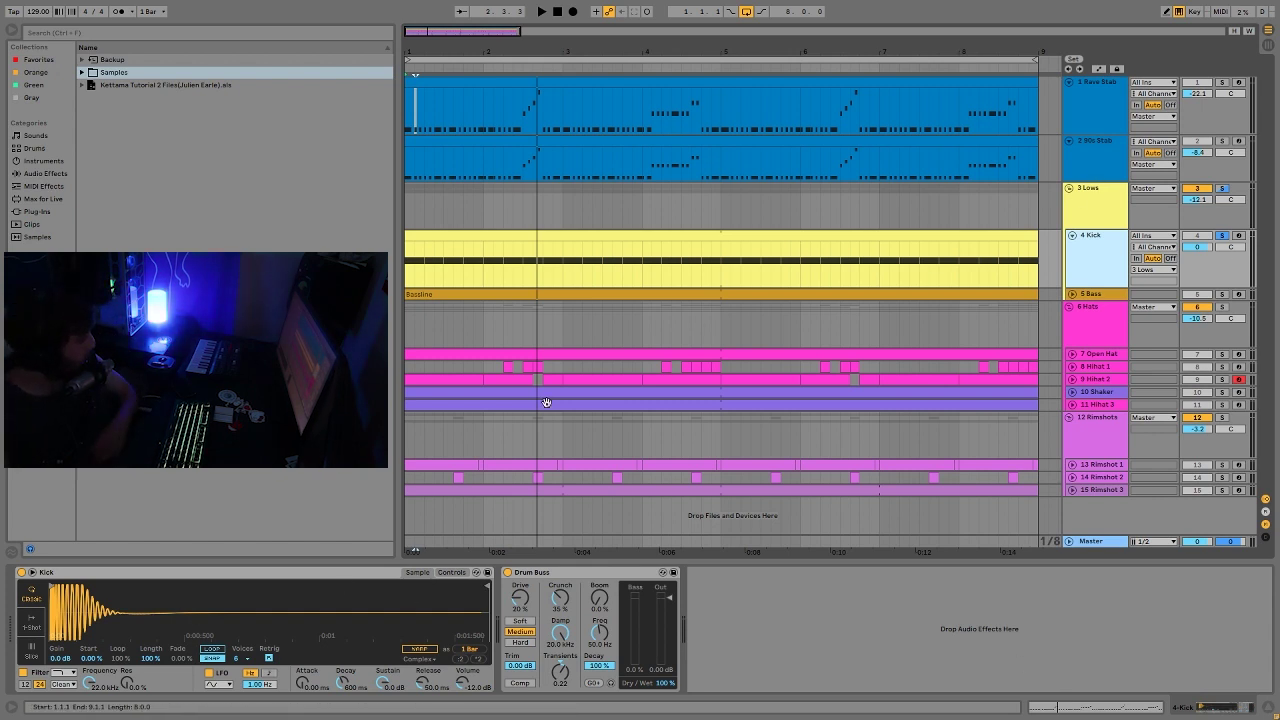
# - Play the soloed Kick with its Drum Buss bypassed and re-enabled to compare the sound
pyautogui.click(507, 573)
pyautogui.press('space')
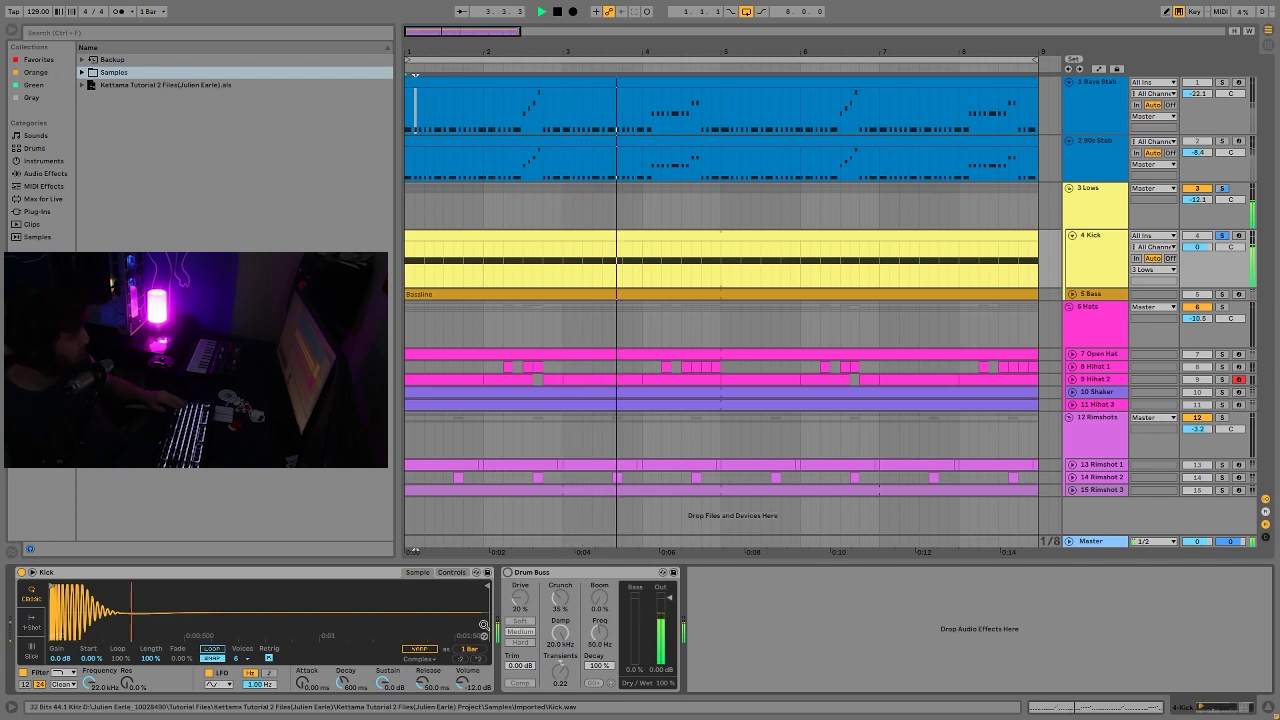
pyautogui.click(507, 573)
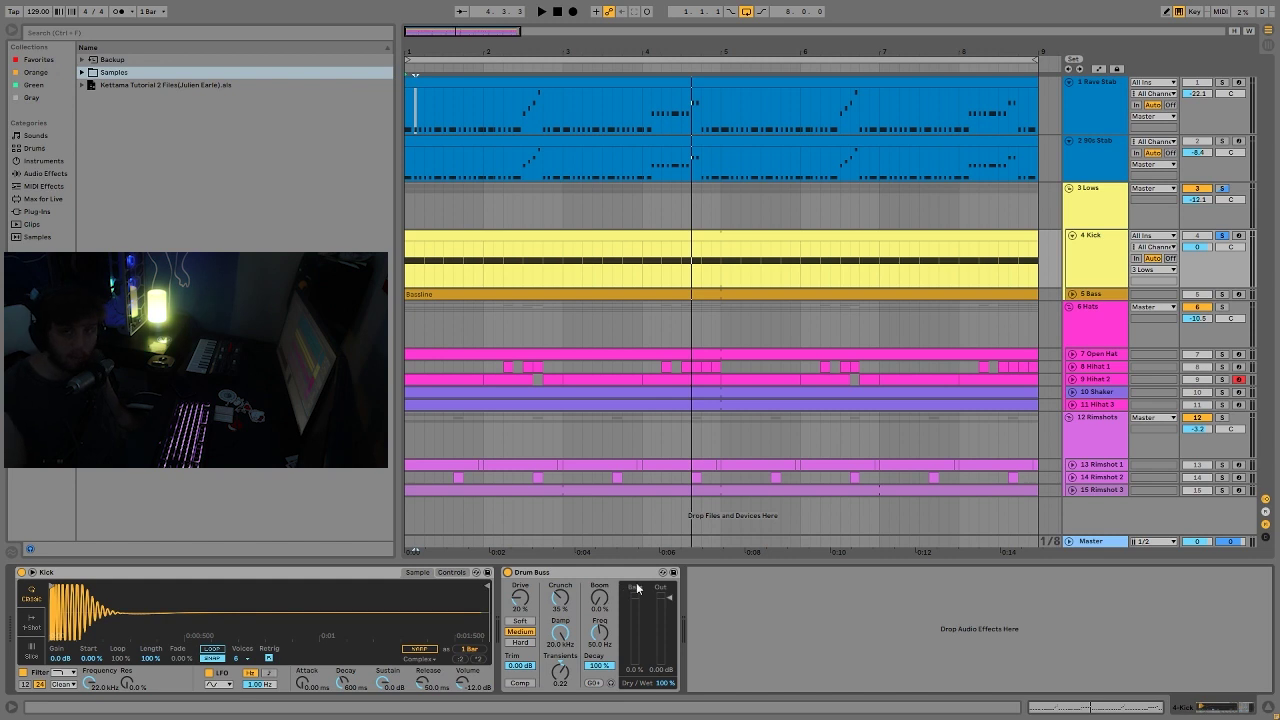
pyautogui.press('space')
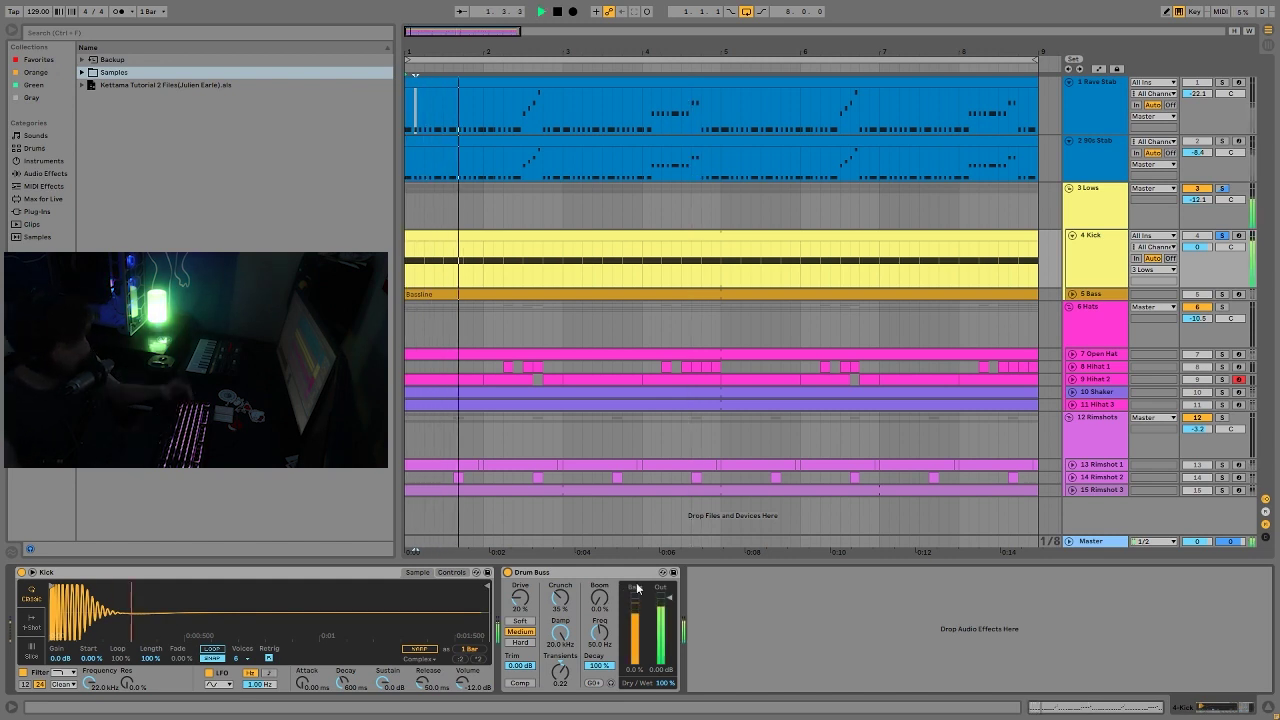
pyautogui.press('space')
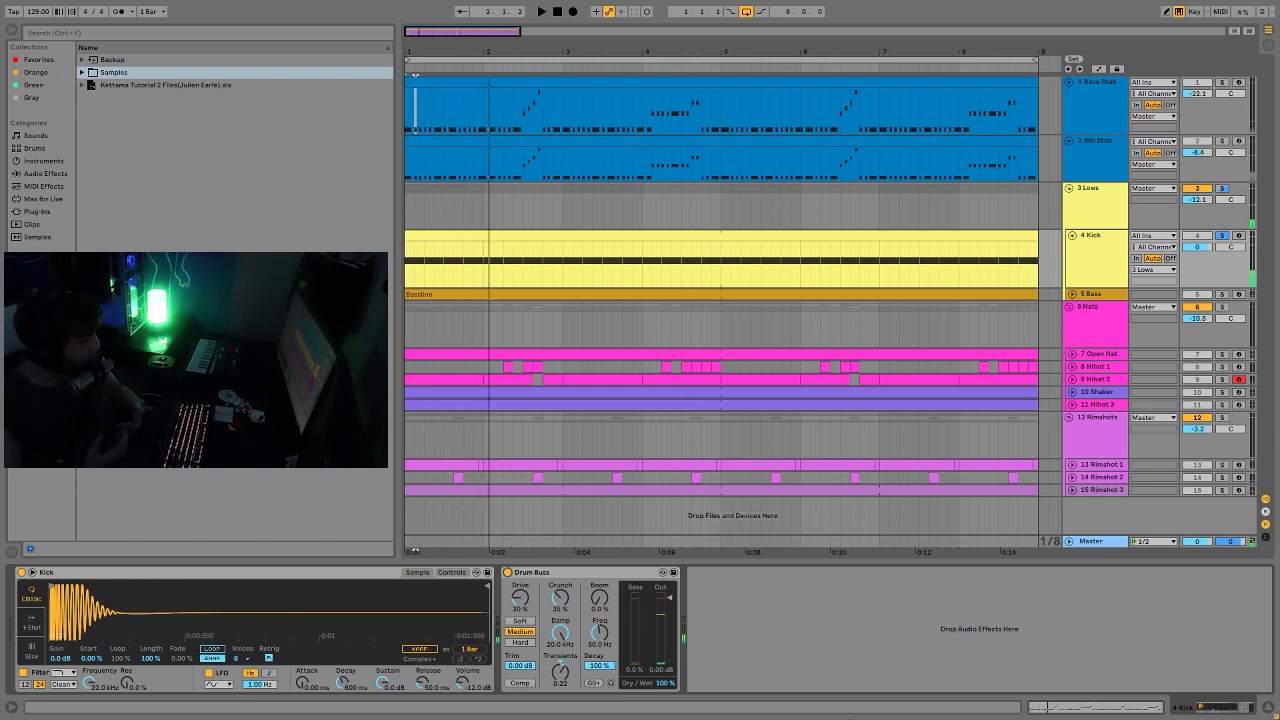
pyautogui.press('space')
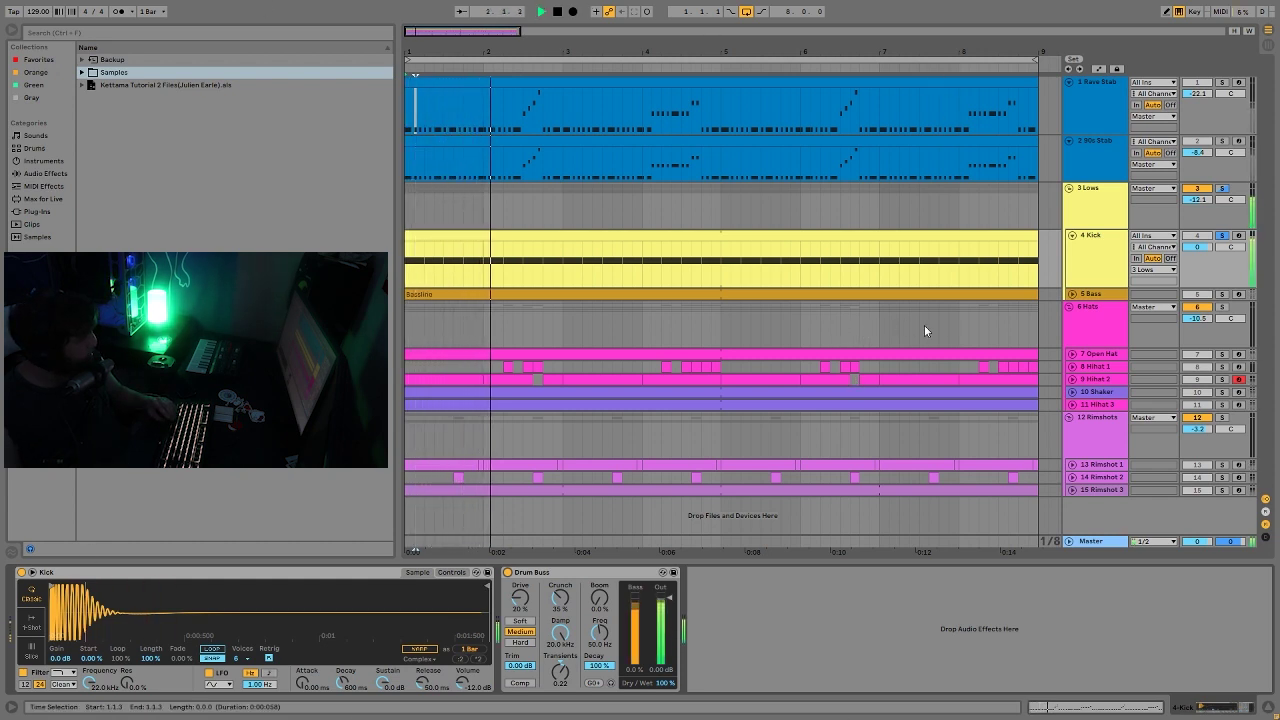
pyautogui.press('space')
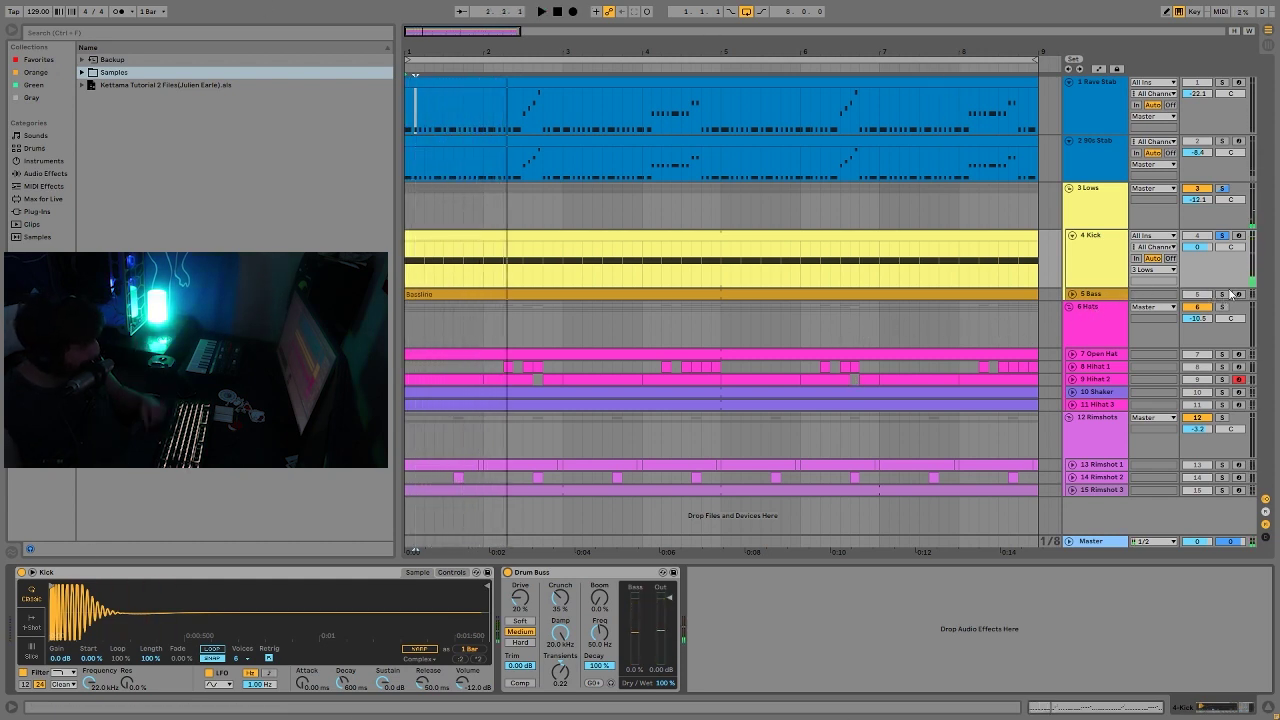
# - Expand and solo the Bass track, listen to it, and examine the notes of its Bassline clip
pyautogui.click(1072, 295)
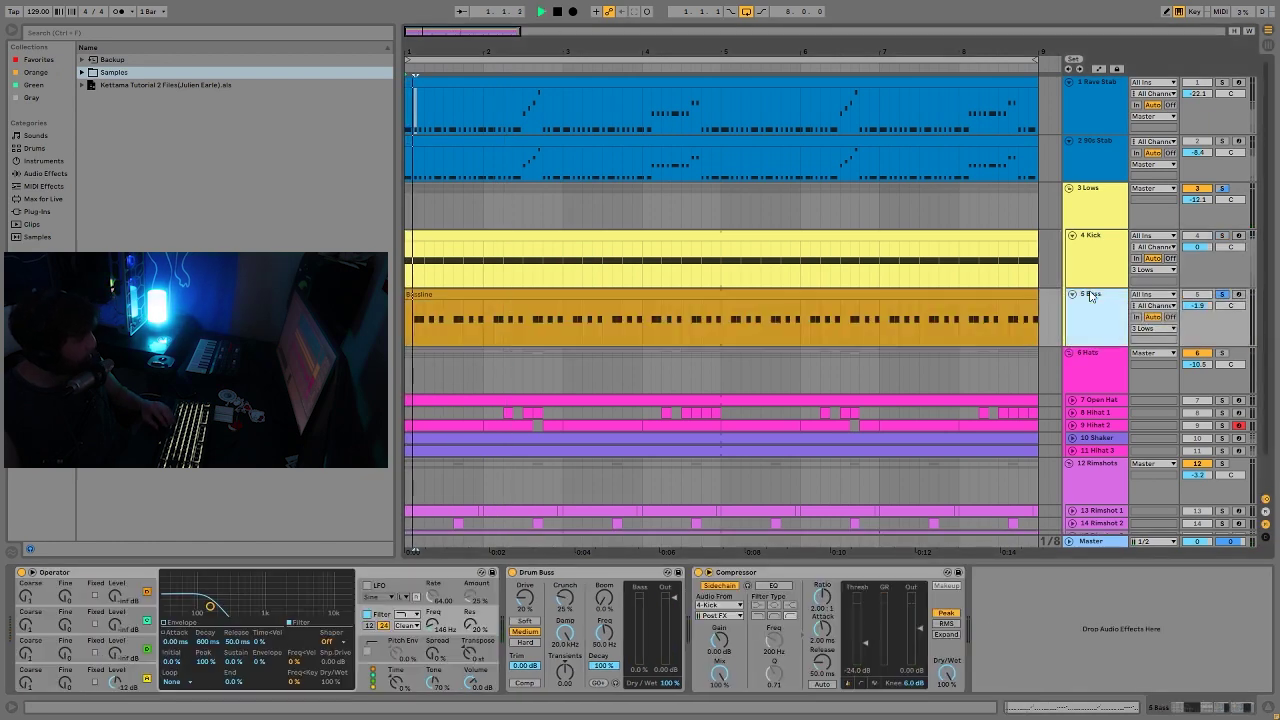
pyautogui.press('space')
pyautogui.click(964, 296)
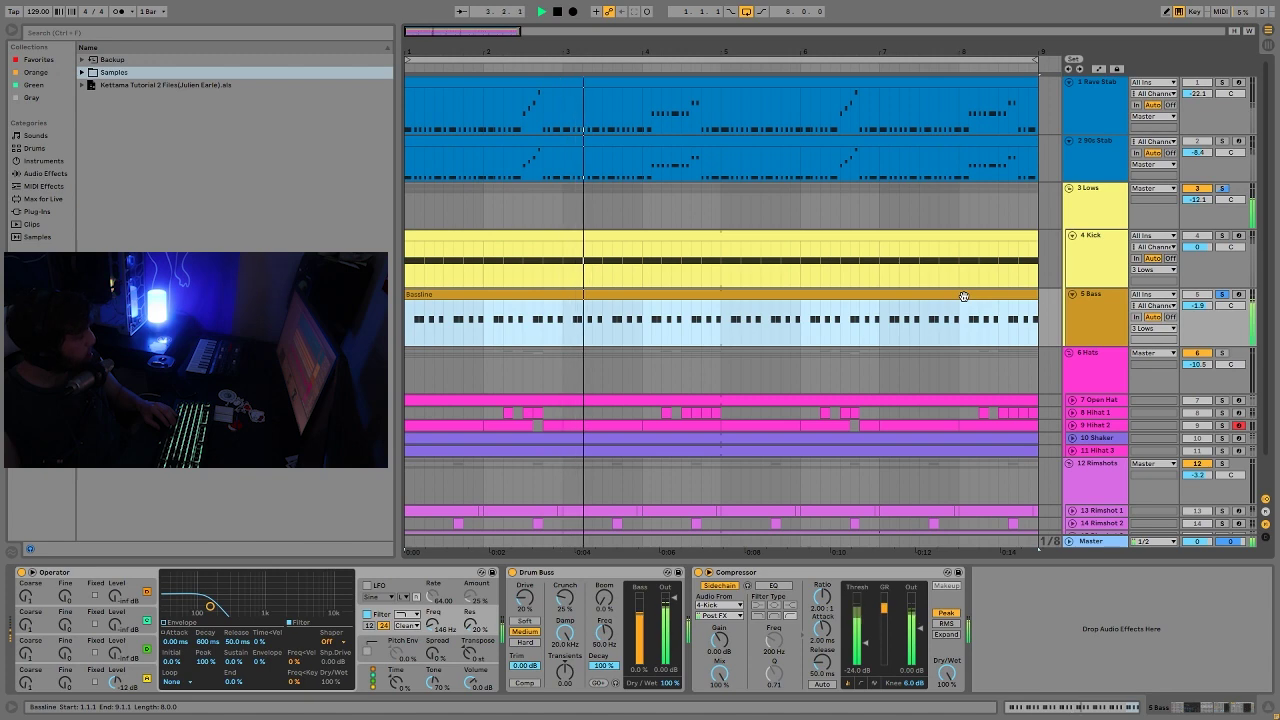
pyautogui.click(1221, 188)
pyautogui.press('space')
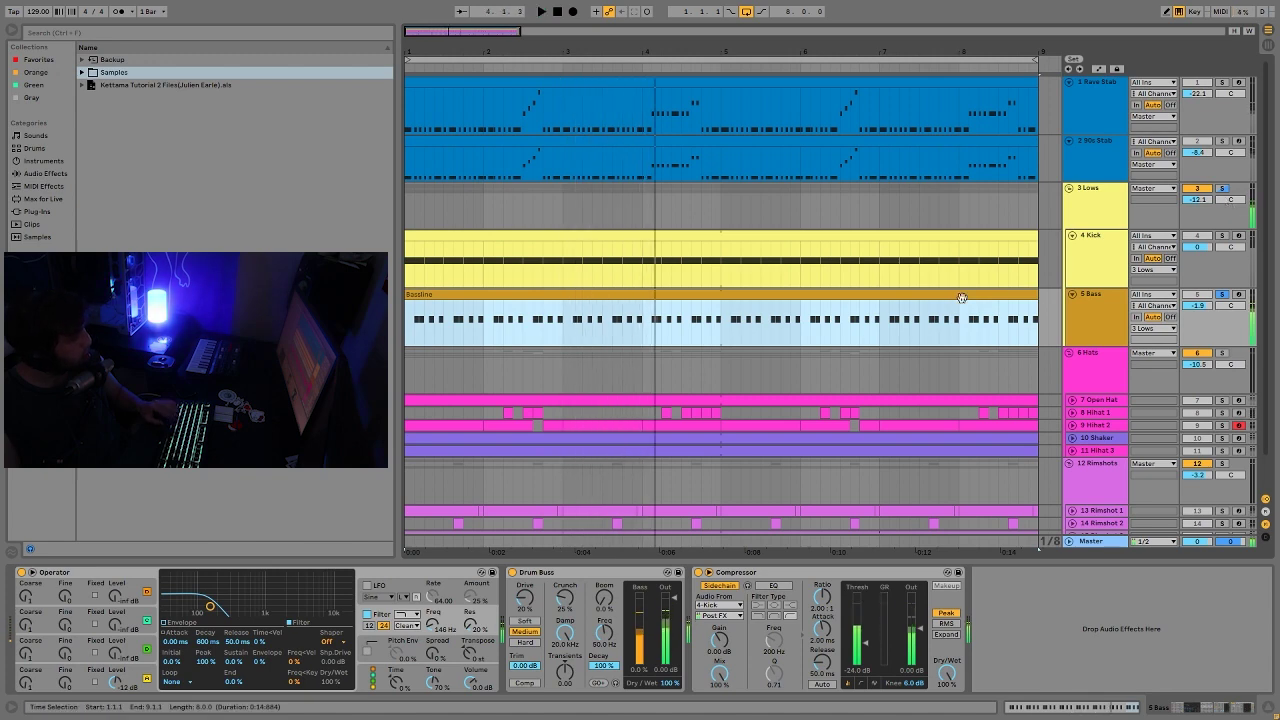
pyautogui.doubleClick(895, 298)
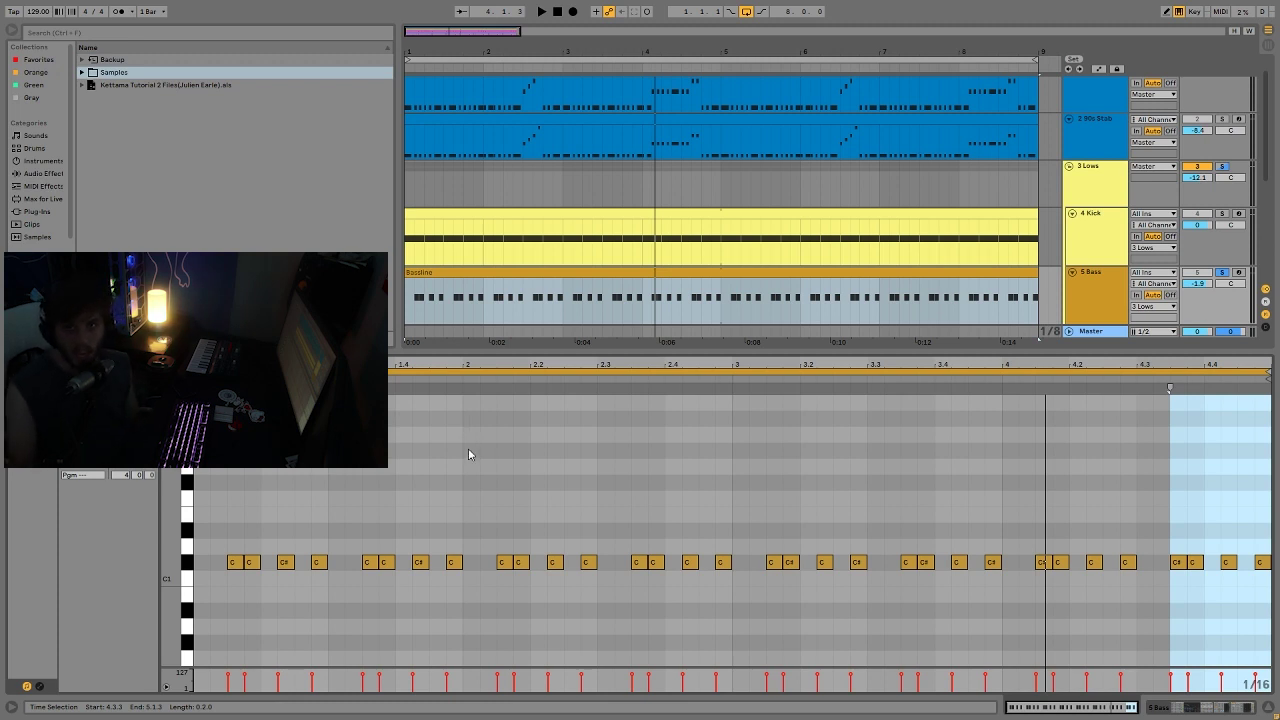
pyautogui.press('space')
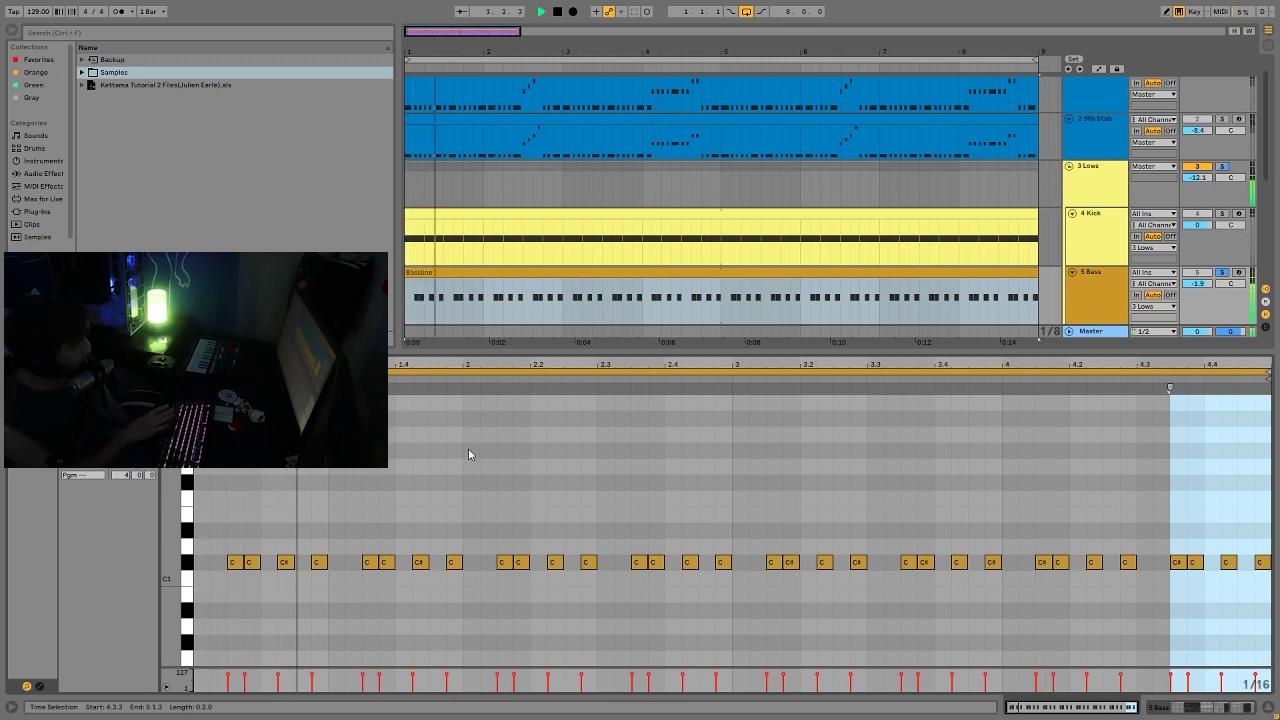
pyautogui.press('space')
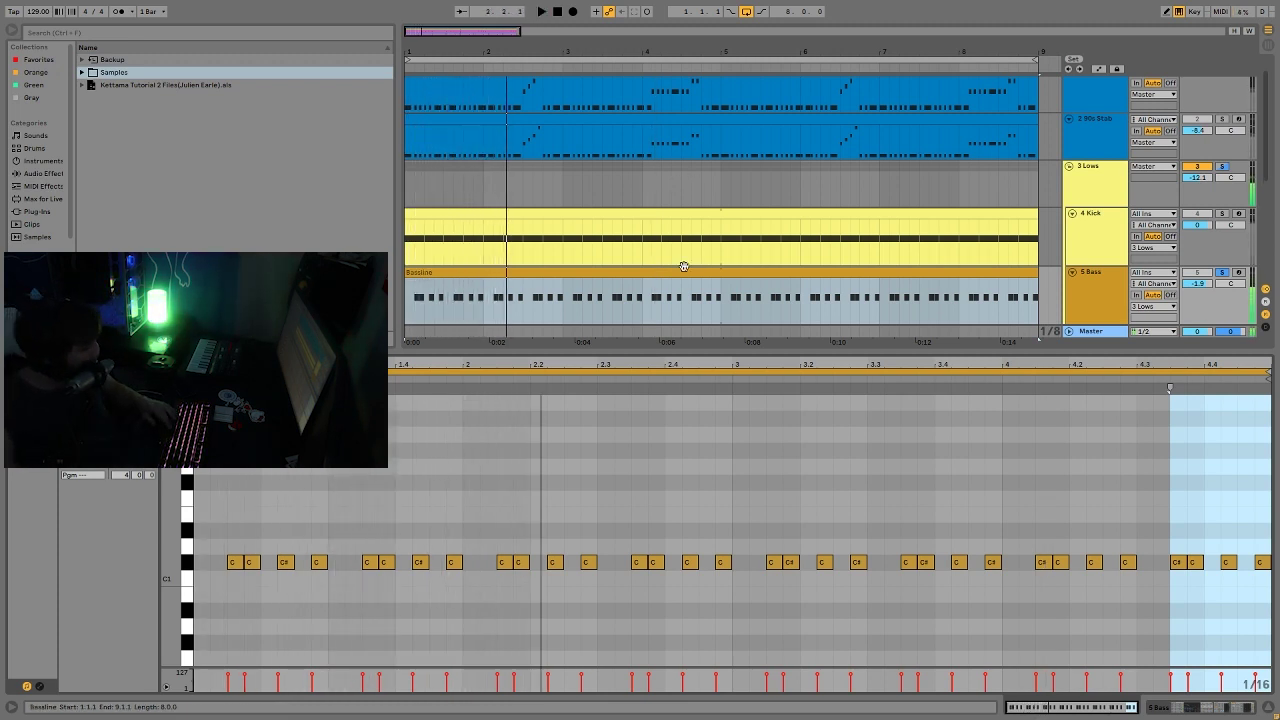
# - Solo the Lows group to hear the kick and bass together, then clear its solo
pyautogui.click(1110, 287)
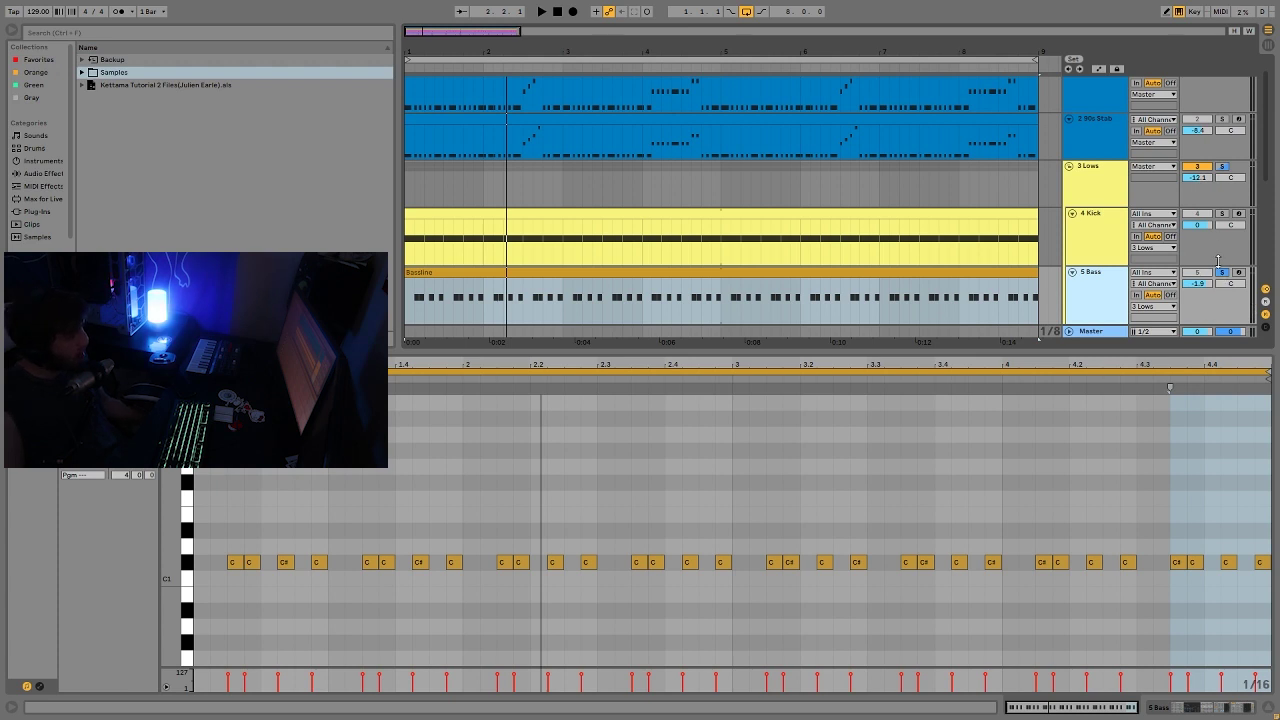
pyautogui.click(1222, 167)
pyautogui.press('space')
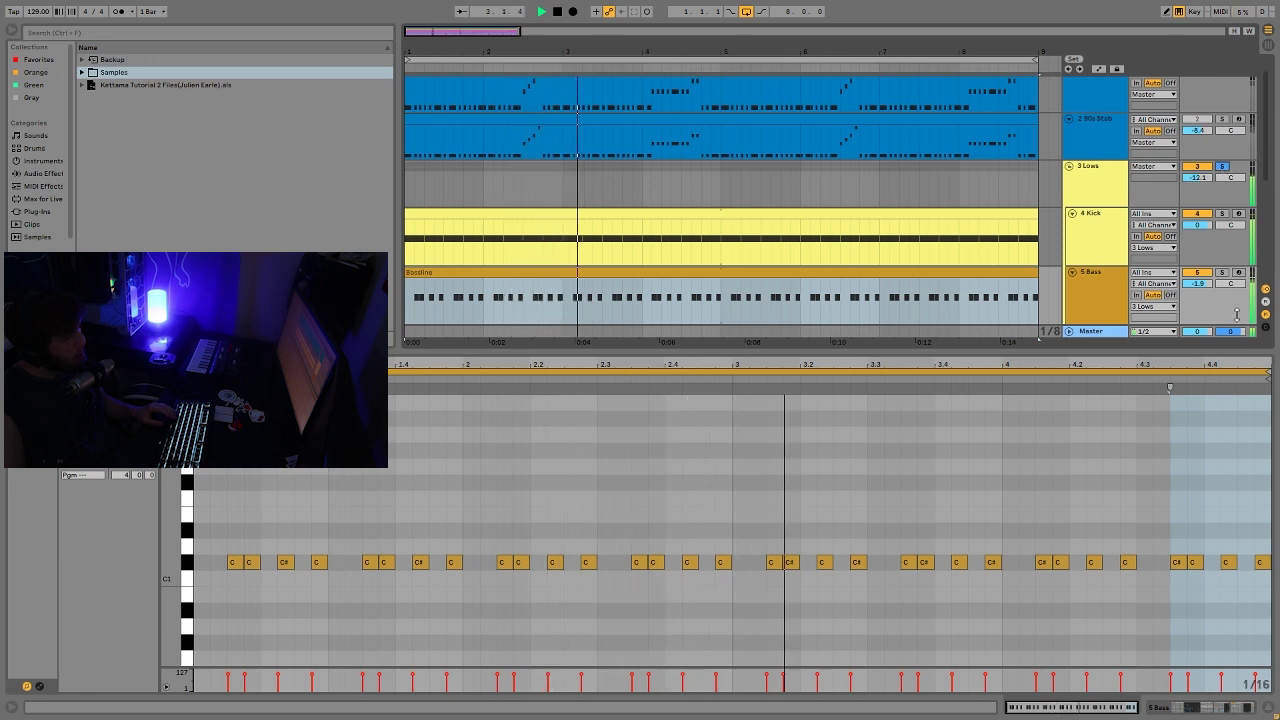
pyautogui.press('space')
pyautogui.click(1222, 167)
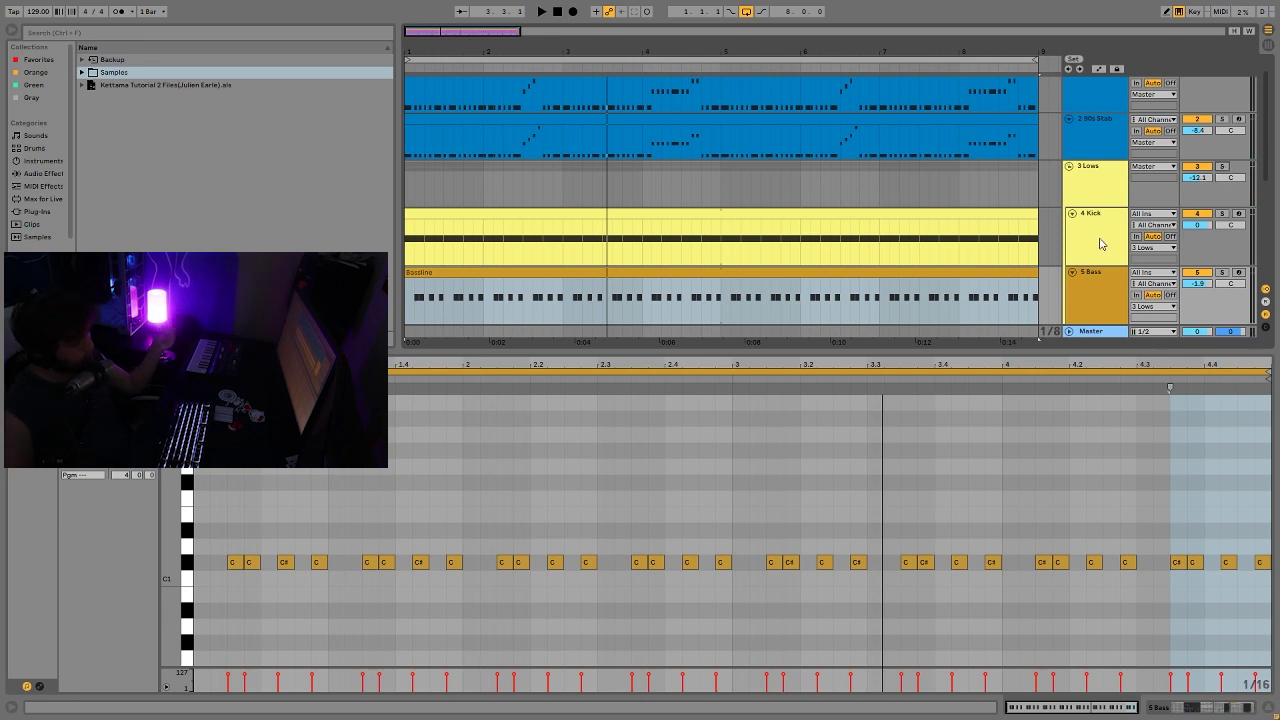
# - Solo the Bass track and listen to it, then play it together with the soloed Rave Stab and 90s Stab tracks
pyautogui.click(1088, 282)
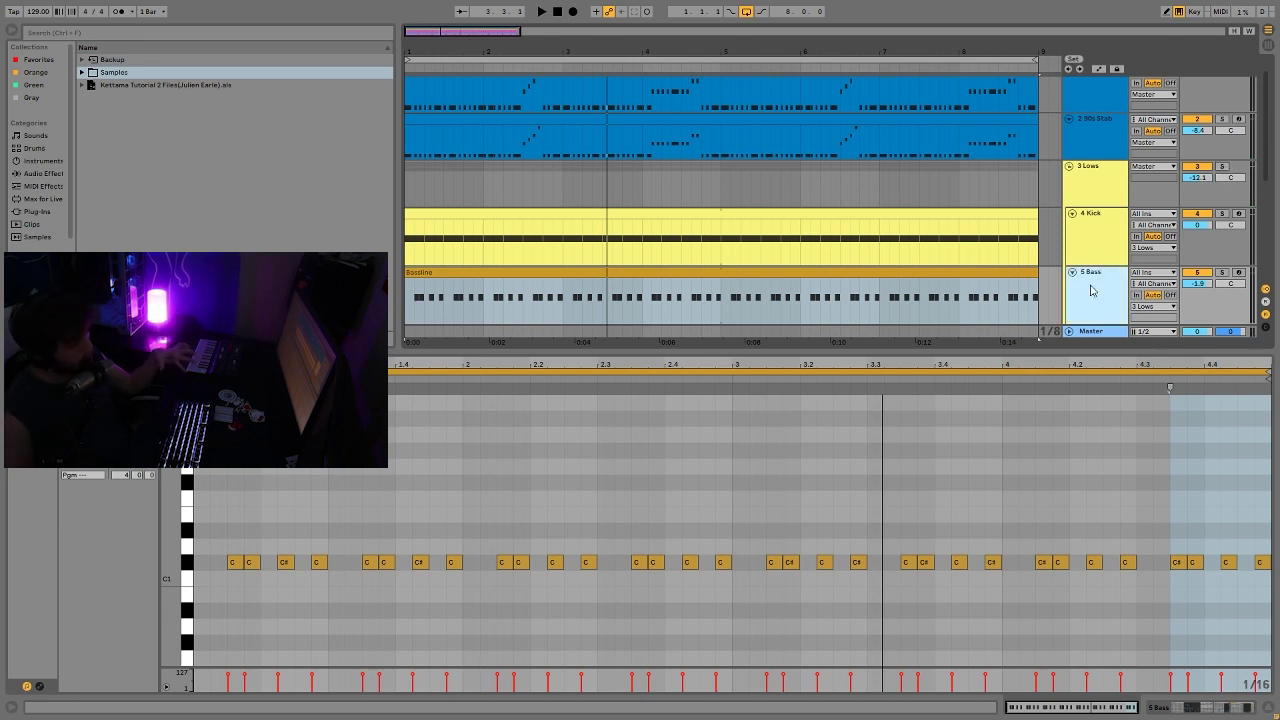
pyautogui.click(1221, 272)
pyautogui.press('space')
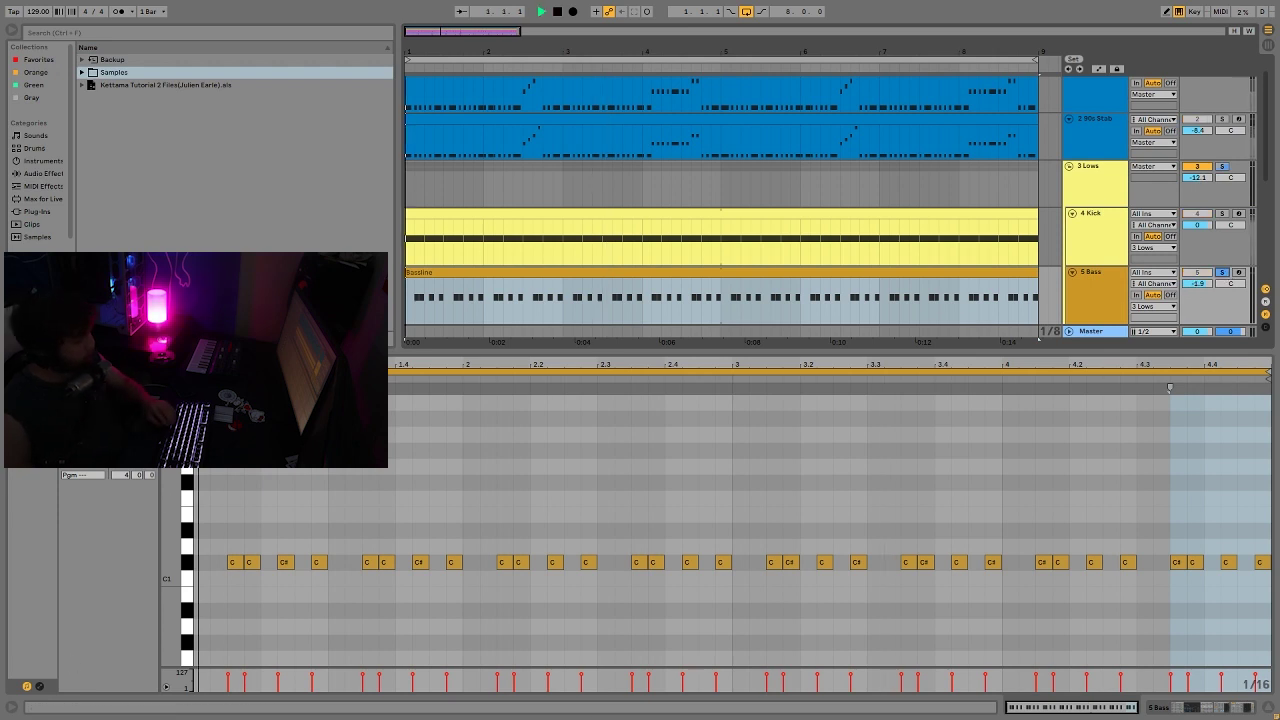
pyautogui.press('space')
pyautogui.scroll(1, 1215, 203)
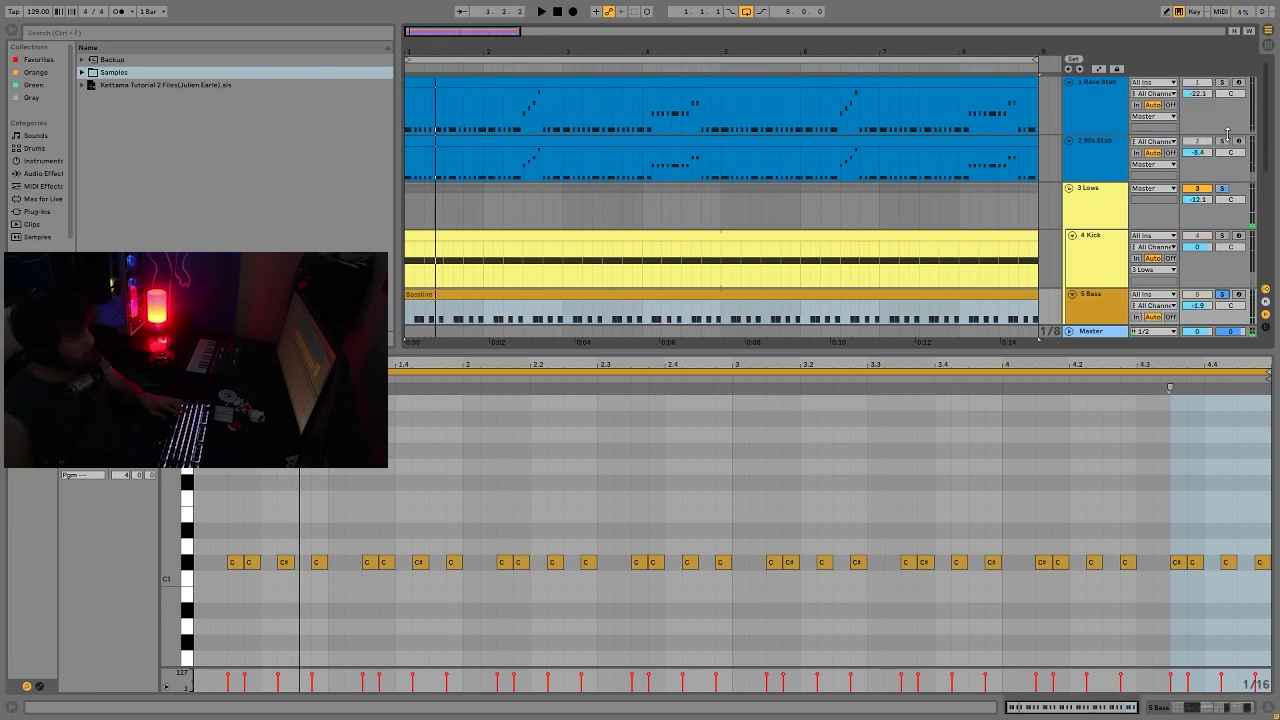
pyautogui.click(1221, 82)
pyautogui.press('space')
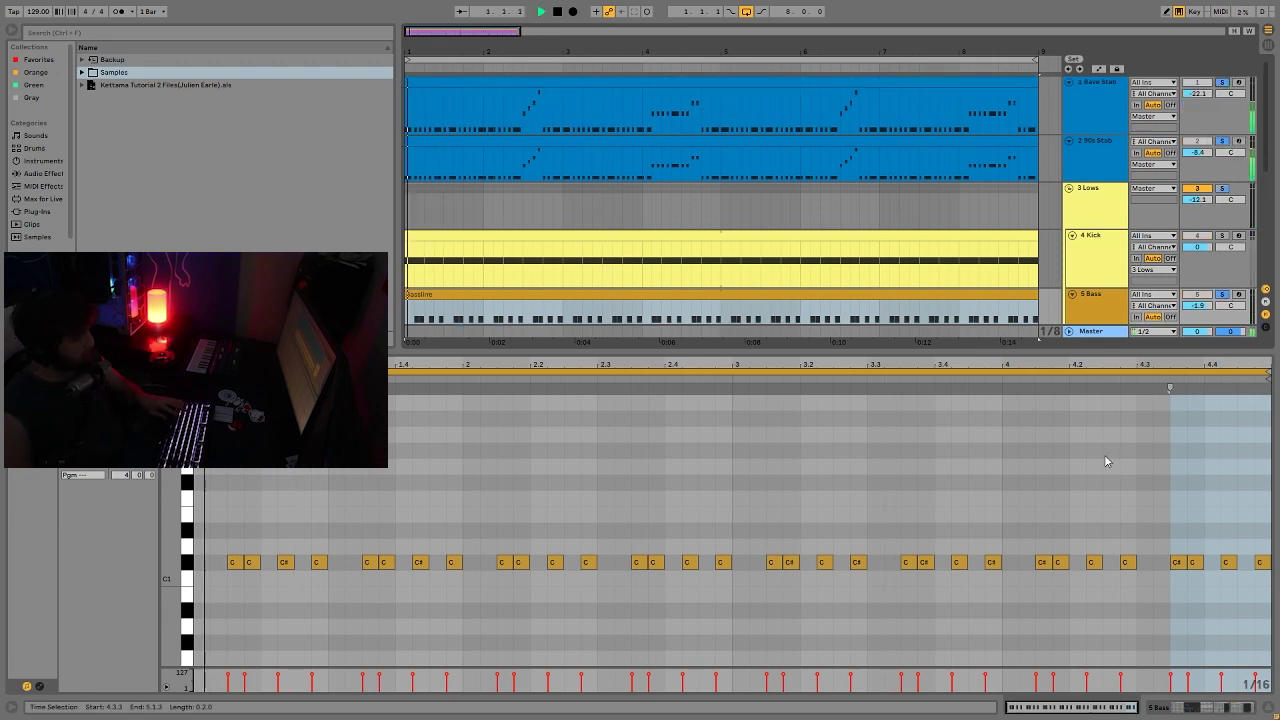
# - Select all notes in the Bassline clip while the stabs and bass play, then clear the solos to hear the full mix
pyautogui.click(1057, 486)
pyautogui.hotkey('ctrl', 'a')
pyautogui.scroll(1, 1057, 486)
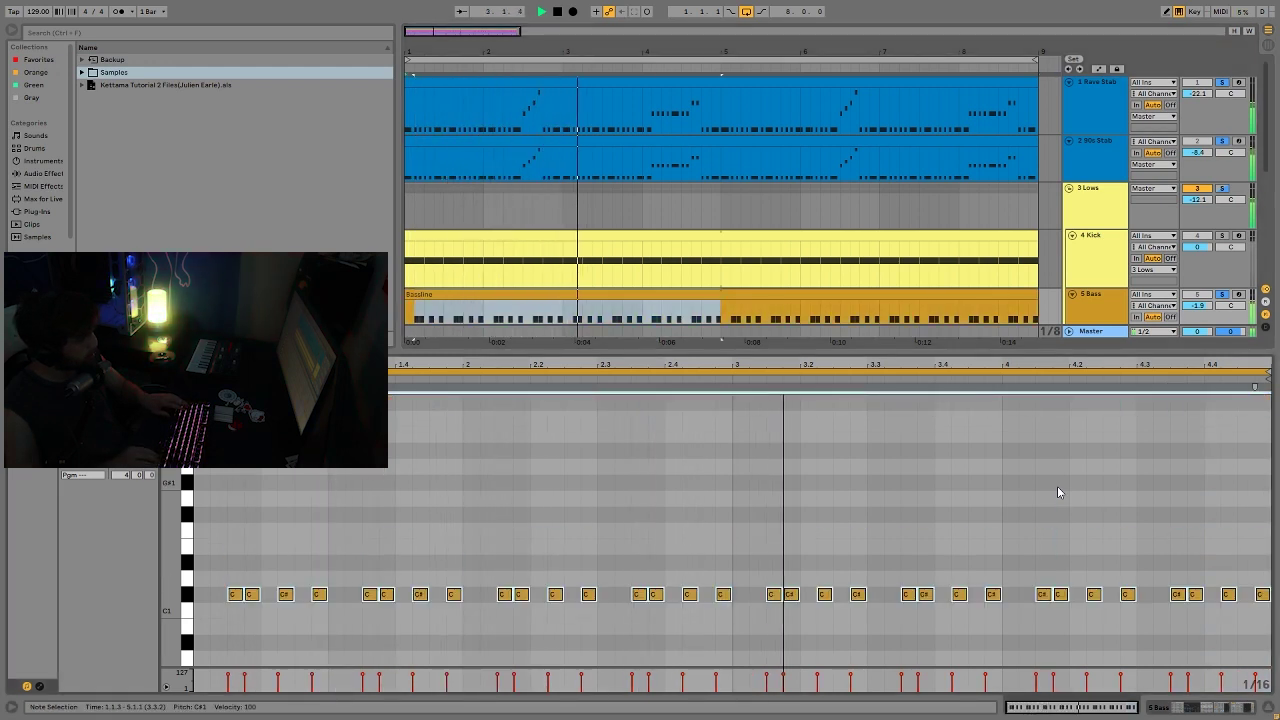
pyautogui.click(1221, 294)
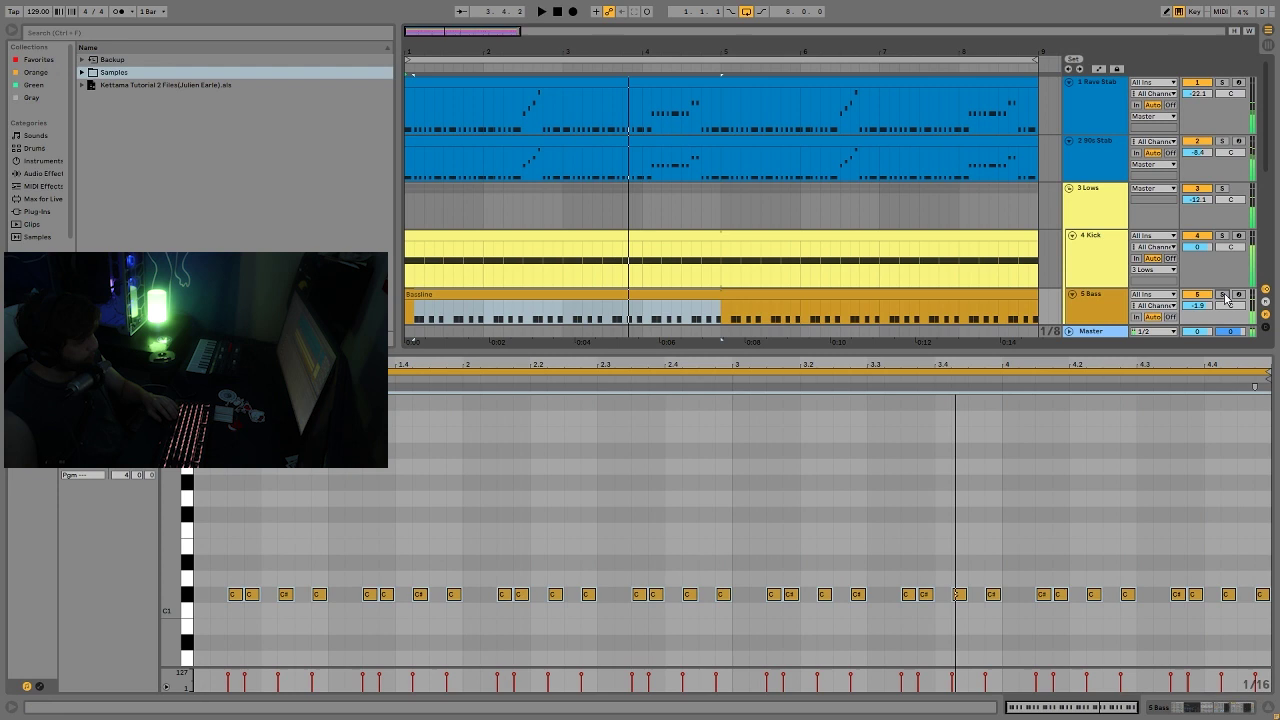
# - Show the soloed Bass track's device chain and examine Operator's lowest oscillator and its filter settings
pyautogui.click(1122, 305)
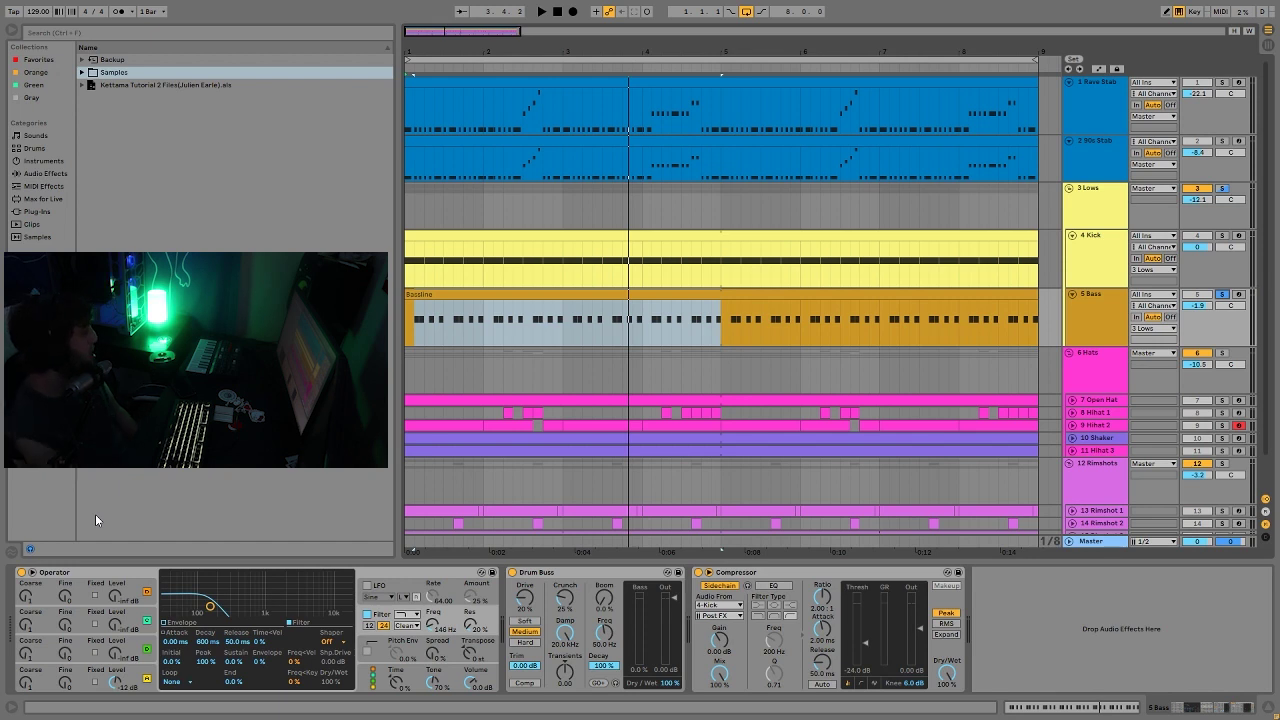
pyautogui.click(149, 672)
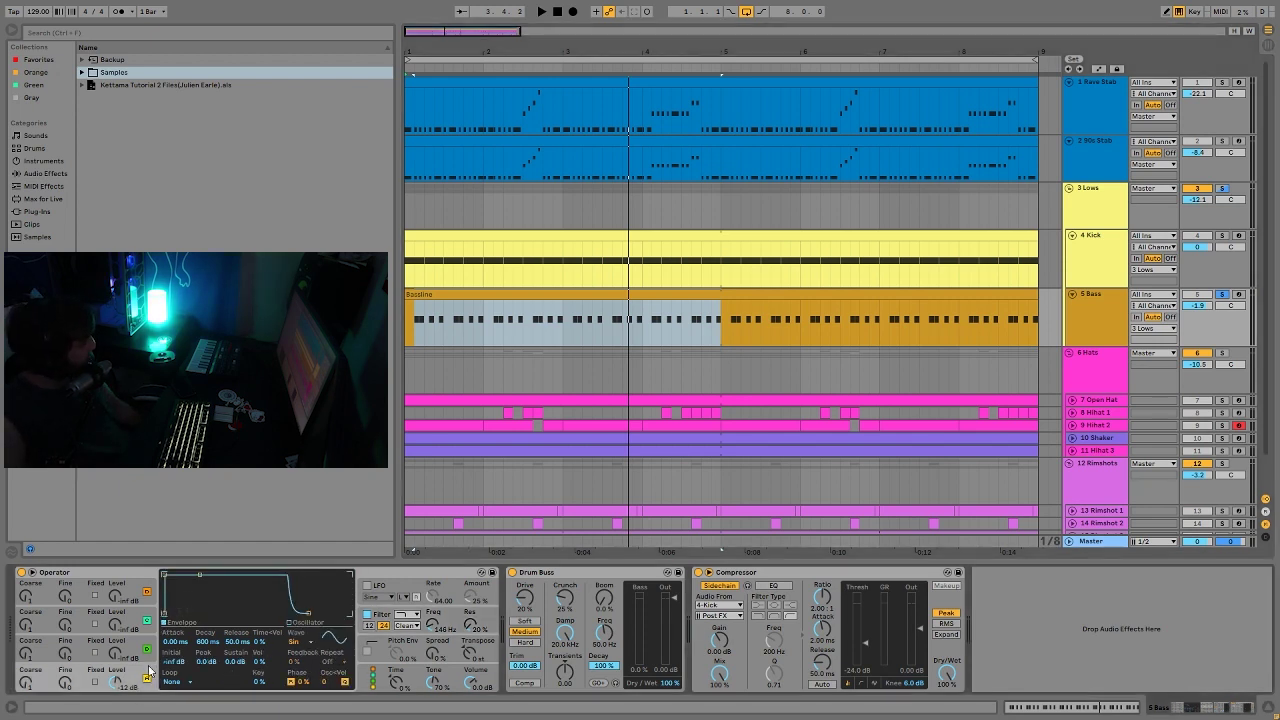
pyautogui.click(443, 622)
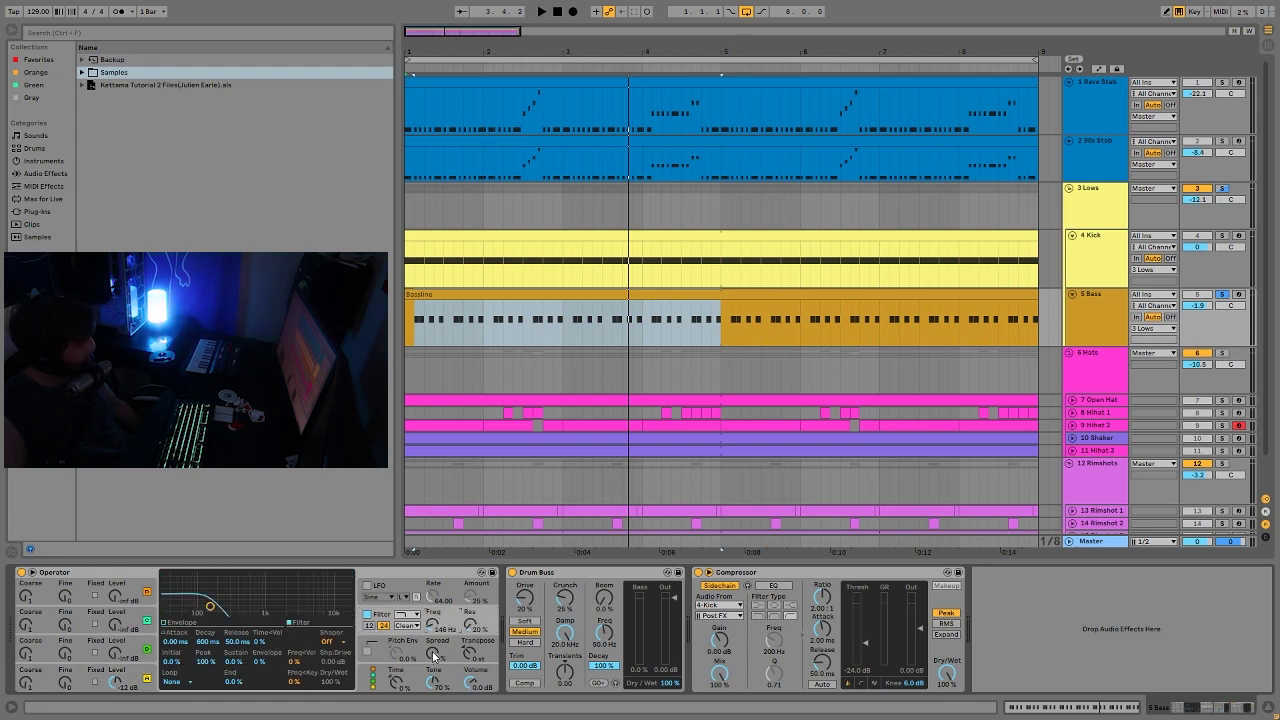
# - Play the soloed bass while switching Operator's filter off and on to compare the sound
pyautogui.press('space')
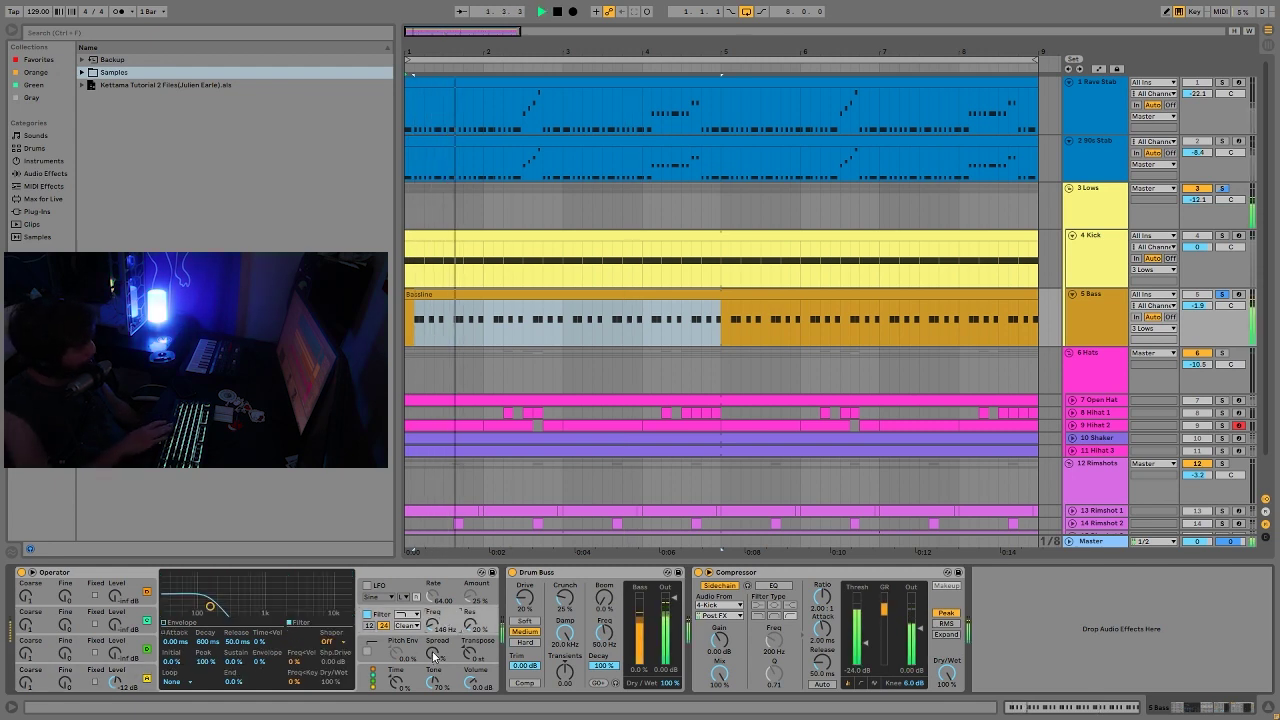
pyautogui.click(366, 615)
pyautogui.click(366, 615)
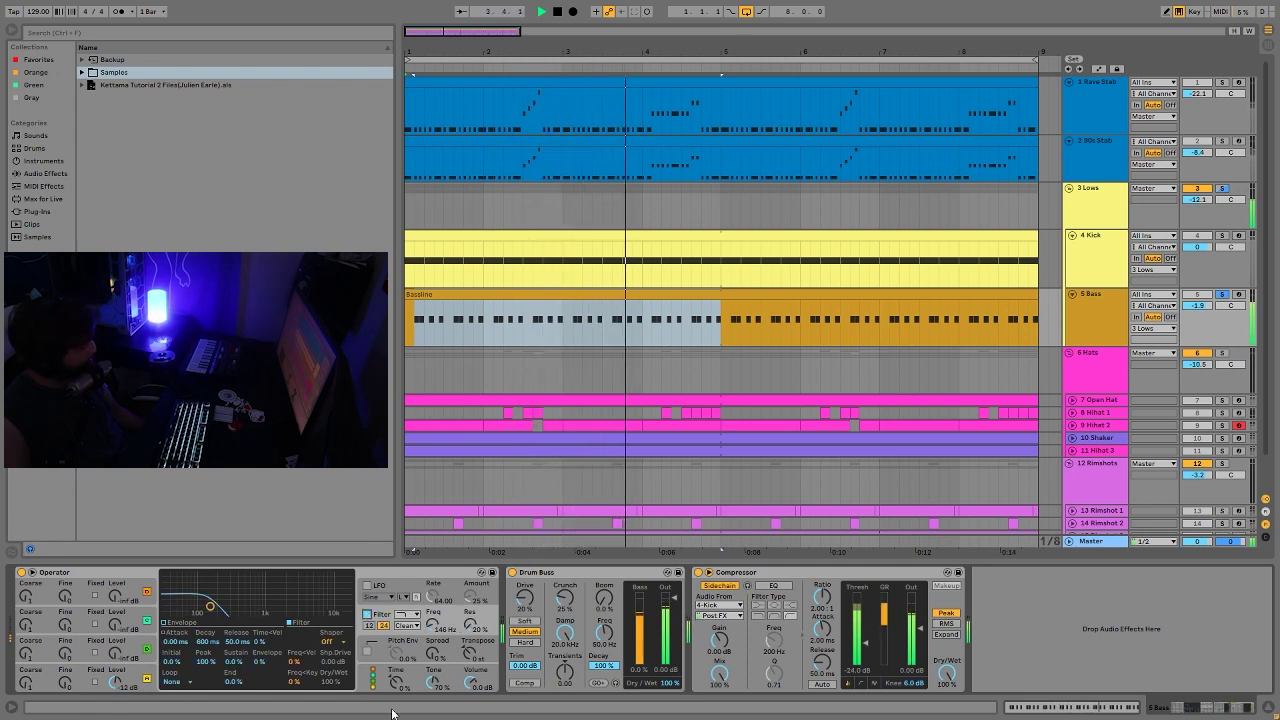
pyautogui.press('space')
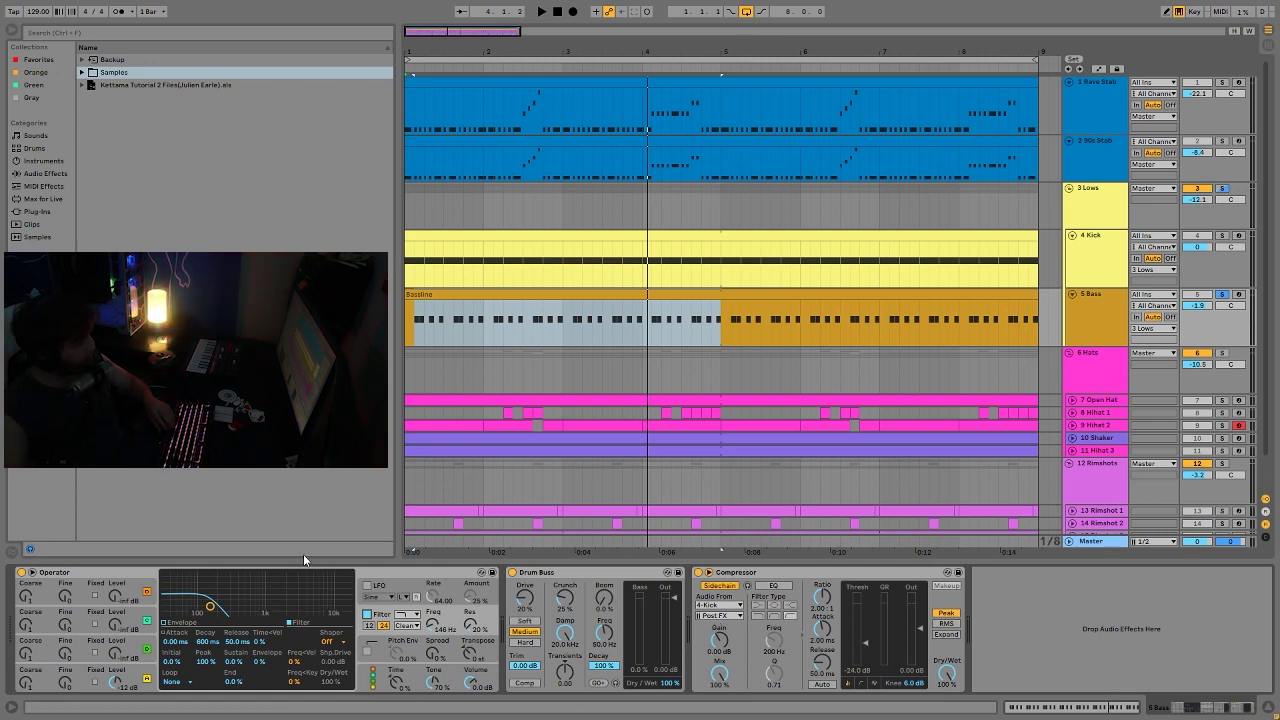
# - Play the soloed bass with its Drum Buss bypassed, then re-enable the effect to compare
pyautogui.click(512, 572)
pyautogui.press('space')
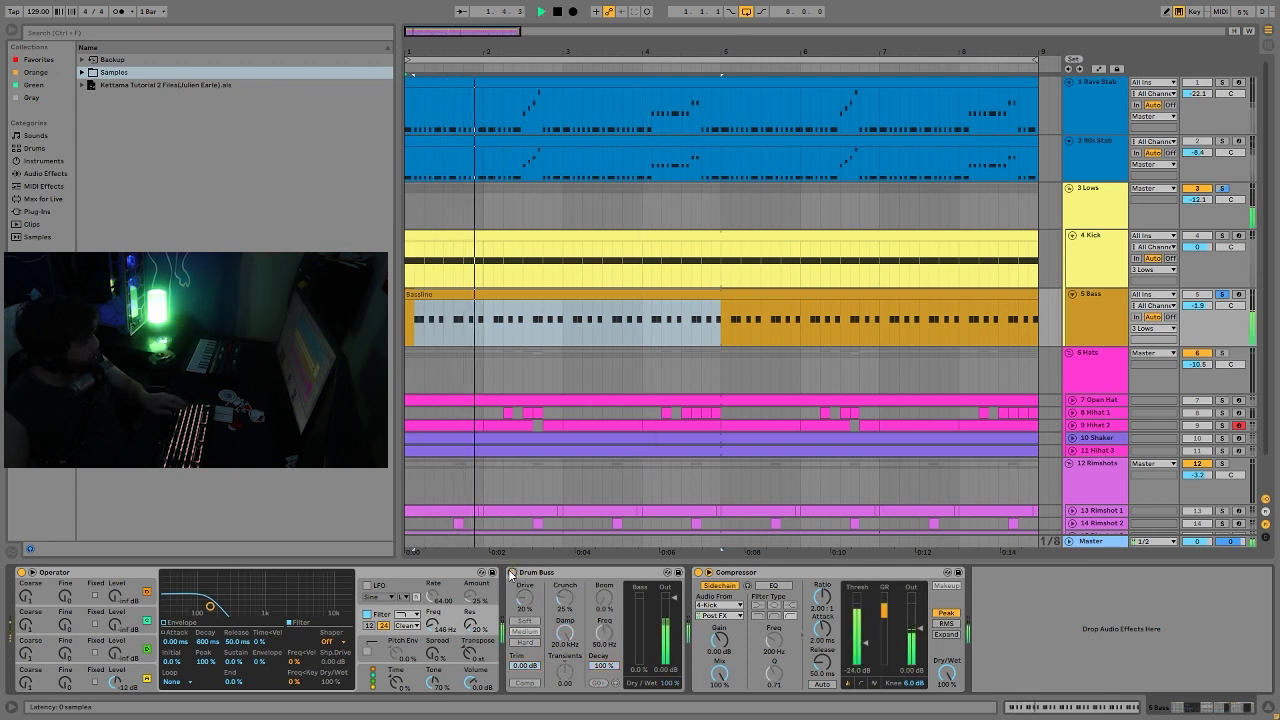
pyautogui.click(512, 572)
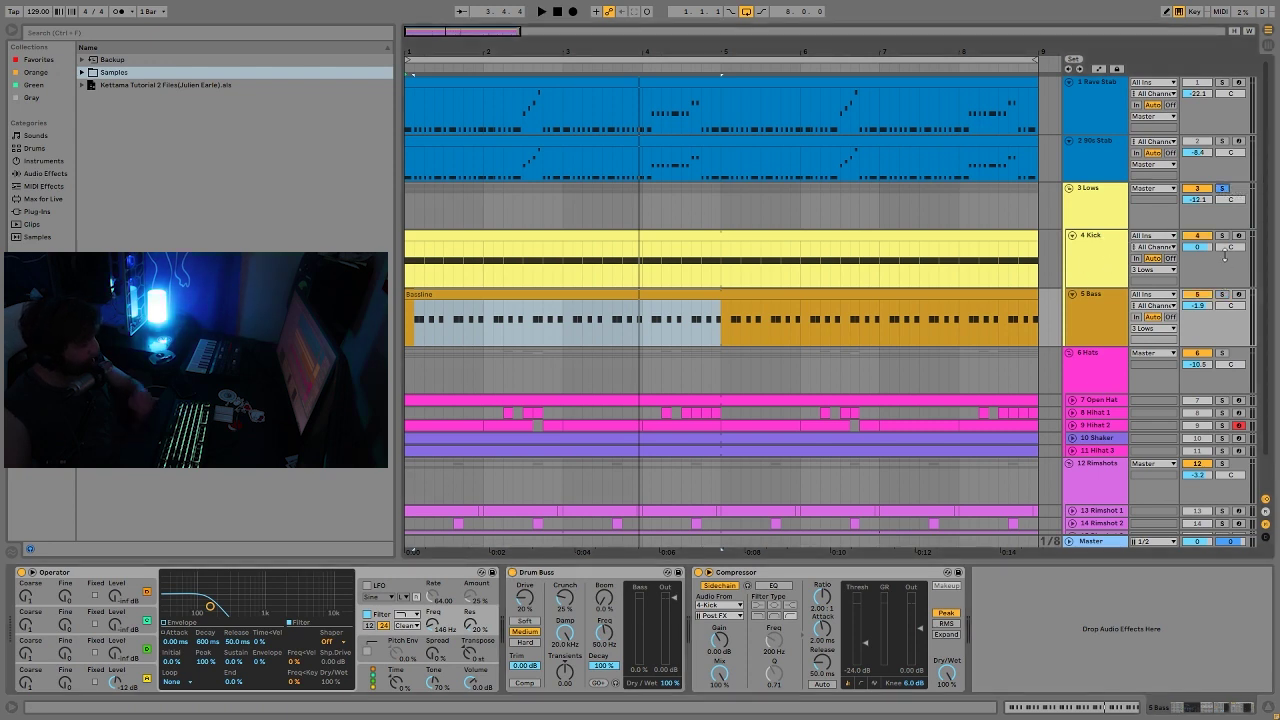
# - Show the Lows group's device and play the soloed group with Saturator bypassed, then re-enable it to compare
pyautogui.click(1222, 236)
pyautogui.click(1222, 188)
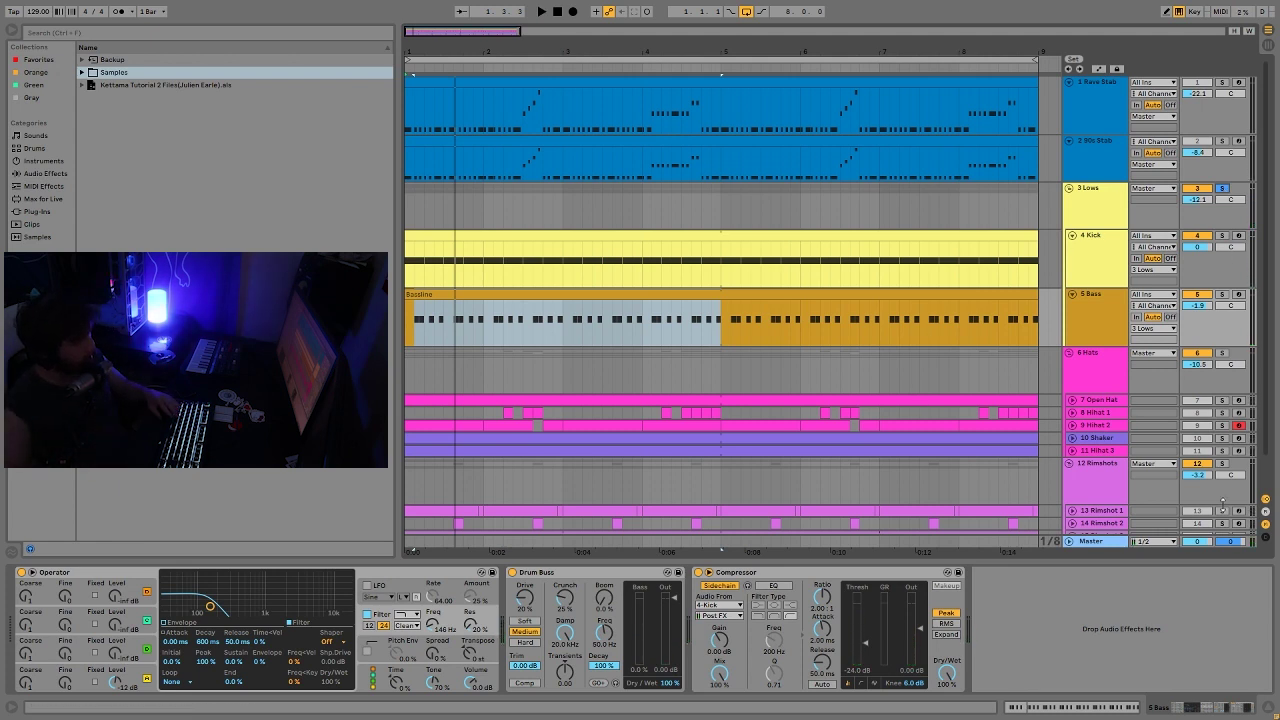
pyautogui.click(1087, 218)
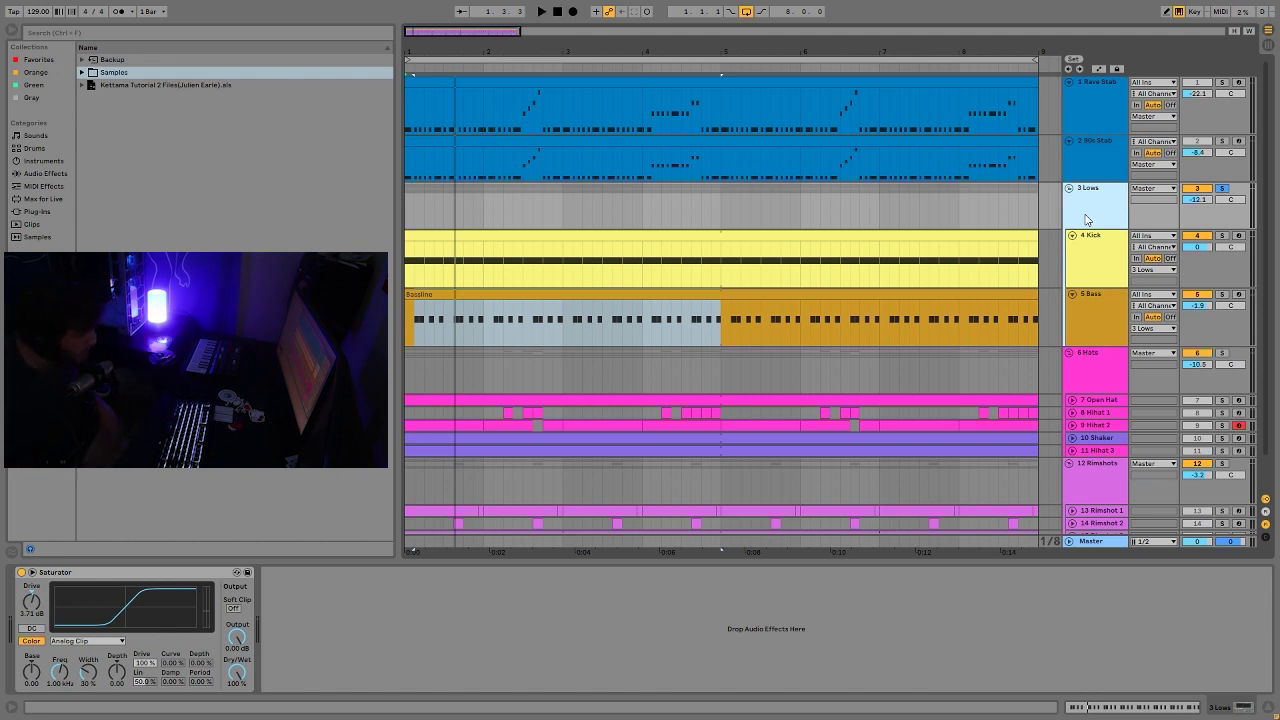
pyautogui.click(21, 572)
pyautogui.press('space')
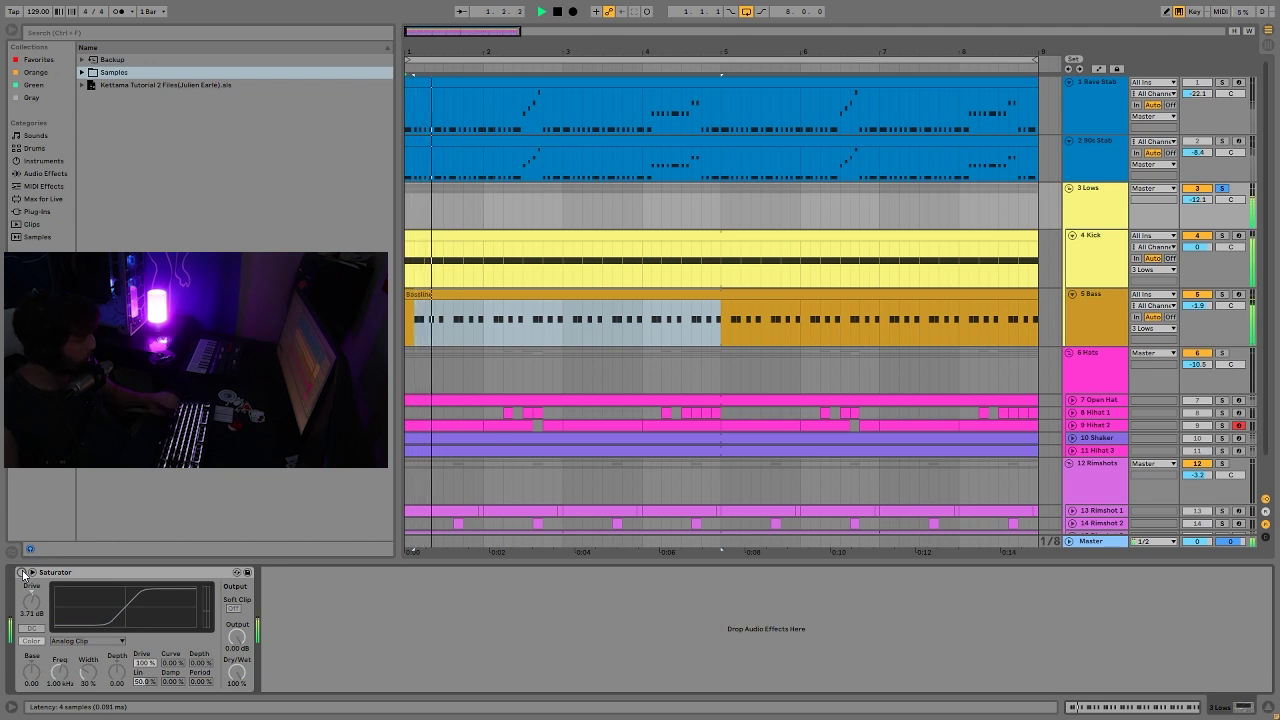
pyautogui.click(21, 572)
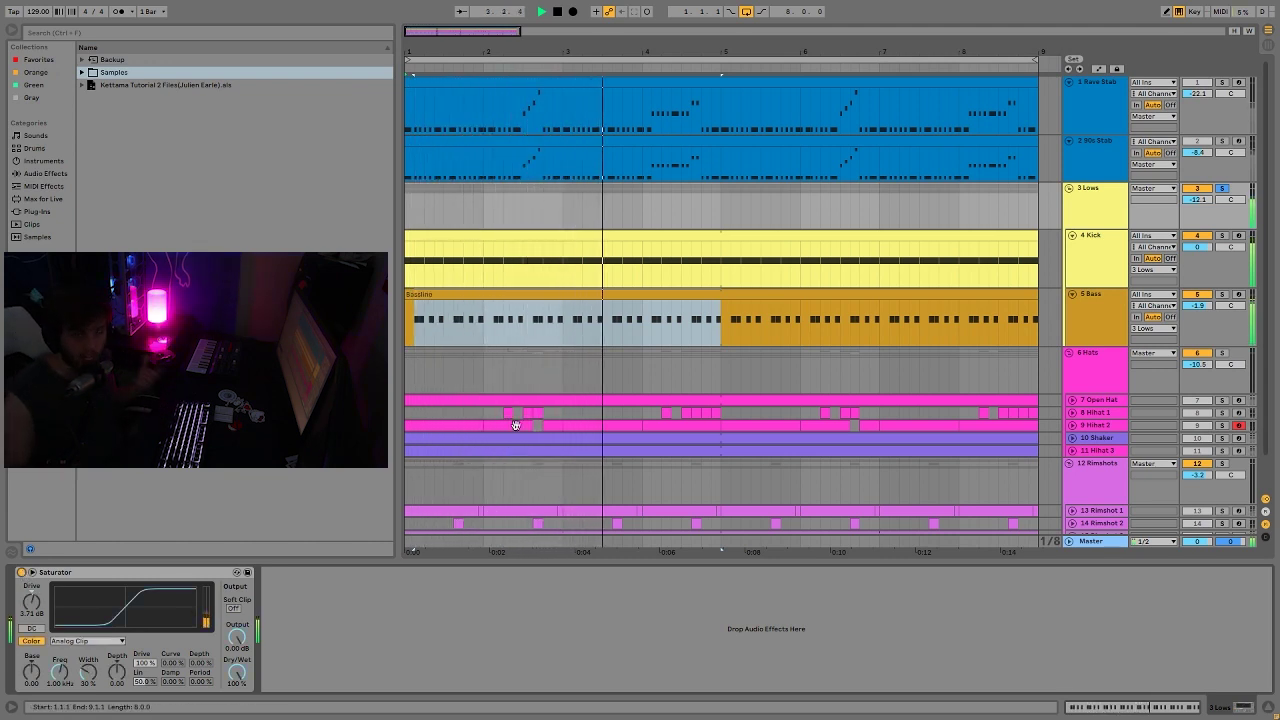
pyautogui.press('space')
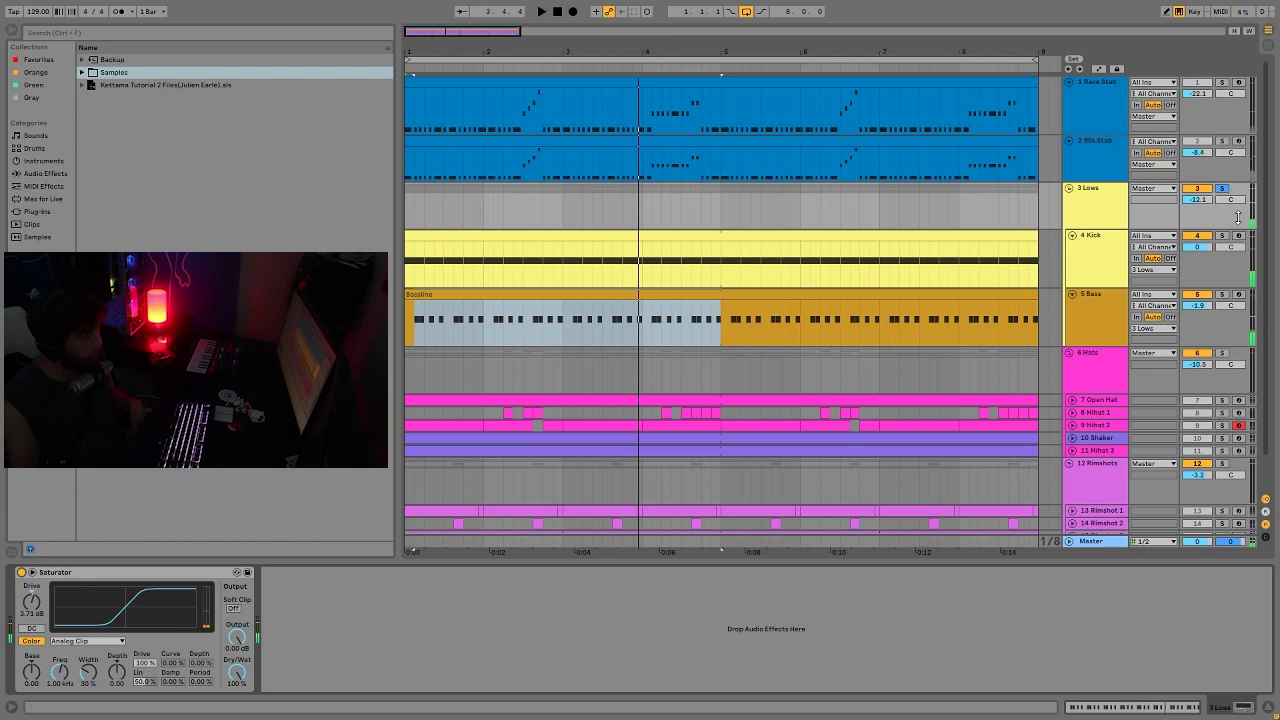
# - Play the soloed Lows group once more with its Saturator active
pyautogui.scroll(-2, 1085, 382)
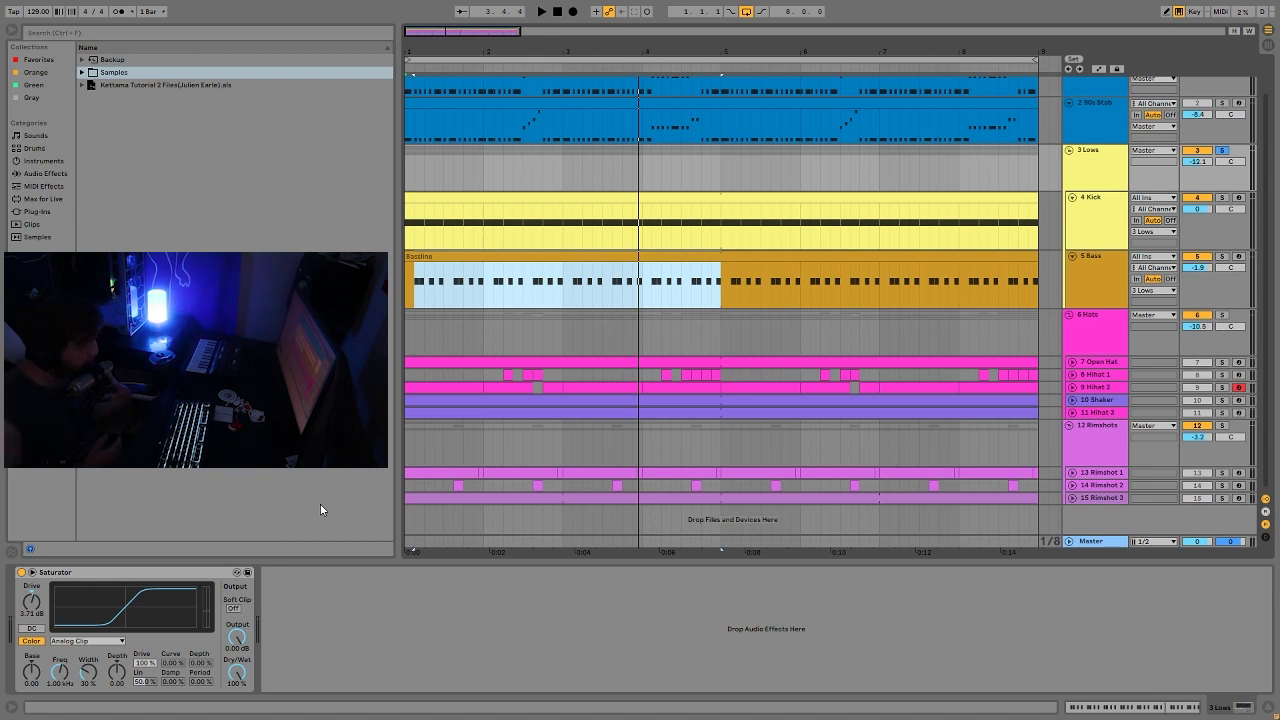
pyautogui.press('space')
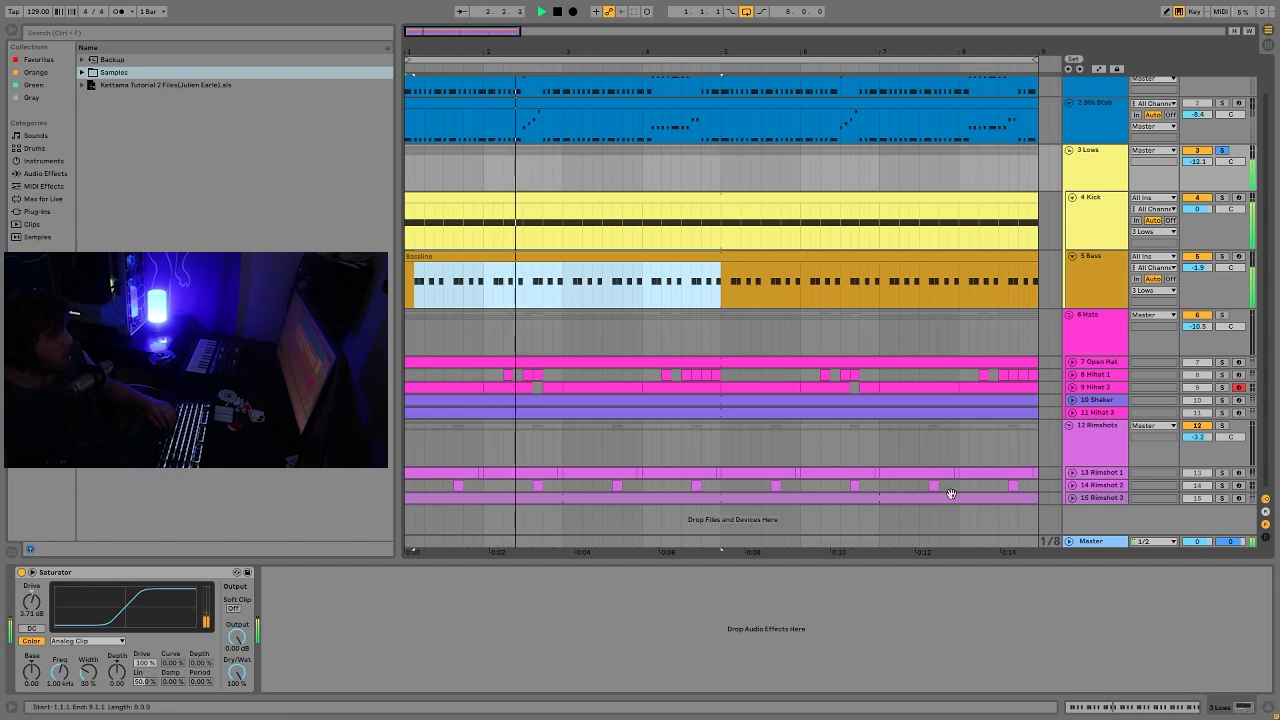
pyautogui.press('space')
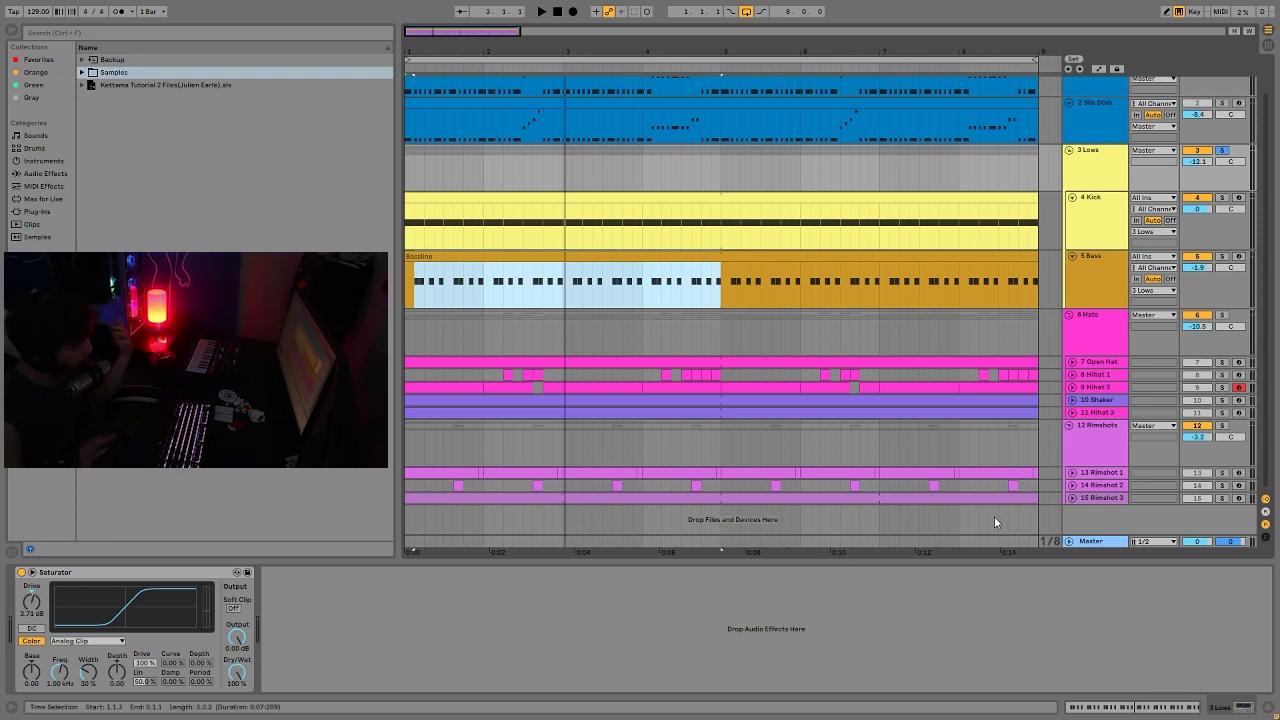
# - Solo and play the Hats group while unfolding its Open Hat, Hihat 1, Hihat 2, Shaker and Hihat 3 tracks
pyautogui.click(1222, 316)
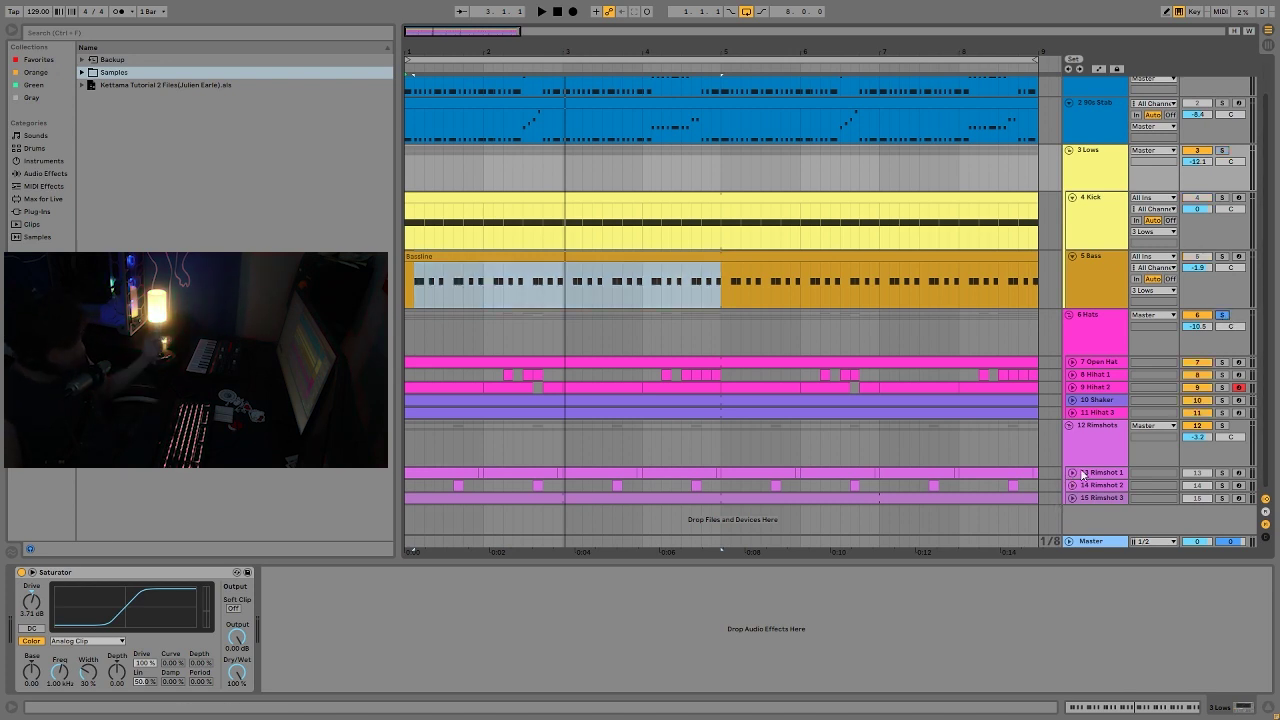
pyautogui.press('space')
pyautogui.click(1072, 412)
pyautogui.click(1072, 399)
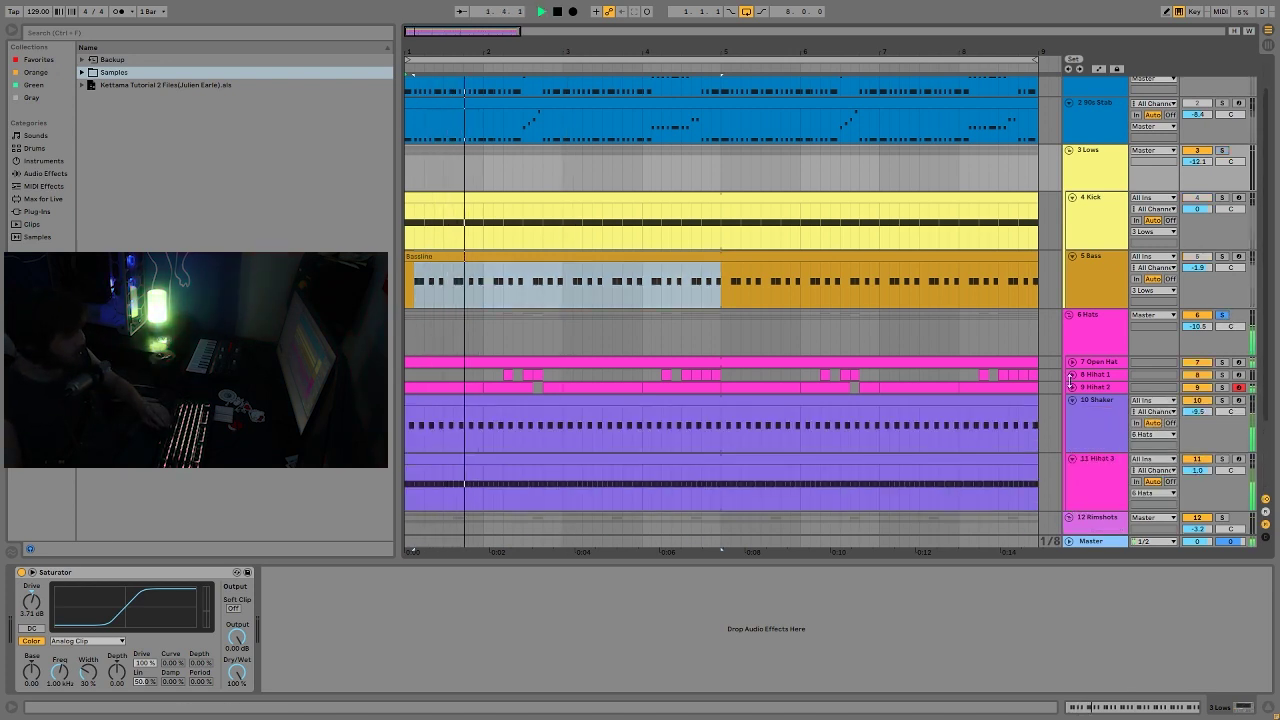
pyautogui.click(1072, 387)
pyautogui.click(1072, 374)
pyautogui.click(1072, 361)
pyautogui.scroll(-3, 1081, 373)
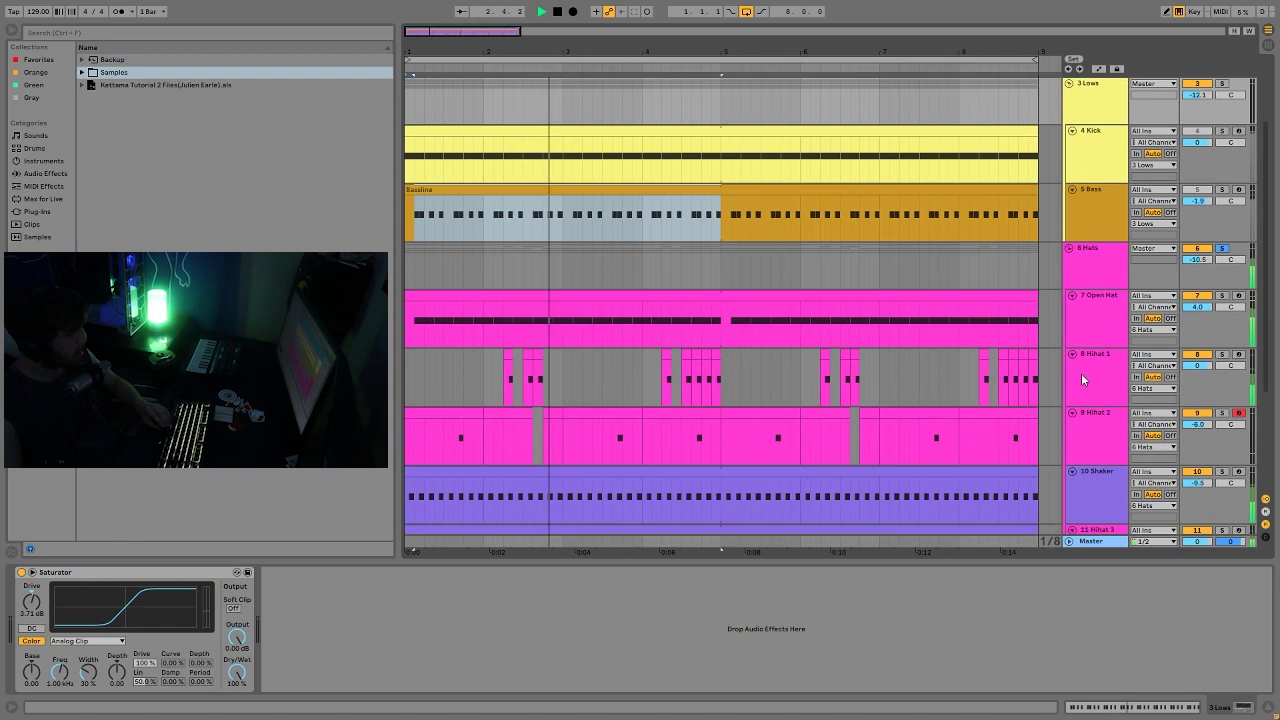
pyautogui.scroll(-1, 1086, 385)
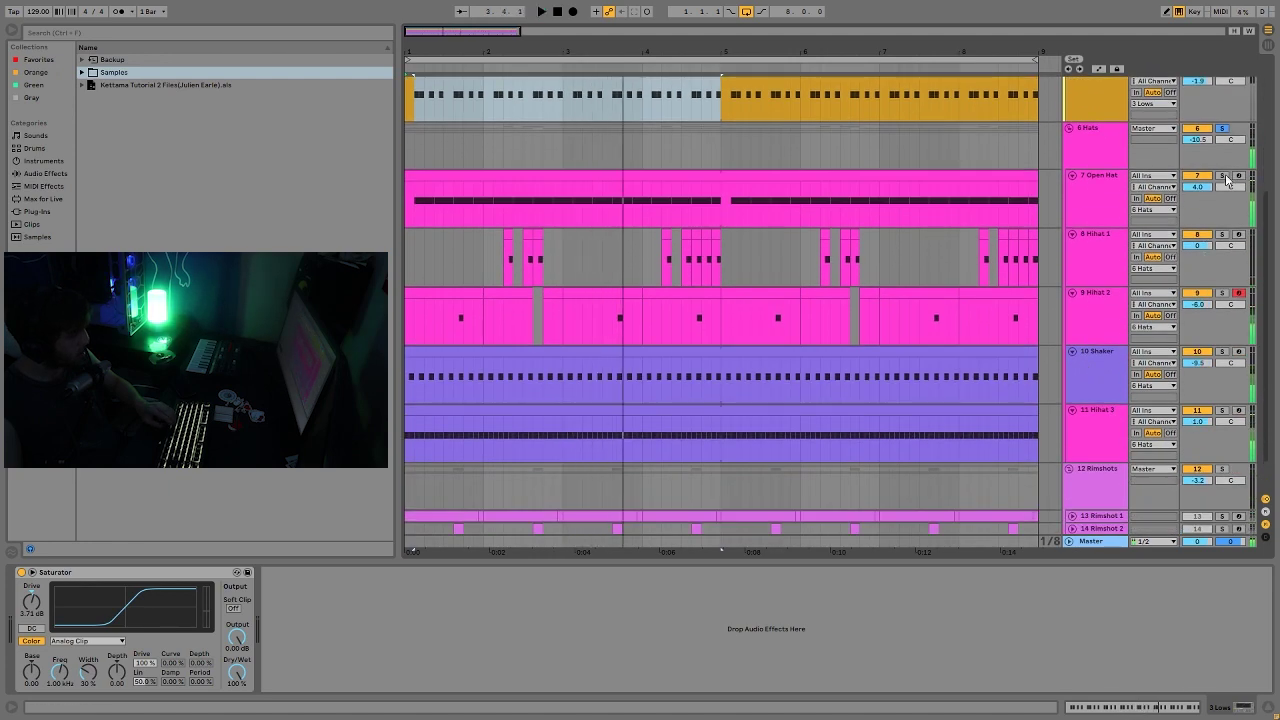
# - Solo the Open Hat track, show its sampler device and play it alone
pyautogui.click(1096, 221)
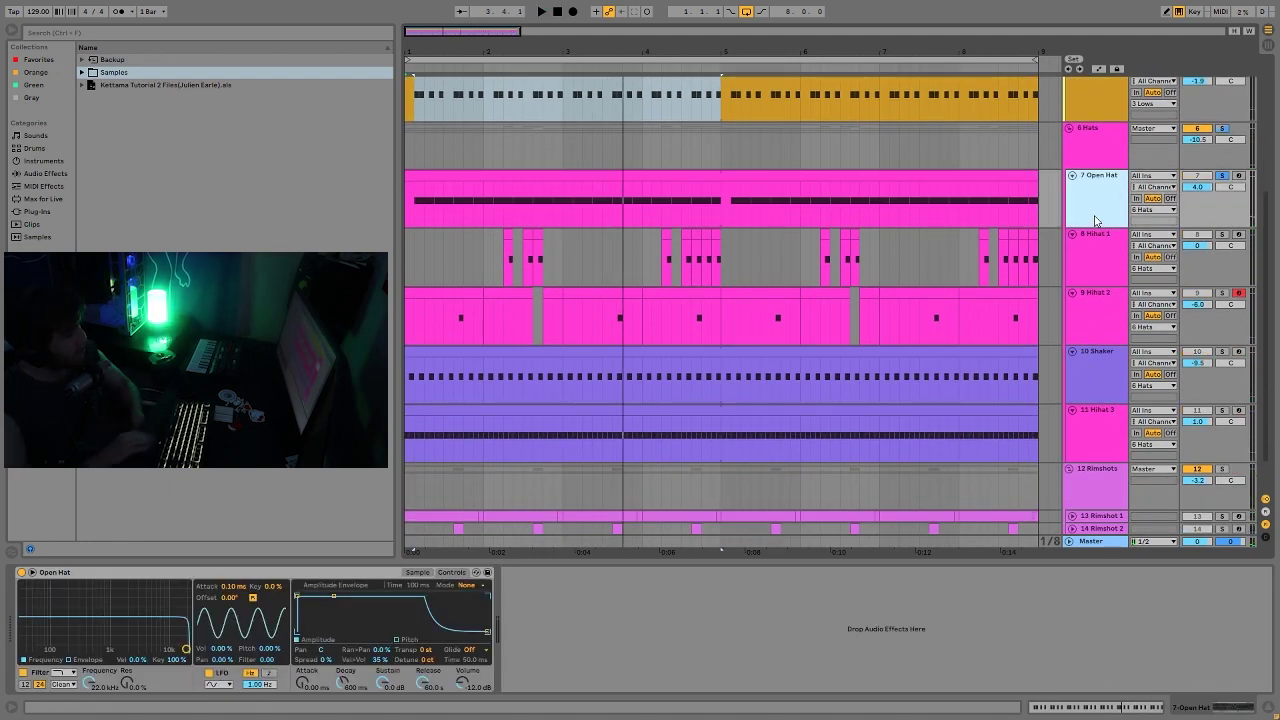
pyautogui.press('space')
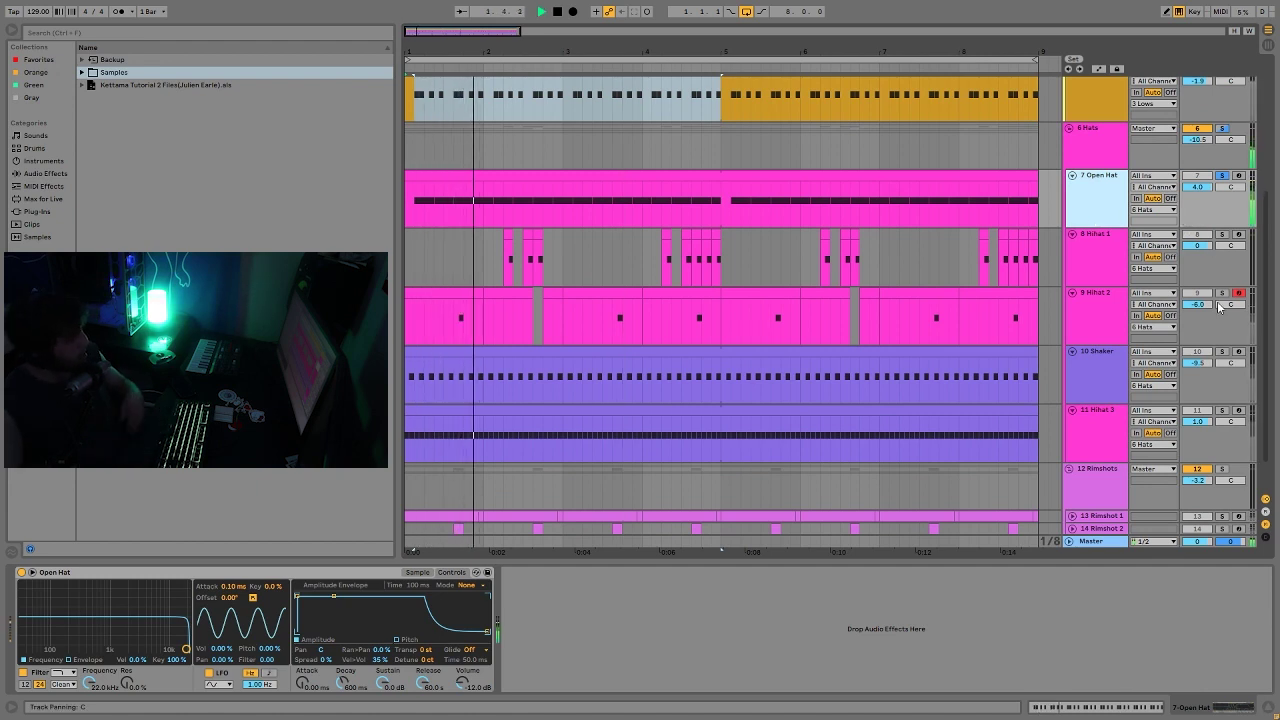
pyautogui.press('space')
# - Play Hihat 3 soloed, add and isolate the Shaker, and listen to both tracks together
pyautogui.click(1222, 411)
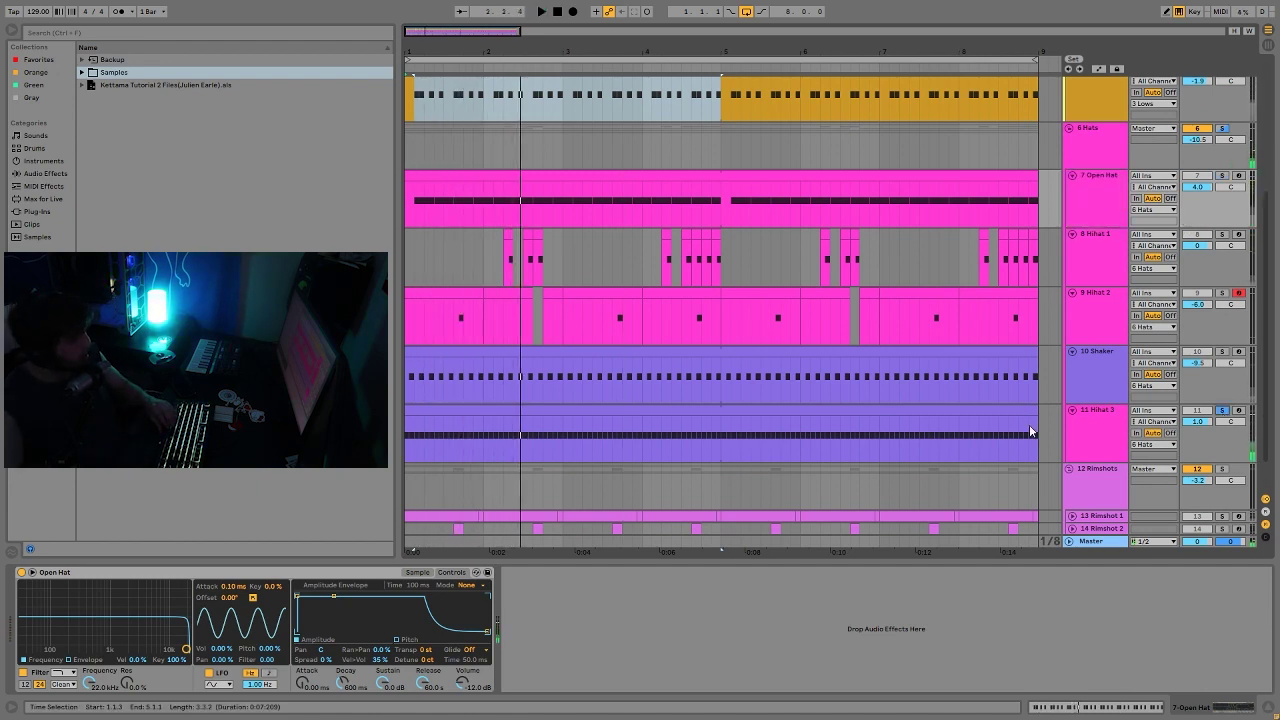
pyautogui.press('space')
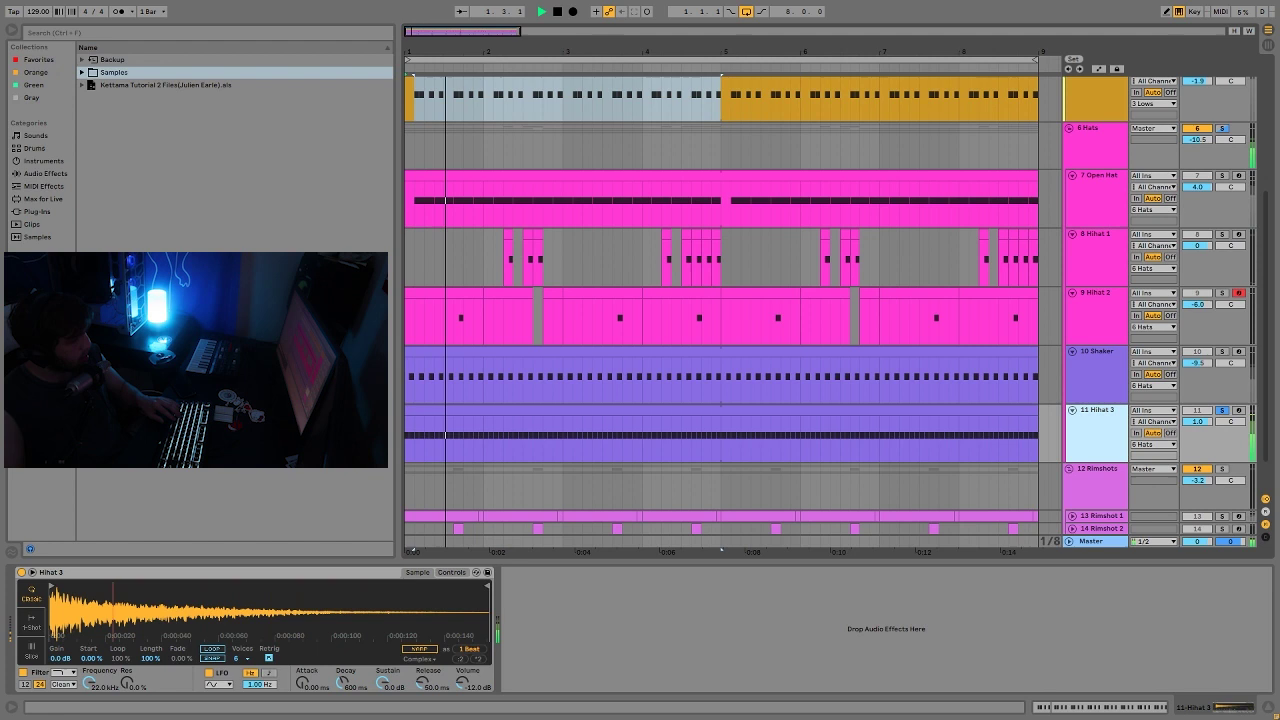
pyautogui.keyDown('ctrl'); pyautogui.click(1222, 352); pyautogui.keyUp('ctrl')
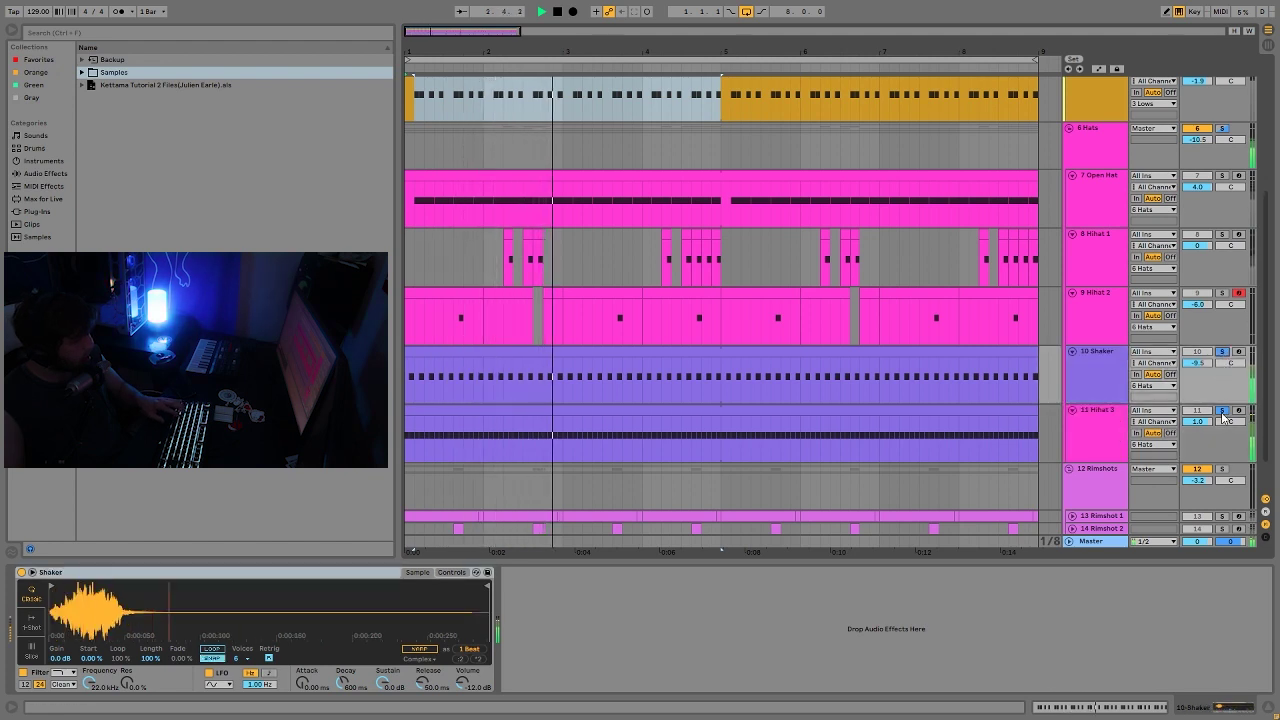
pyautogui.keyDown('ctrl'); pyautogui.click(1222, 175); pyautogui.keyUp('ctrl')
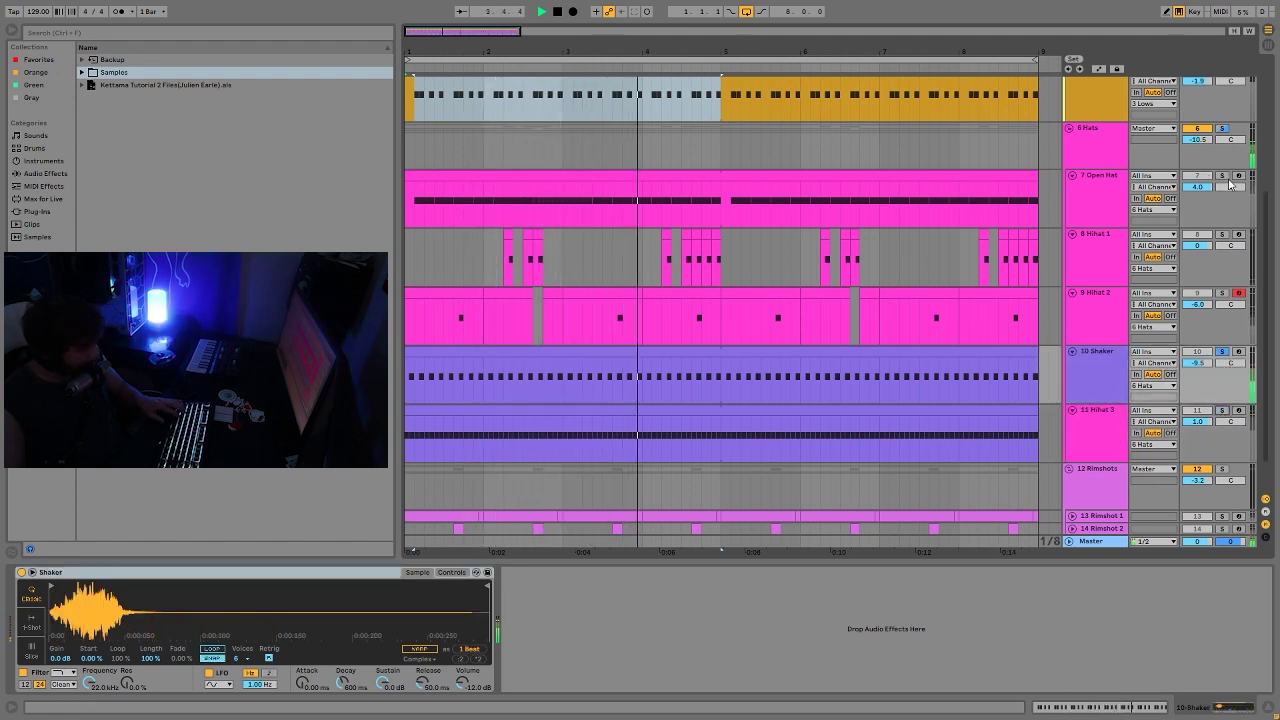
pyautogui.keyDown('ctrl'); pyautogui.click(1222, 410); pyautogui.keyUp('ctrl')
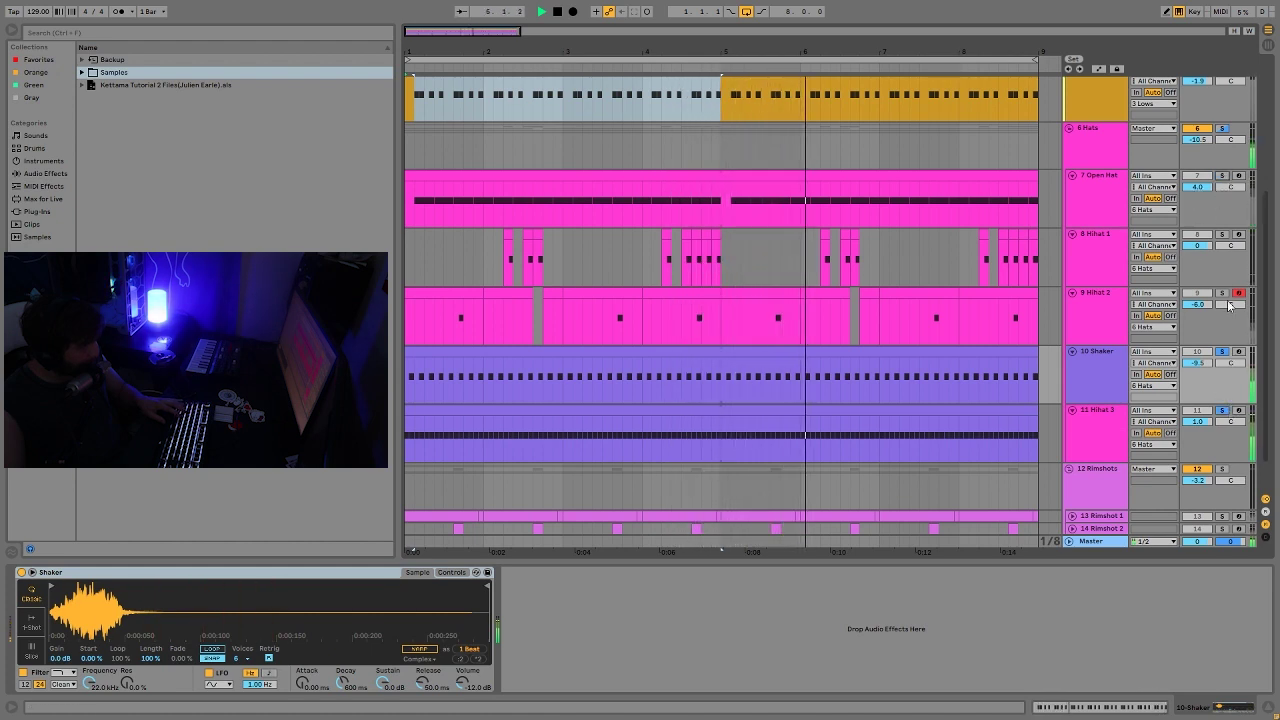
pyautogui.press('space')
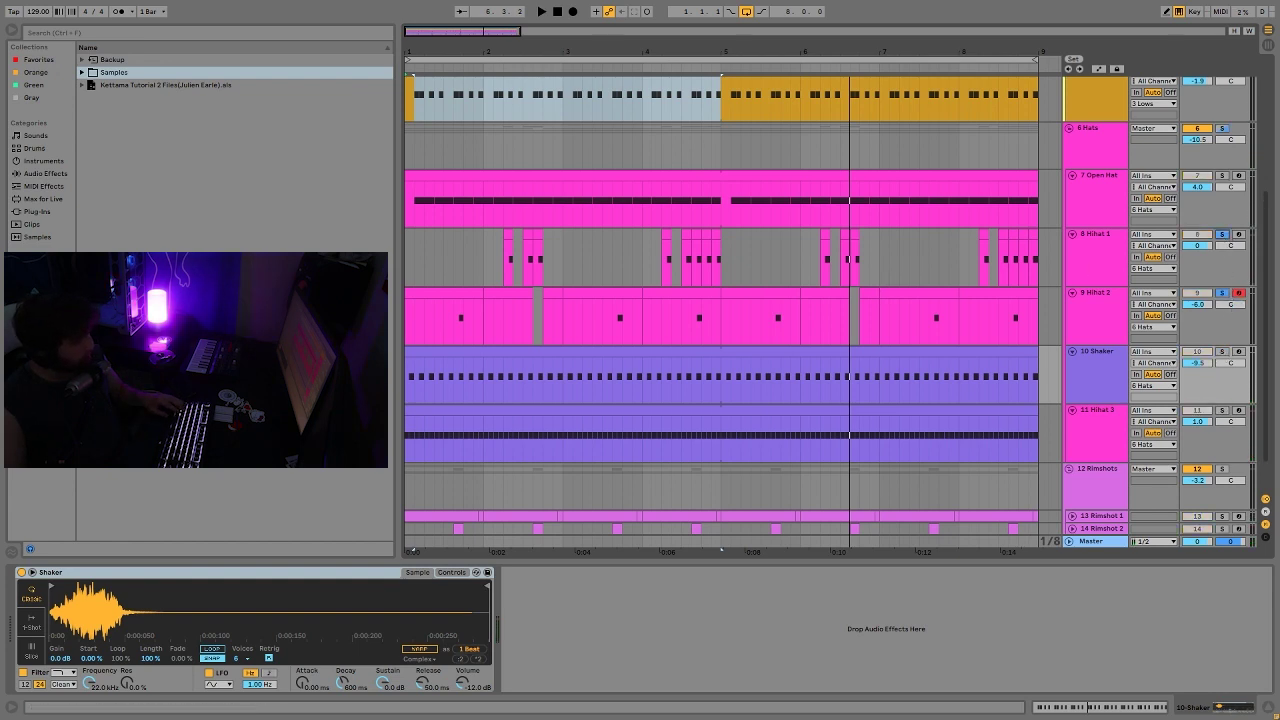
# - Play Hihat 1 and Hihat 2 soloed together, then clear the solos to hear the full mix
pyautogui.click(436, 312)
pyautogui.press('space')
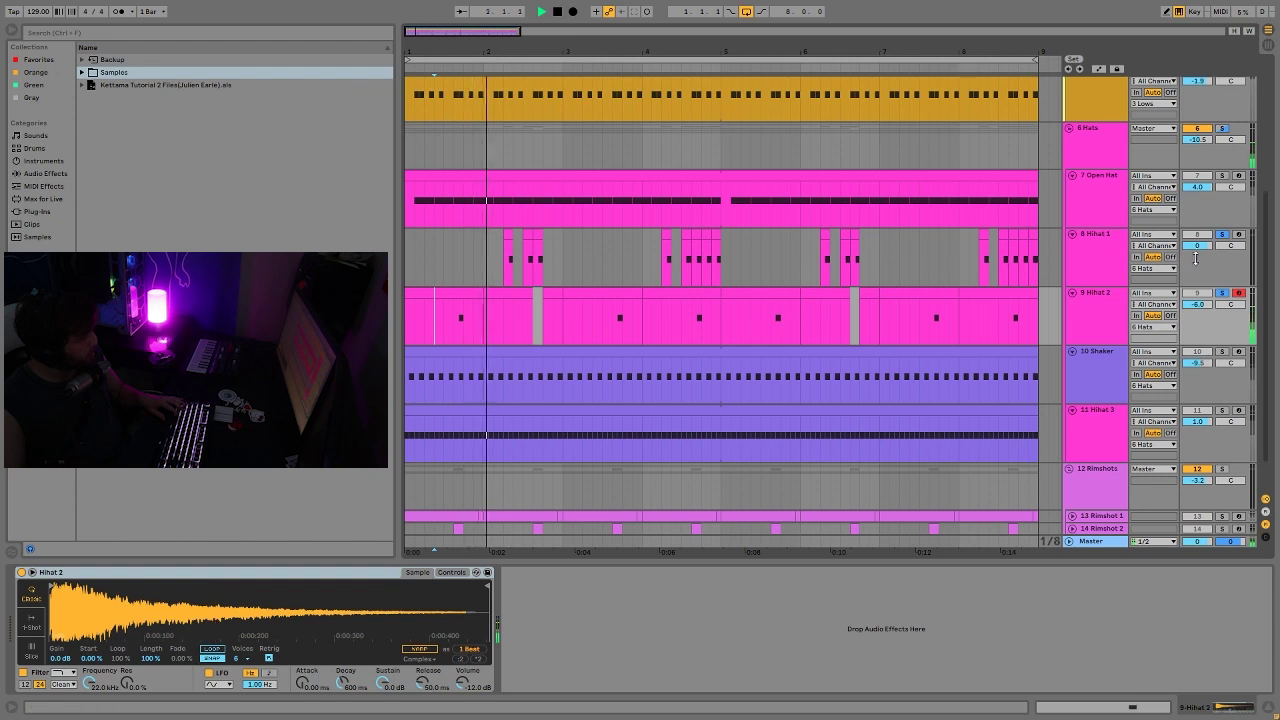
pyautogui.press('space')
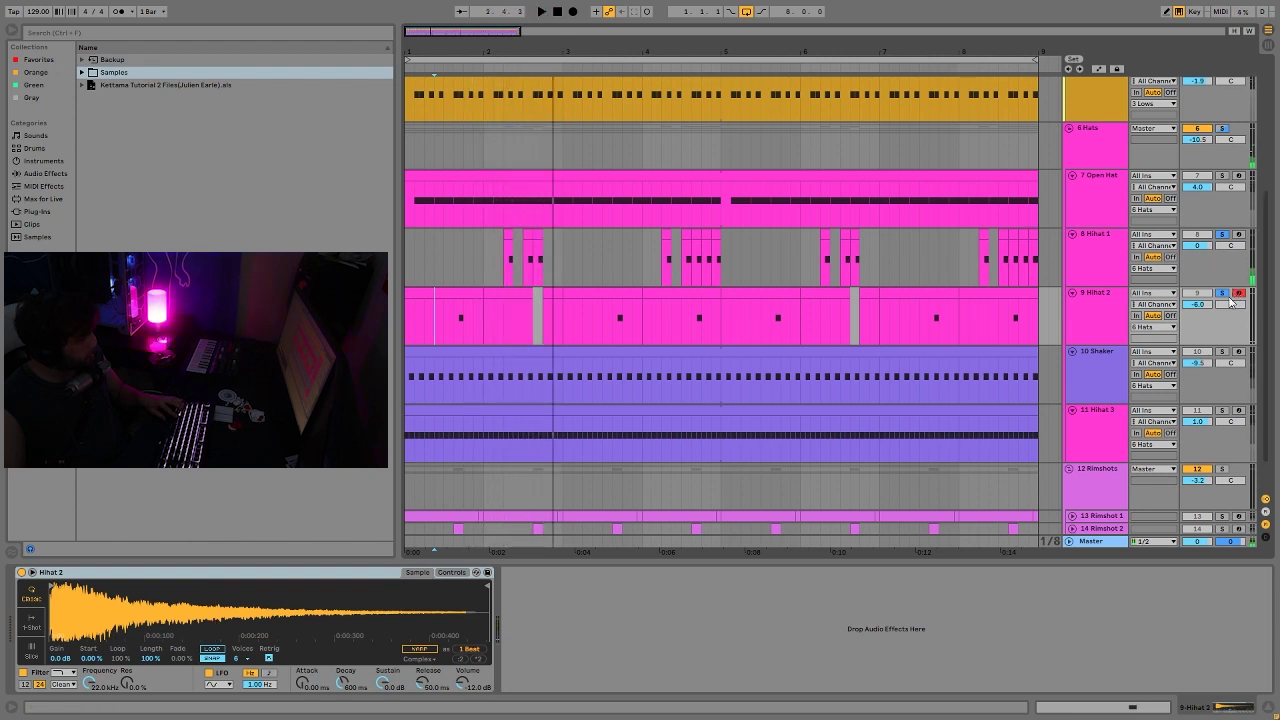
pyautogui.press('space')
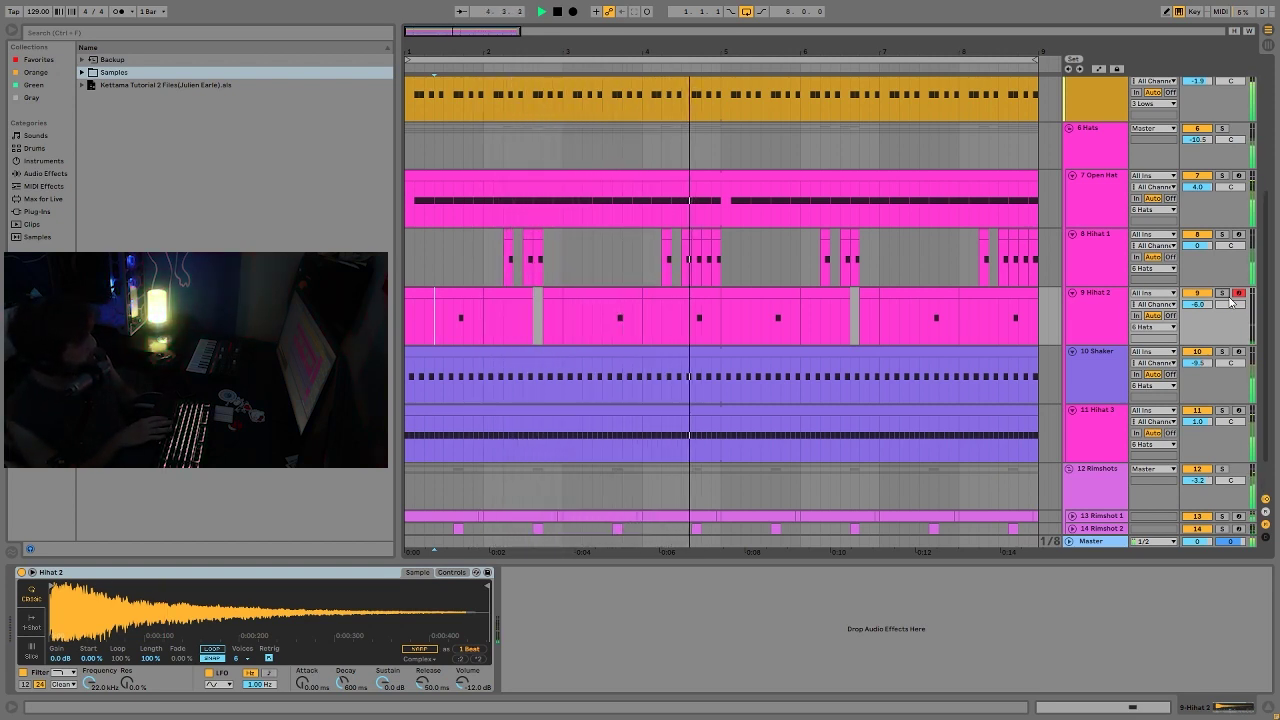
pyautogui.press('space')
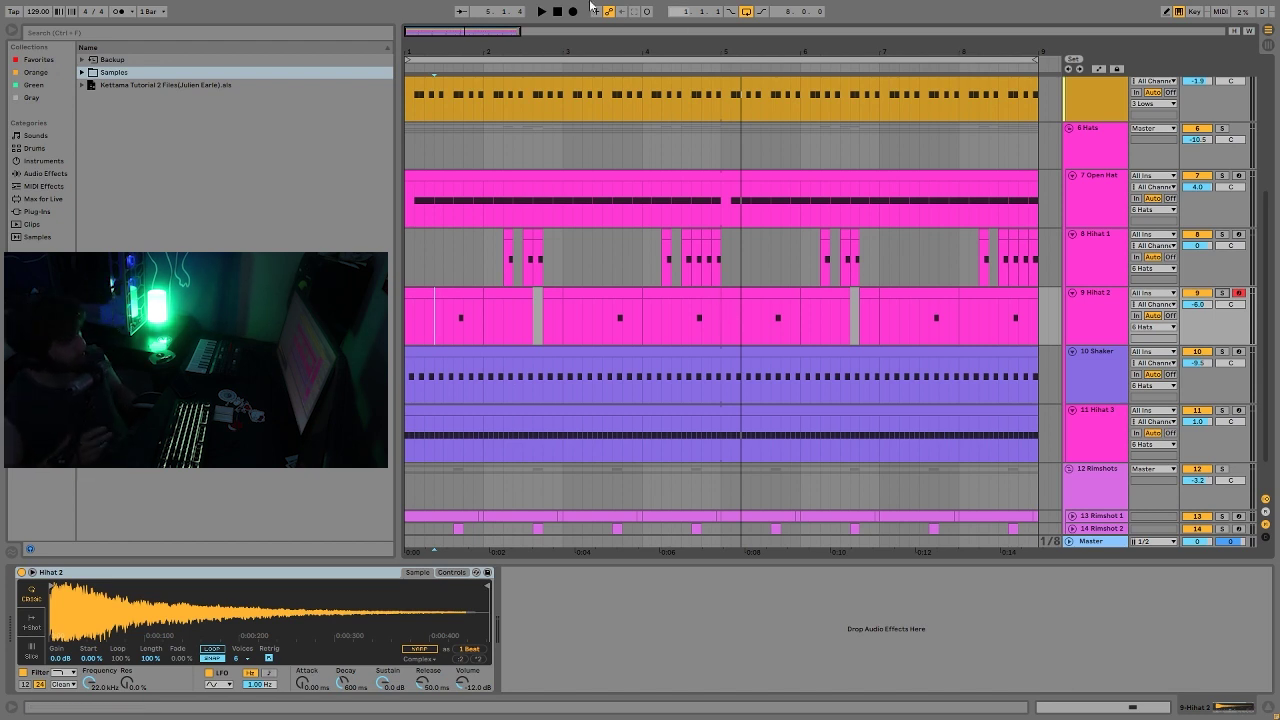
# - Show the Hats group's device and play the soloed group with Drum Buss bypassed, then re-enable it to compare
pyautogui.click(1102, 150)
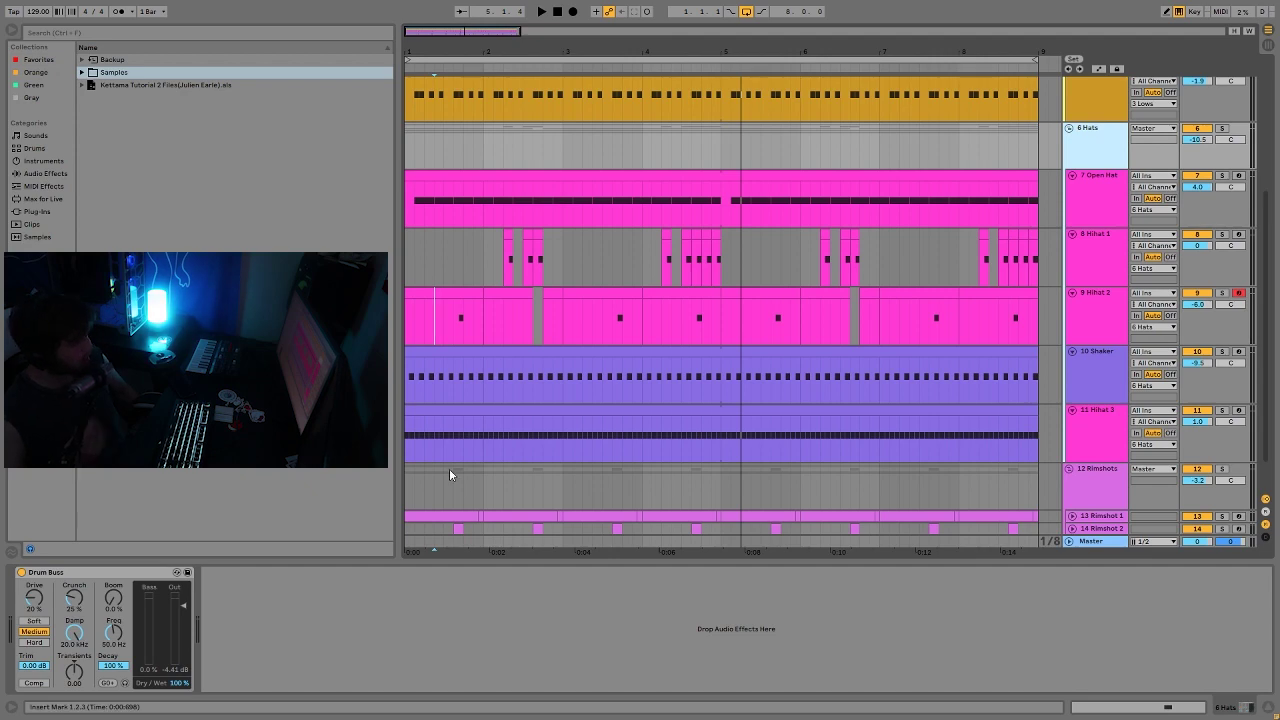
pyautogui.scroll(4, 985, 251)
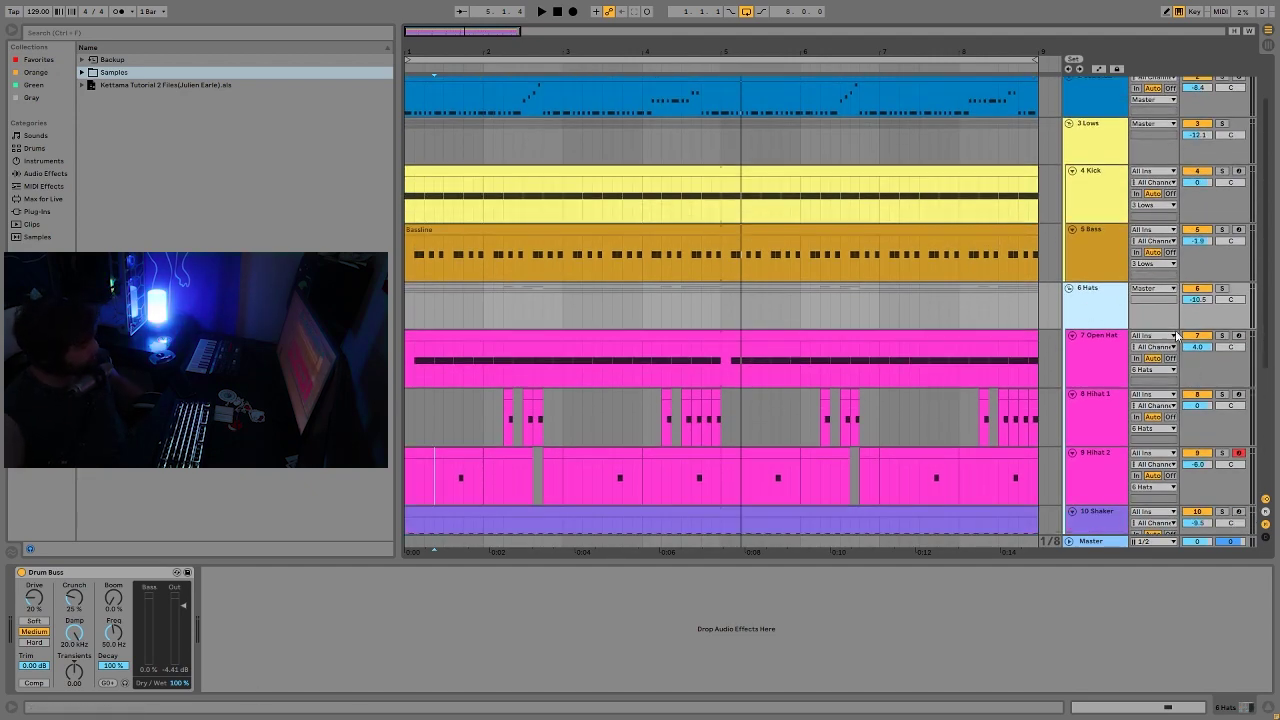
pyautogui.click(1222, 290)
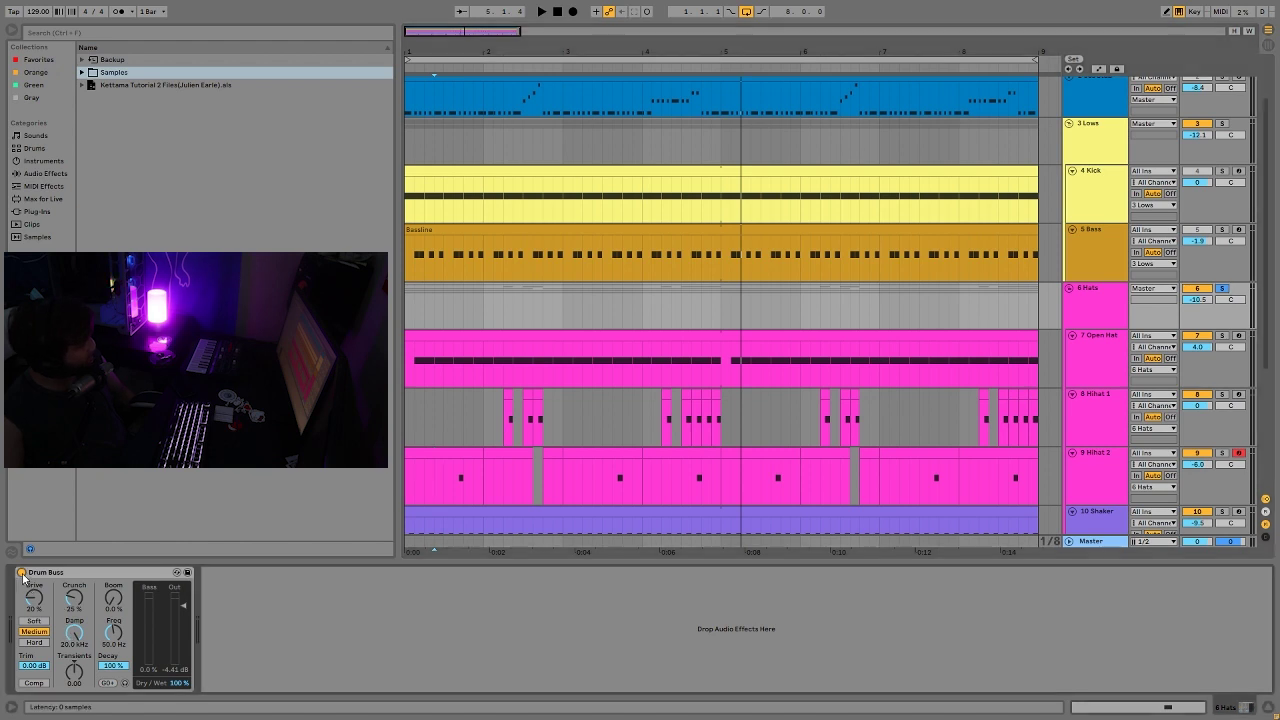
pyautogui.press('space')
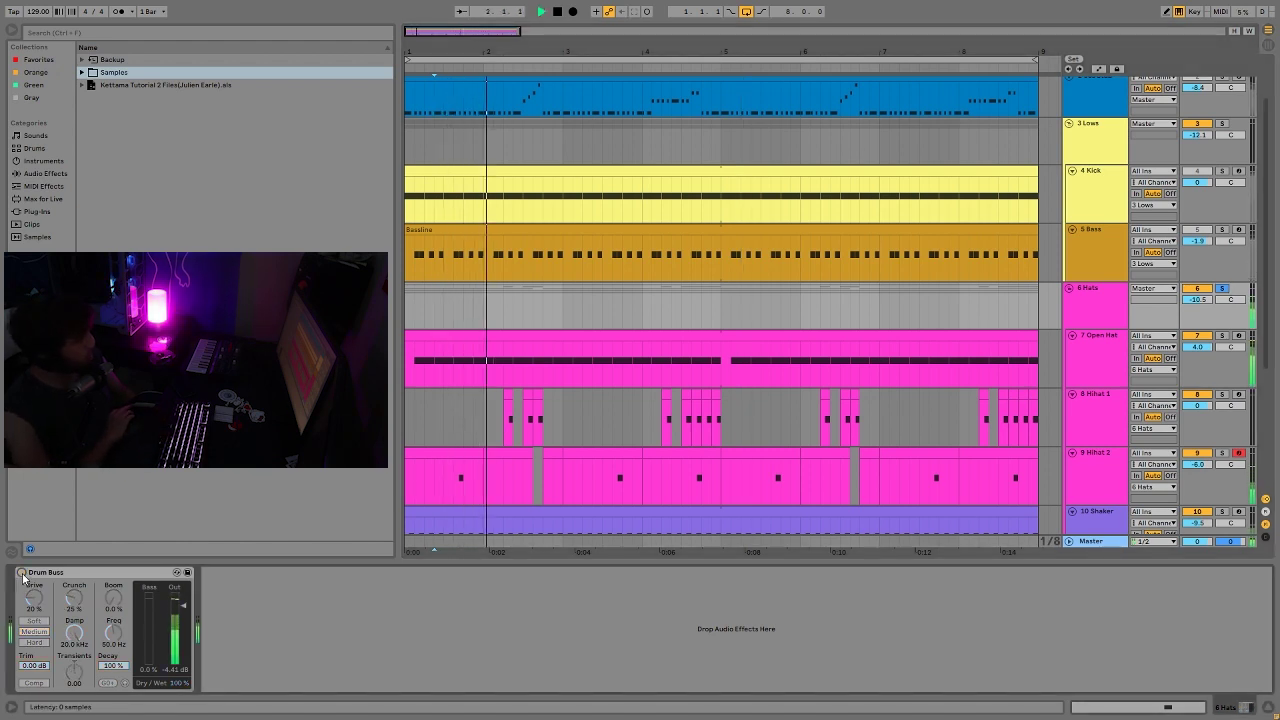
pyautogui.click(22, 572)
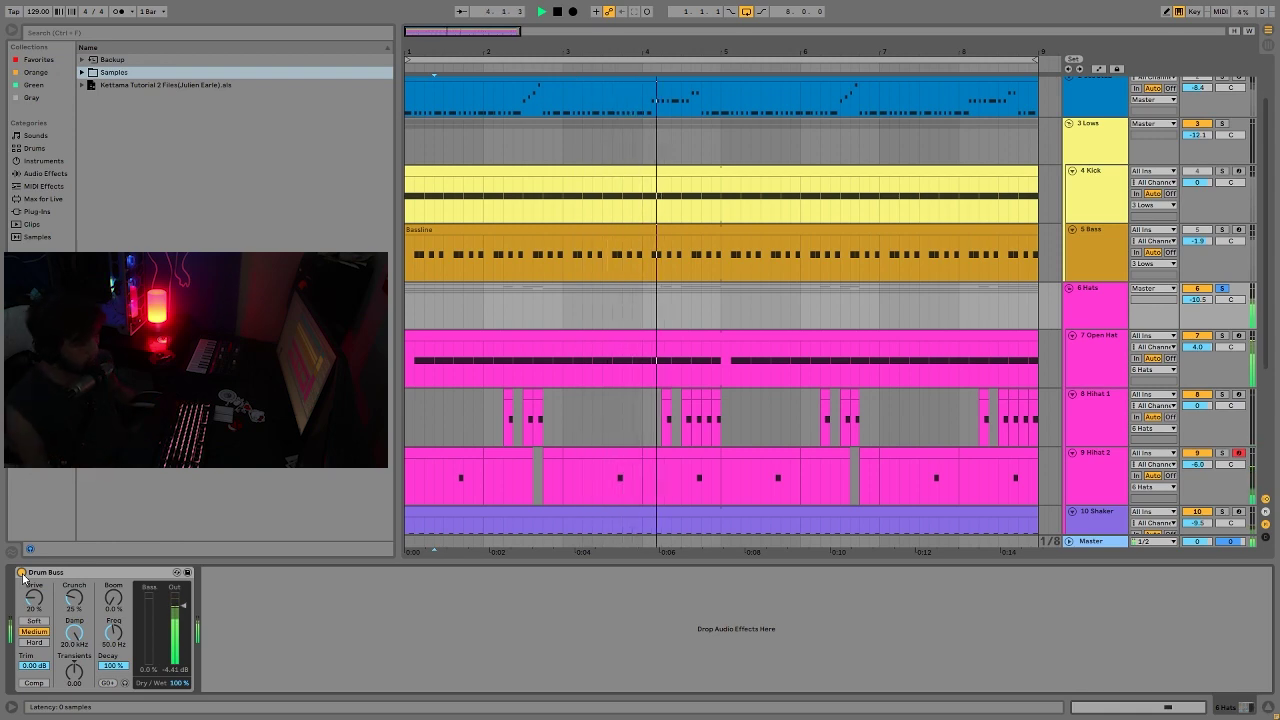
pyautogui.press('space')
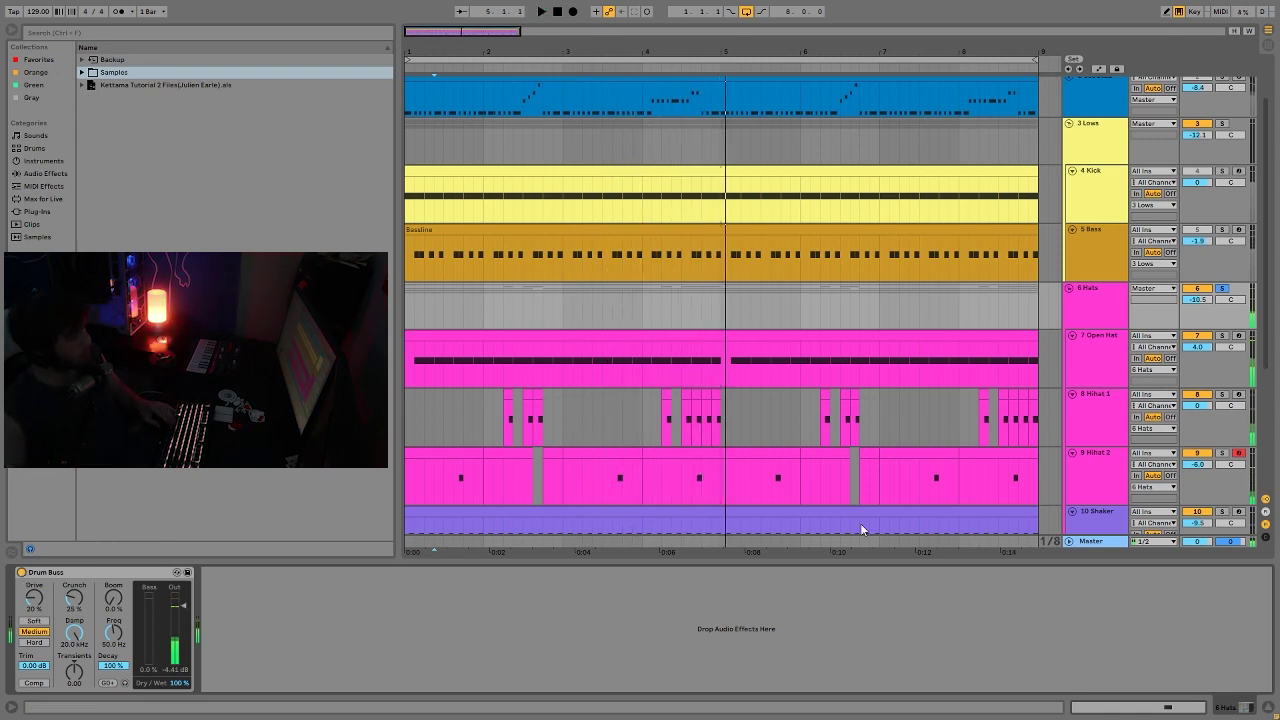
# - Clear the Hats group's solo and play the full mix
pyautogui.scroll(-5, 1082, 462)
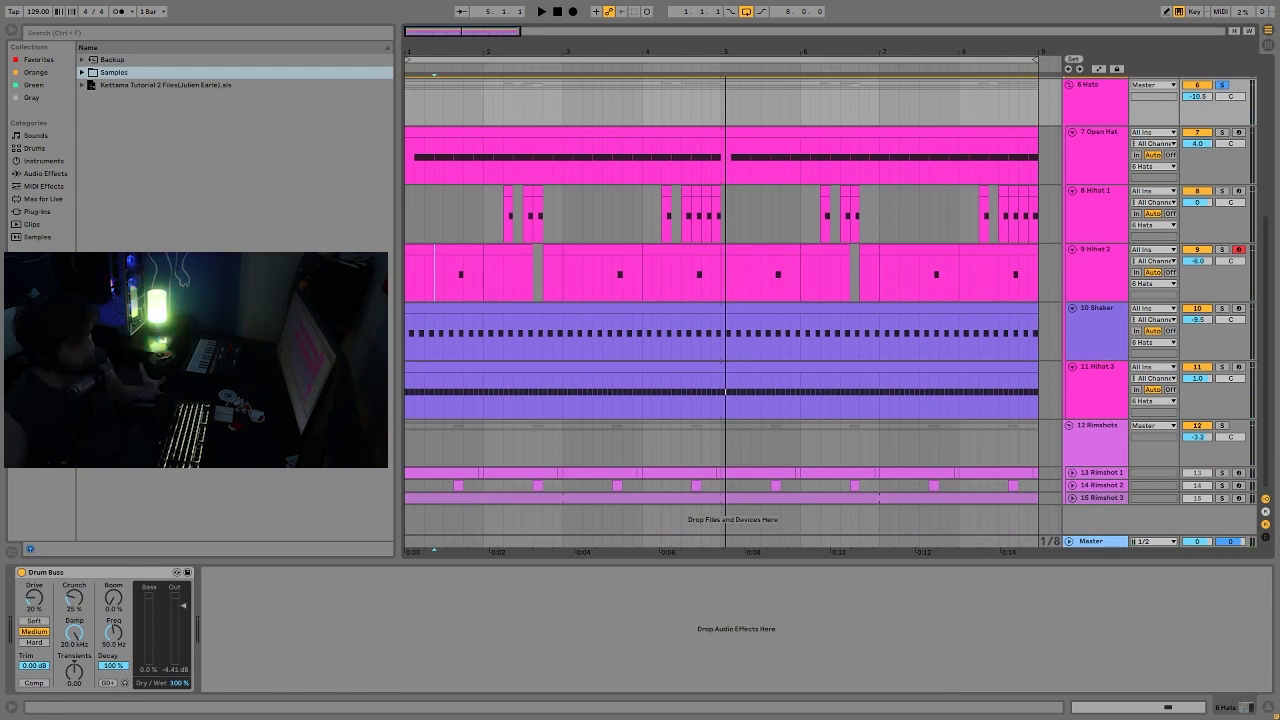
pyautogui.press('space')
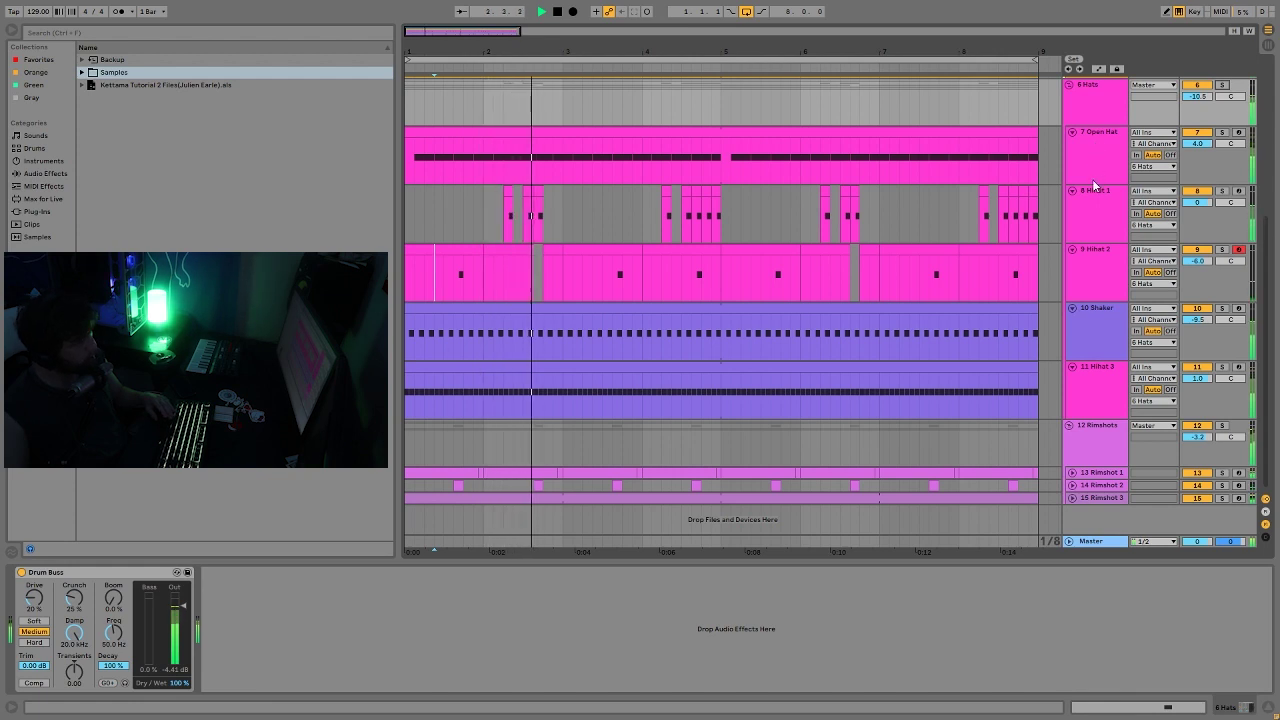
pyautogui.press('space')
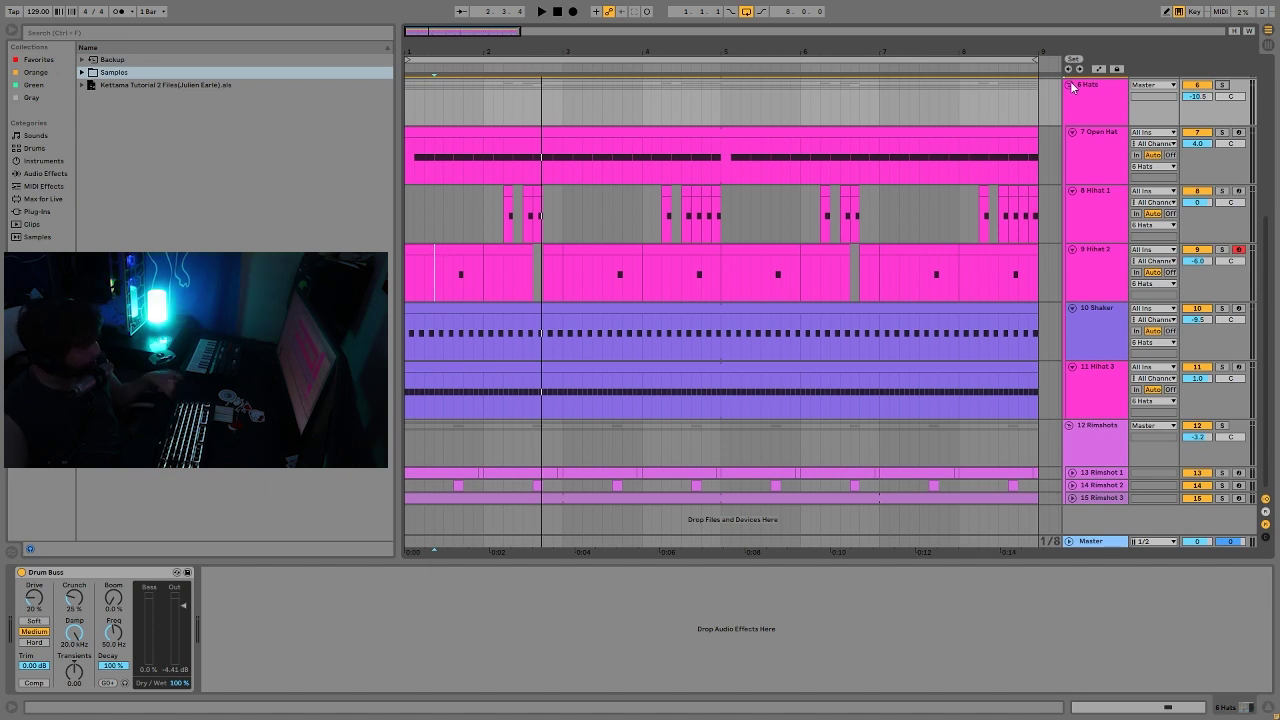
# - Play the soloed Rimshots group and unfold the Rimshot 1, Rimshot 2 and Rimshot 3 tracks to show their notes
pyautogui.click(1070, 85)
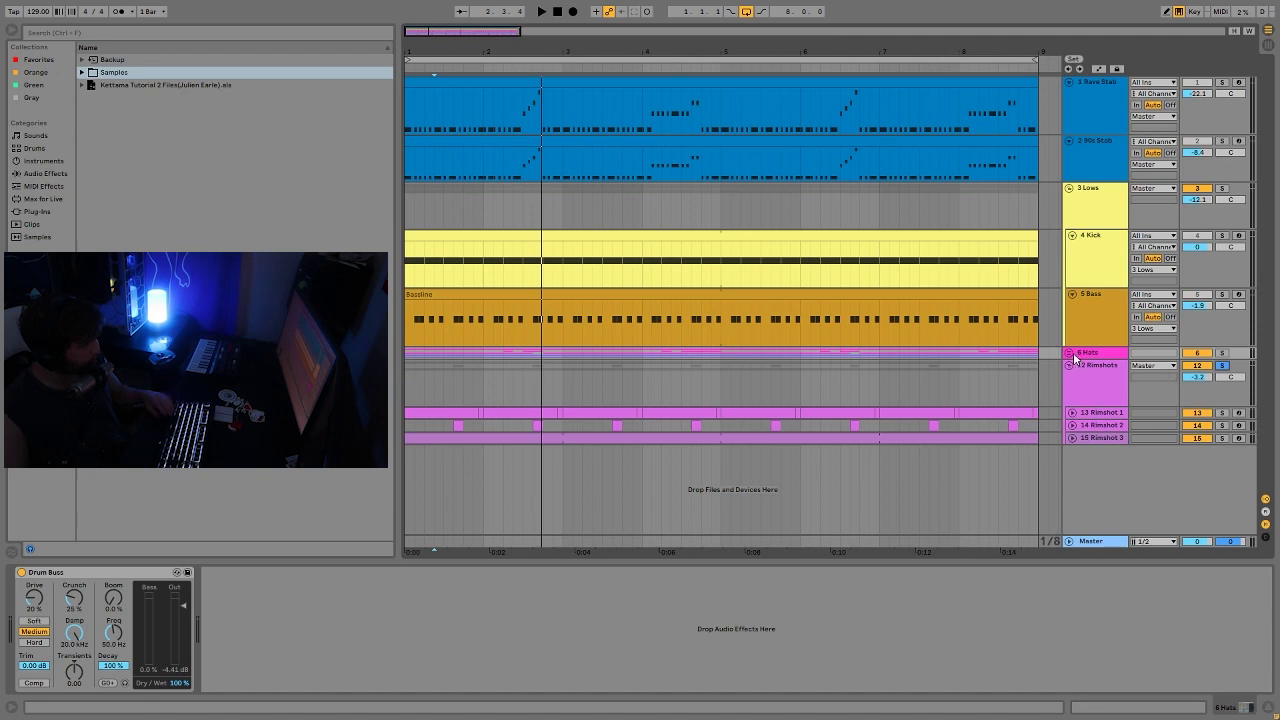
pyautogui.press('space')
pyautogui.click(1069, 353)
pyautogui.scroll(-3, 1104, 409)
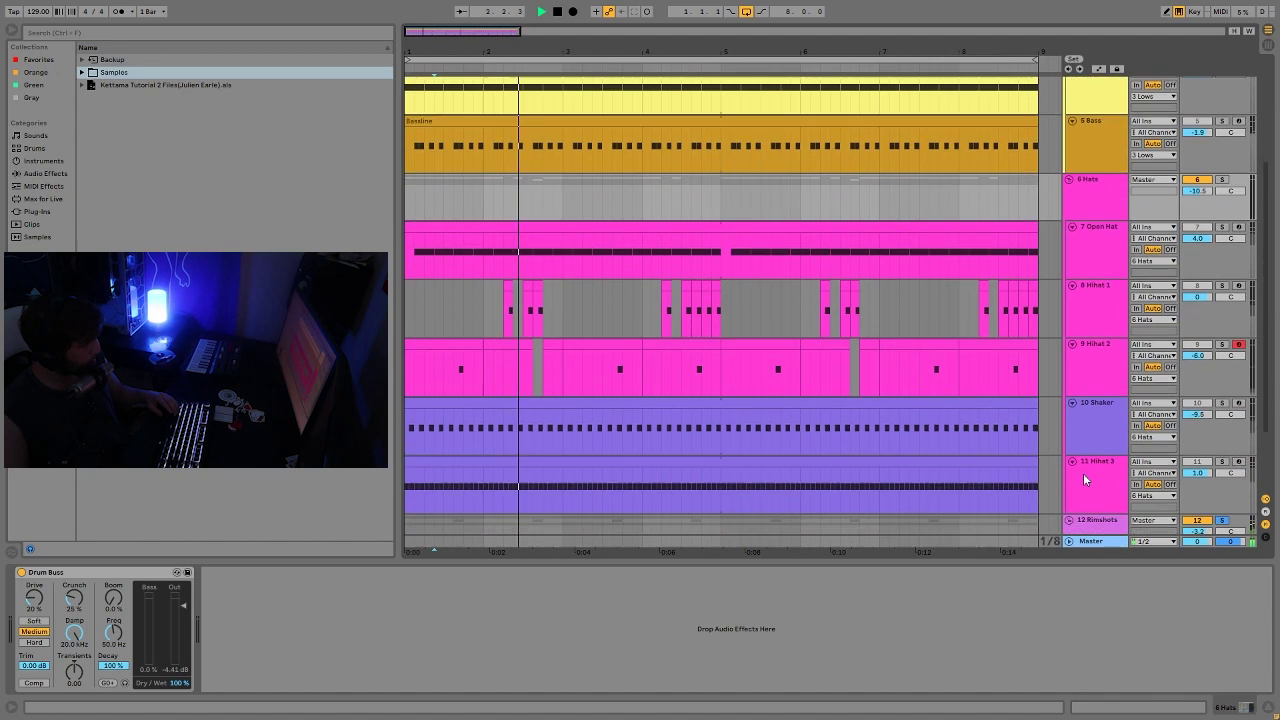
pyautogui.scroll(-2, 1082, 465)
pyautogui.scroll(-2, 1072, 470)
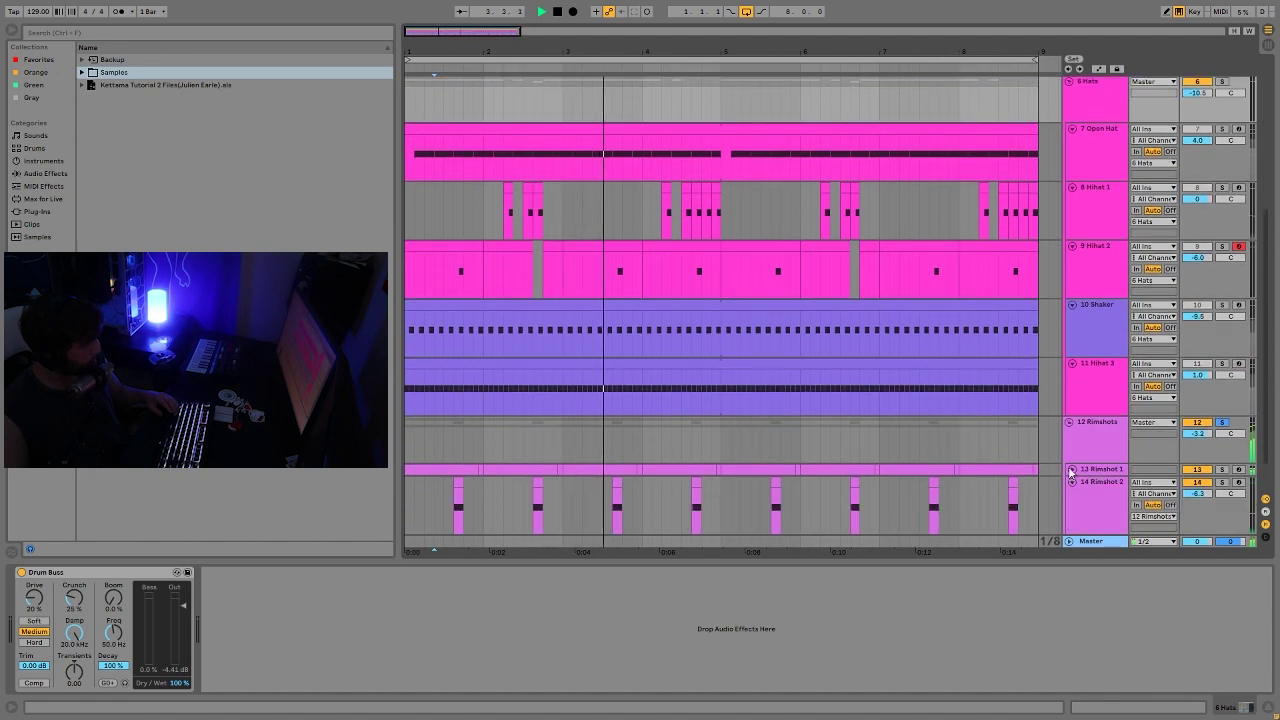
pyautogui.click(1071, 469)
pyautogui.scroll(-2, 1072, 470)
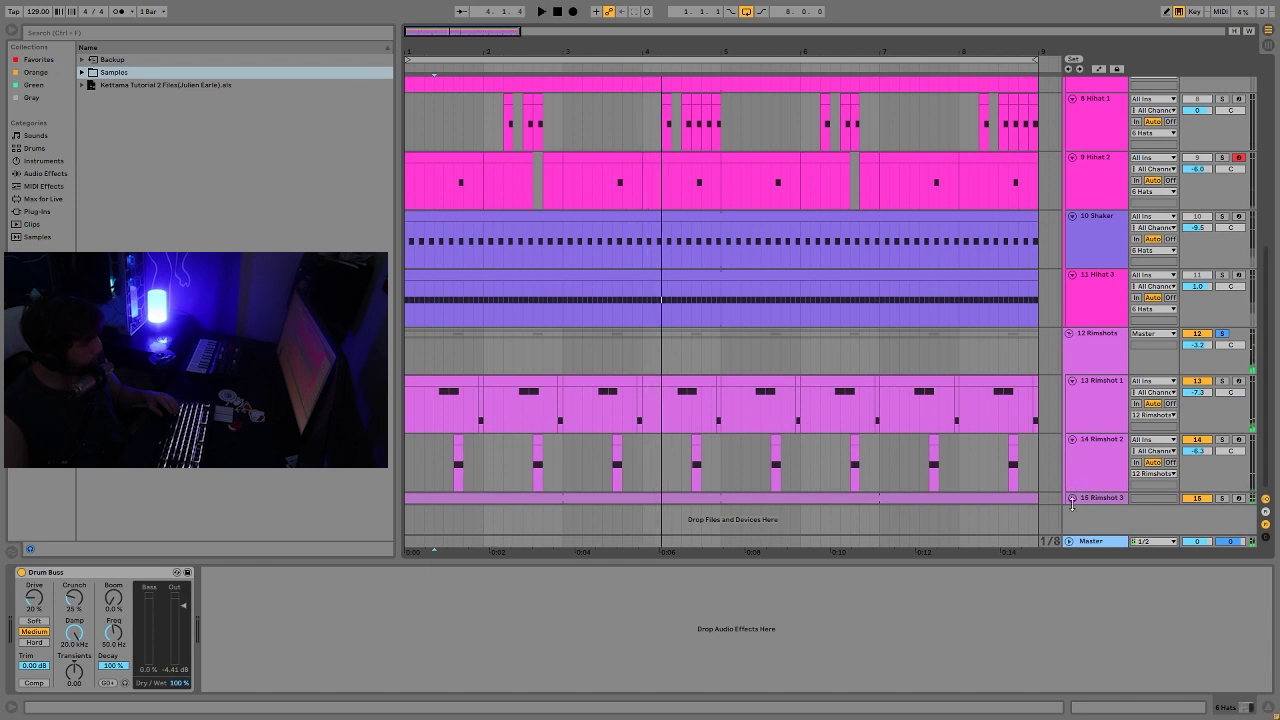
pyautogui.click(1071, 498)
# - Show Rimshot 3's device, solo the track and play it with its clip selected
pyautogui.click(1100, 505)
pyautogui.click(1222, 484)
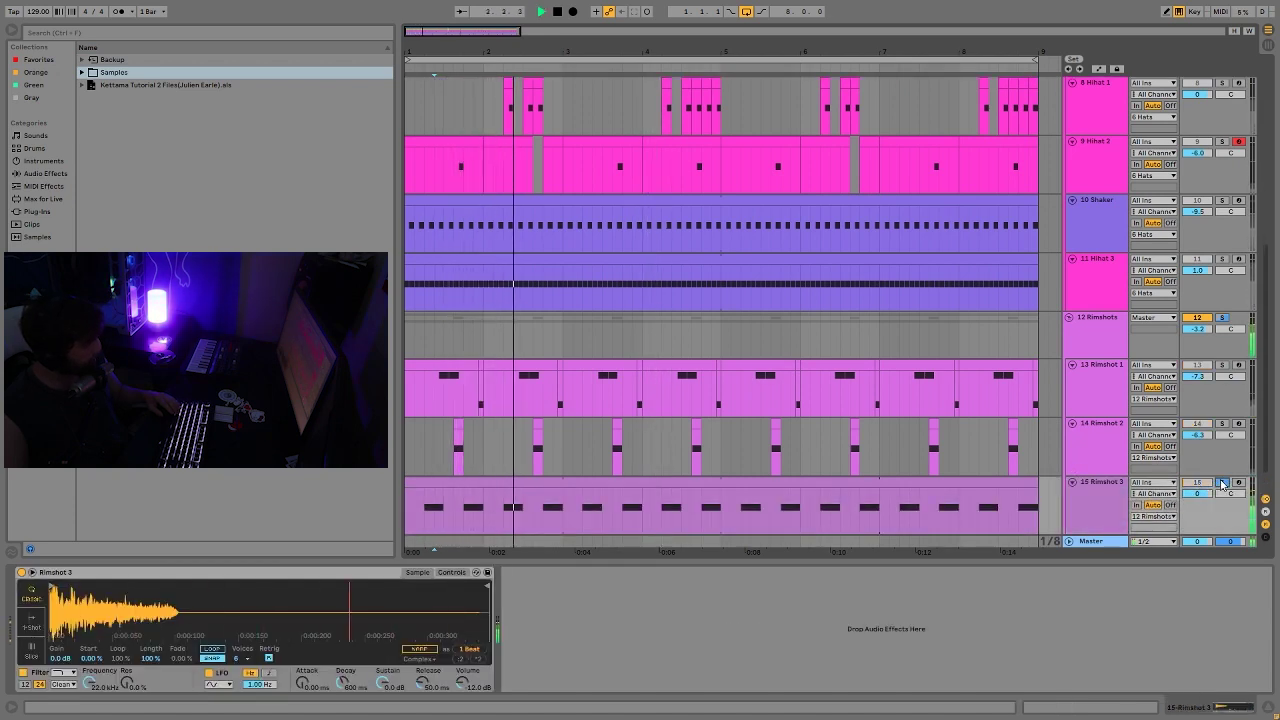
pyautogui.click(608, 482)
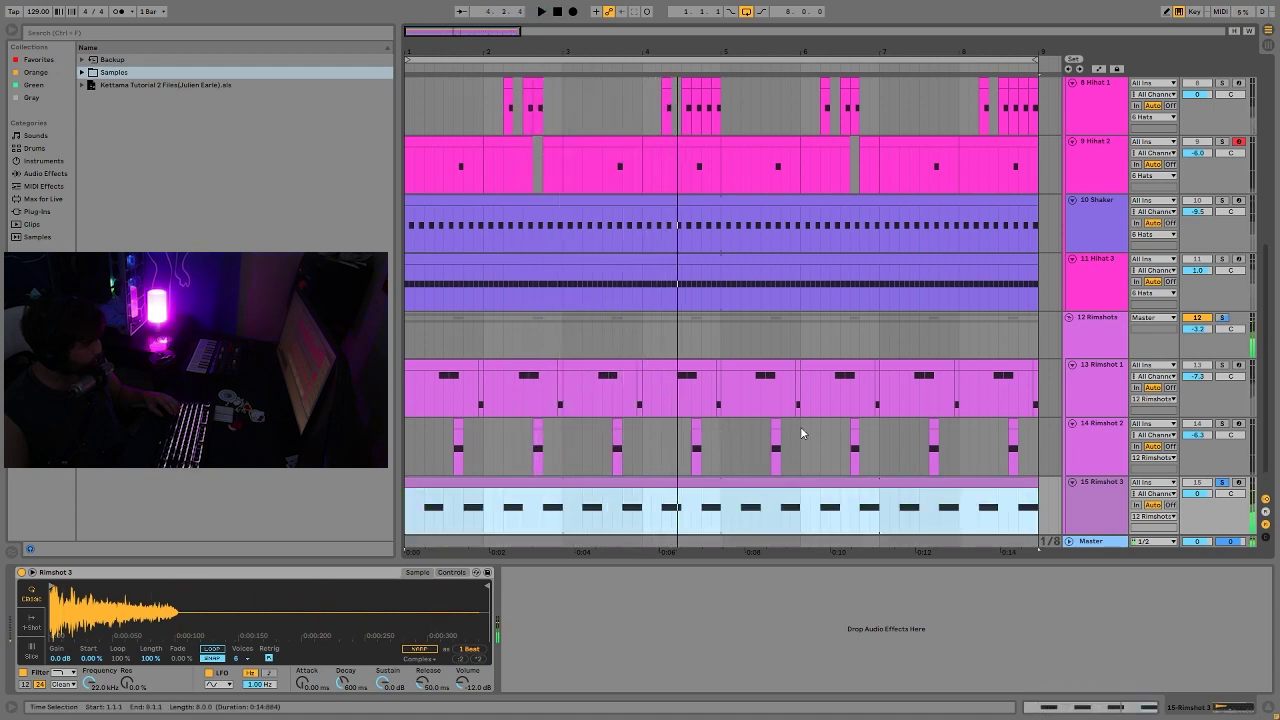
pyautogui.press('space')
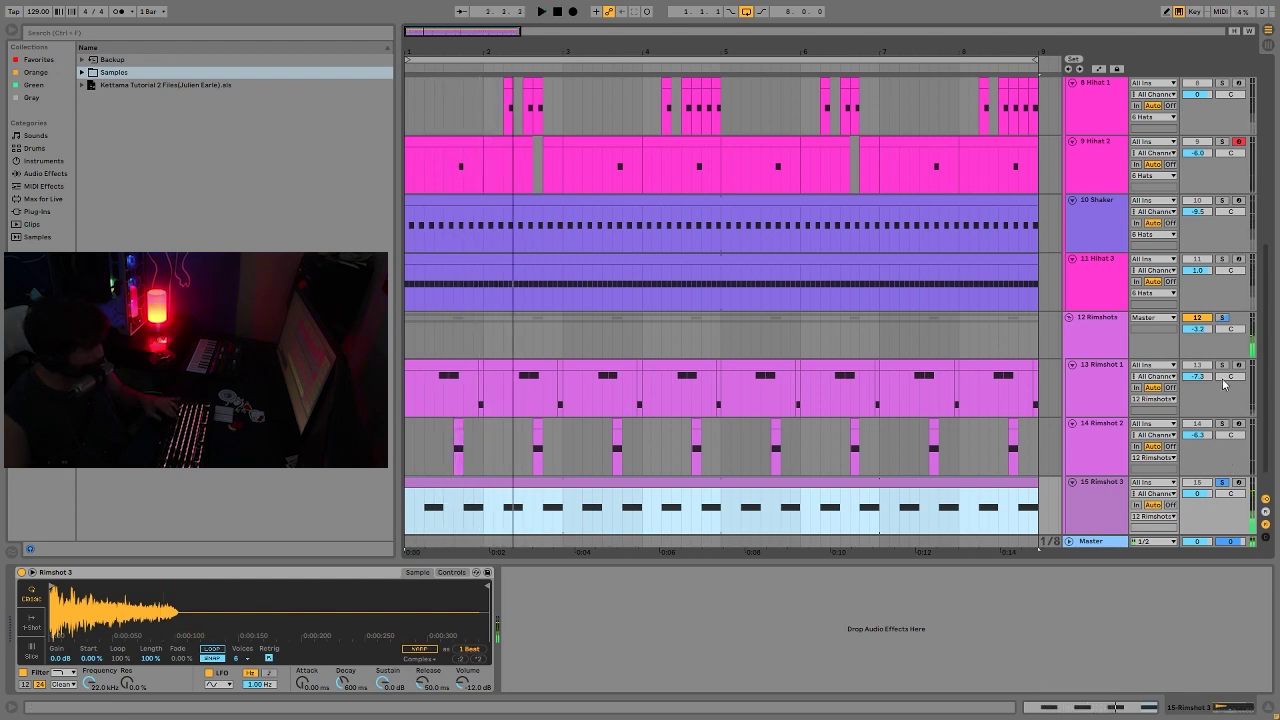
# - Solo Rimshot 1 in place of Rimshot 3 and listen to it briefly
pyautogui.click(1222, 366)
pyautogui.press('space')
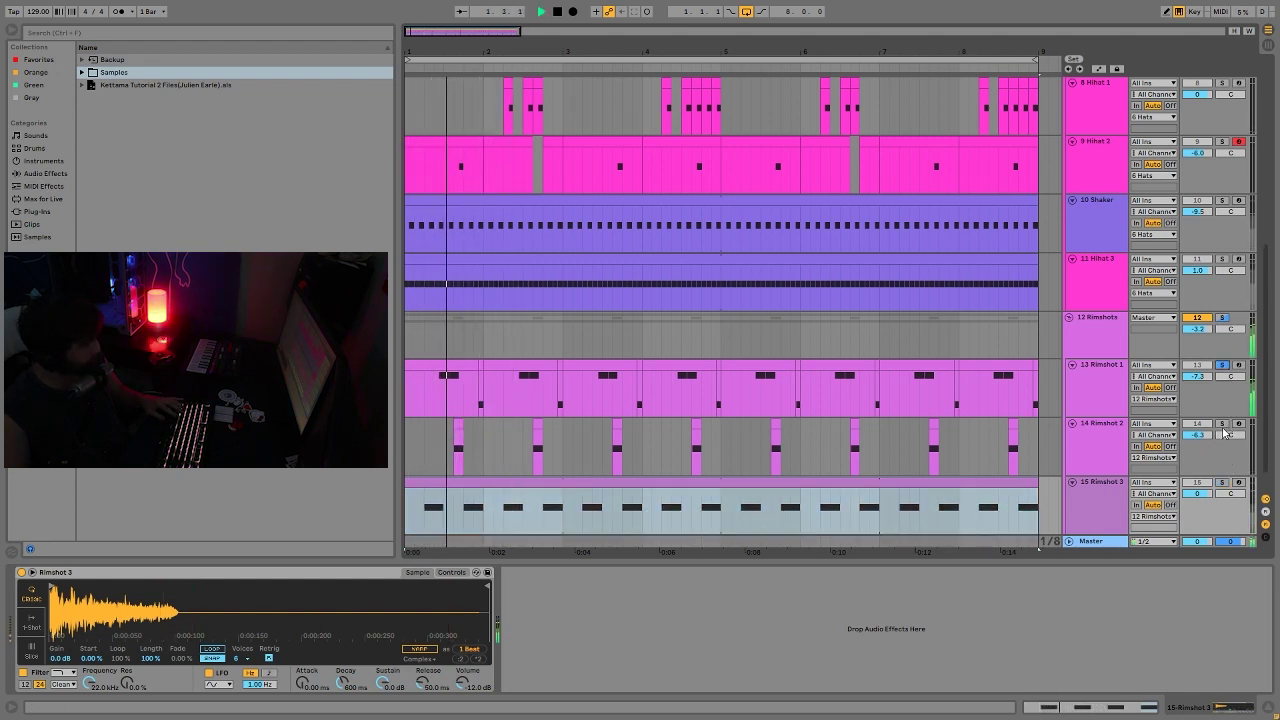
pyautogui.press('space')
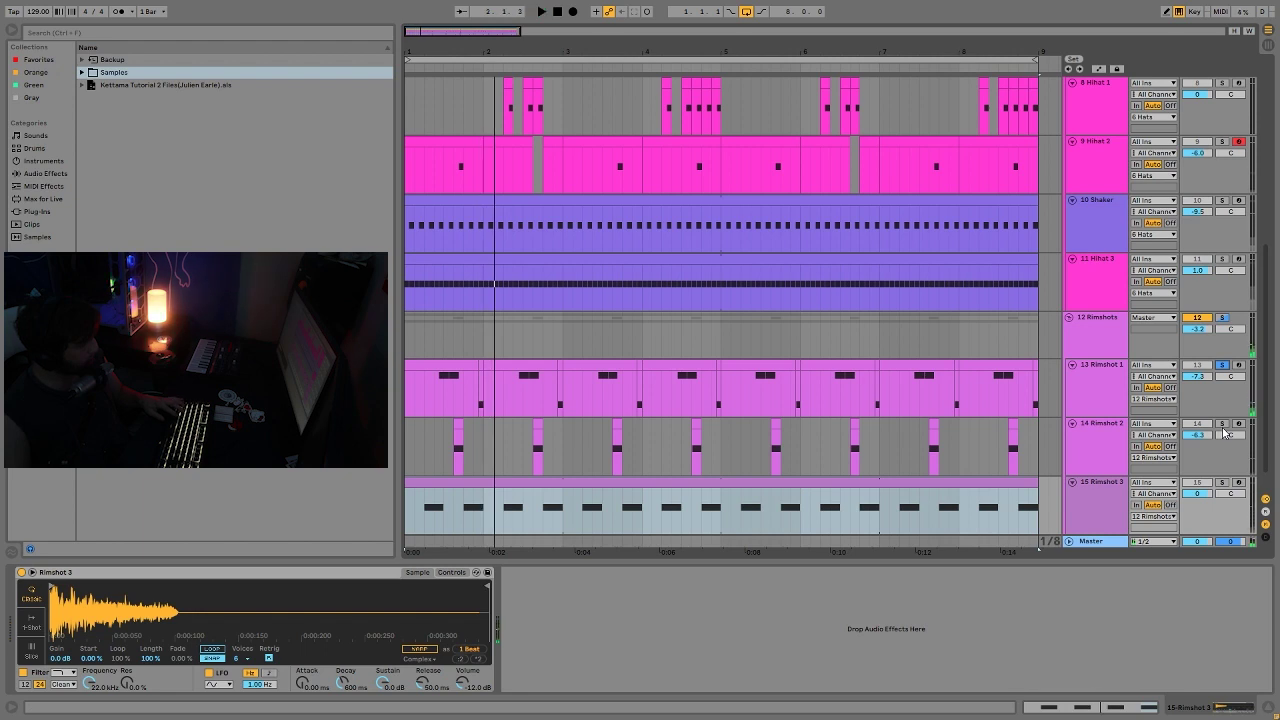
# - Play Rimshot 2 soloed with its device shown, and listen to it together with Rimshot 1
pyautogui.click(443, 446)
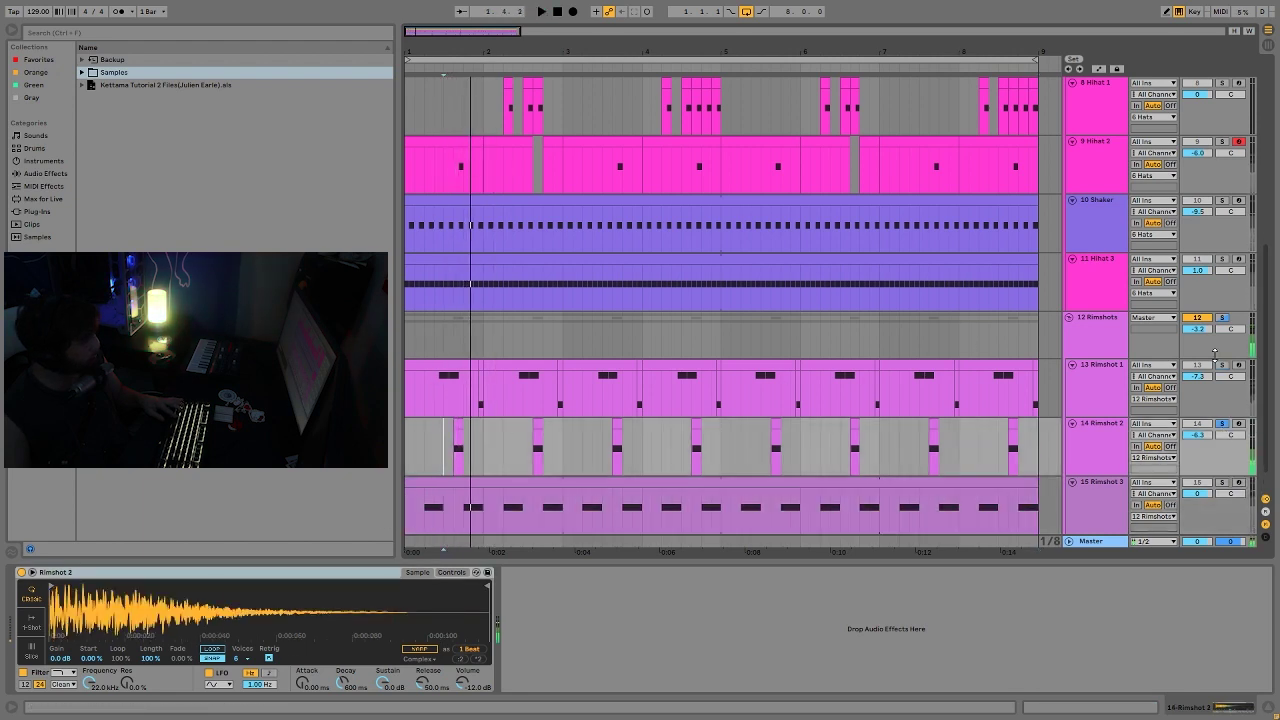
pyautogui.click(426, 443)
pyautogui.press('space')
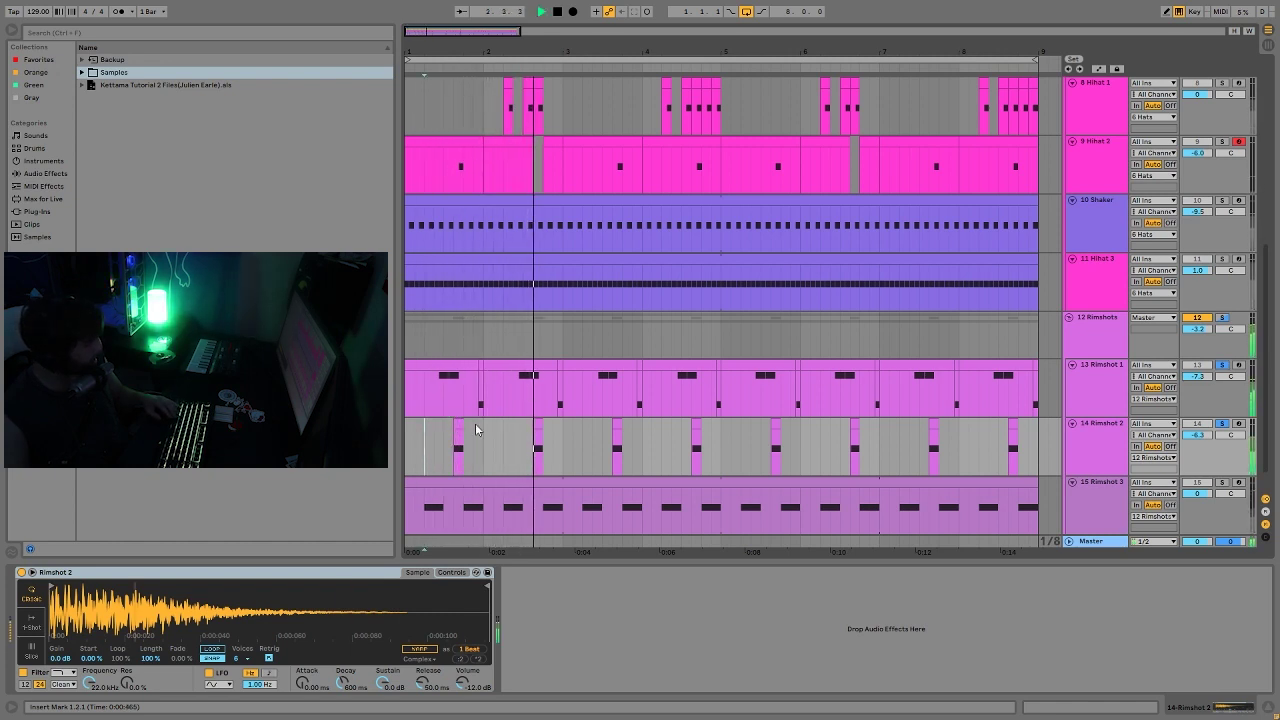
pyautogui.press('space')
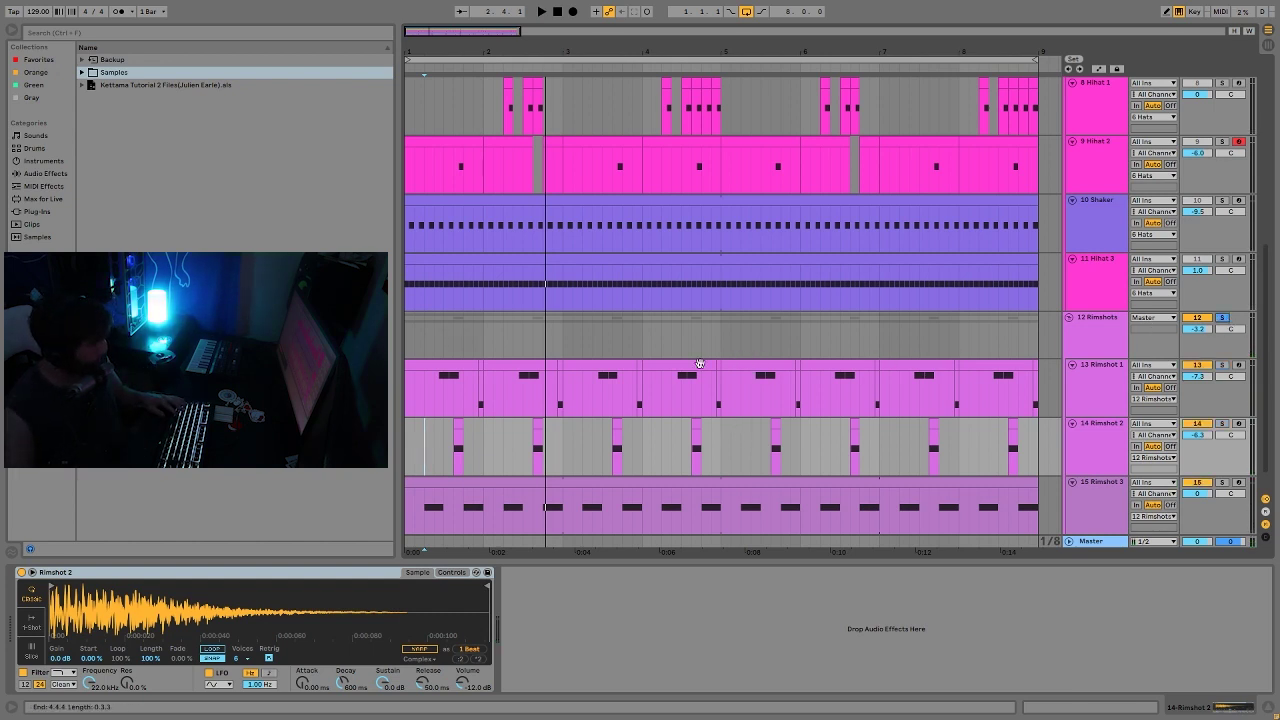
# - Play all three rimshots with Rimshot 1's first clip selected, then clear the Rimshots group's solo and play the full mix
pyautogui.click(437, 362)
pyautogui.press('space')
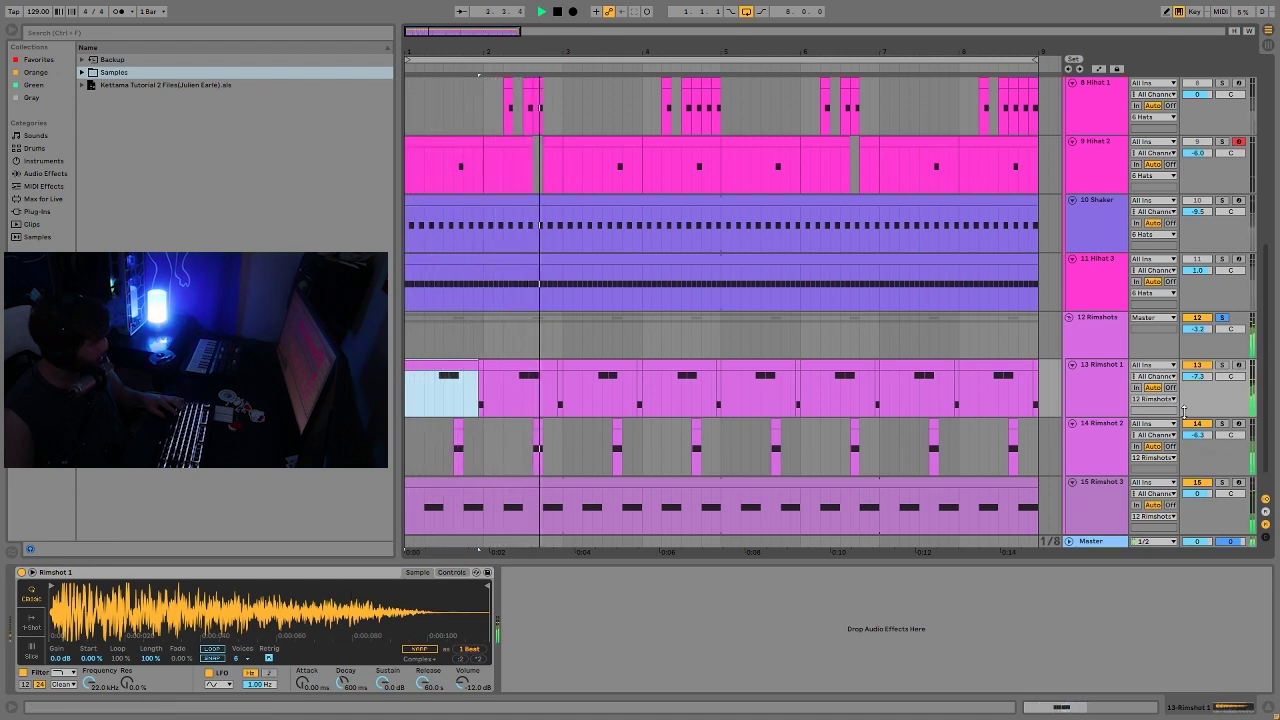
pyautogui.click(1221, 318)
pyautogui.click(1221, 318)
pyautogui.click(1110, 375)
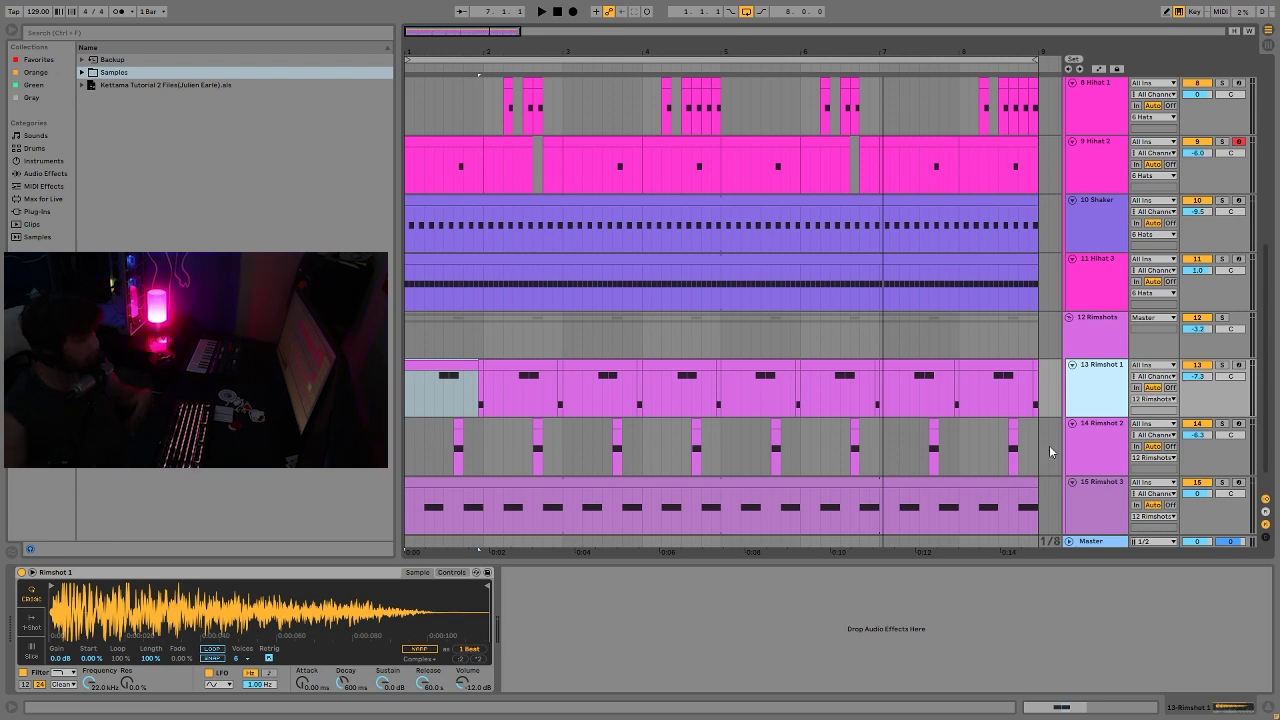
pyautogui.press('space')
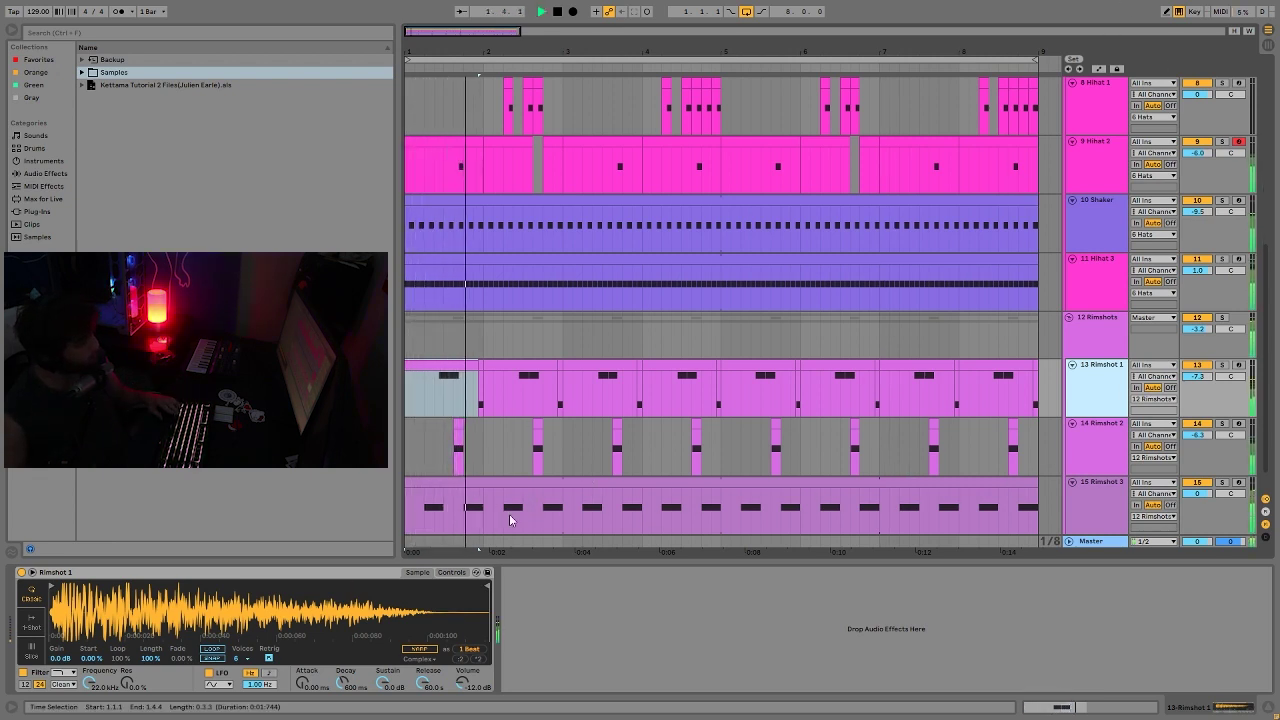
pyautogui.press('space')
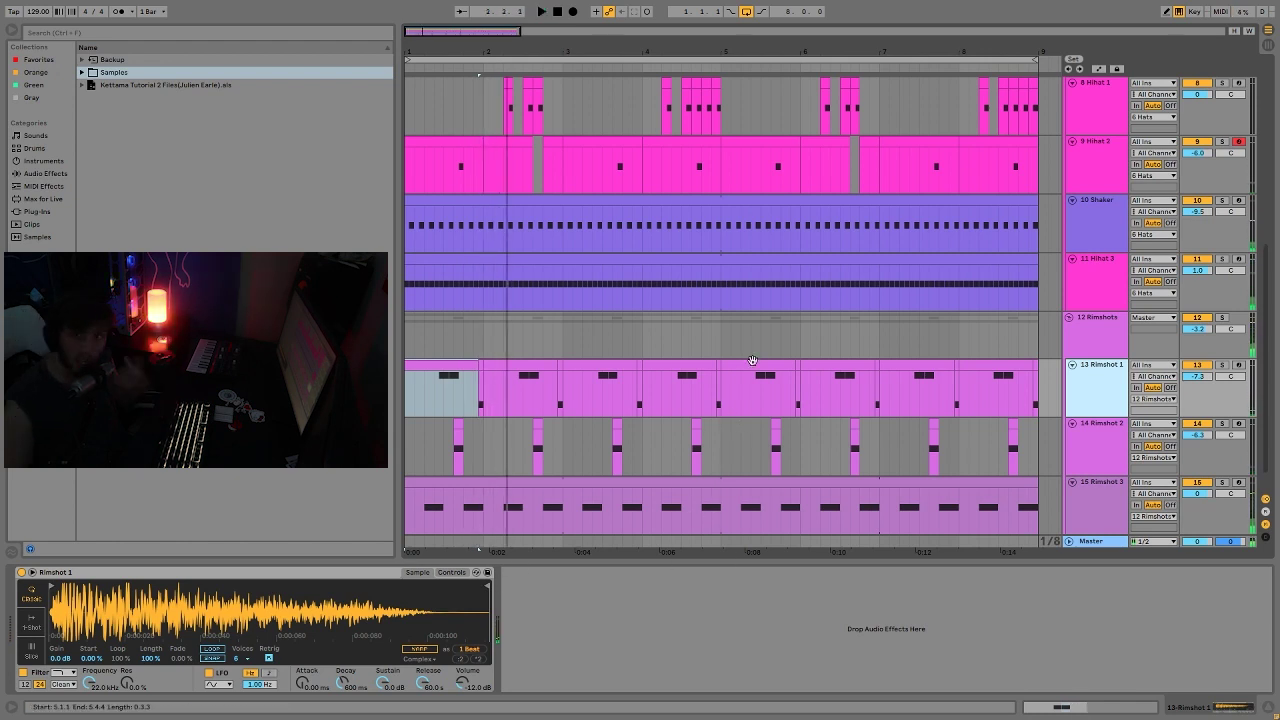
pyautogui.press('space')
# - Show the Rimshots group's device and play the soloed group with Drum Buss bypassed, then re-enable it to compare
pyautogui.click(1106, 329)
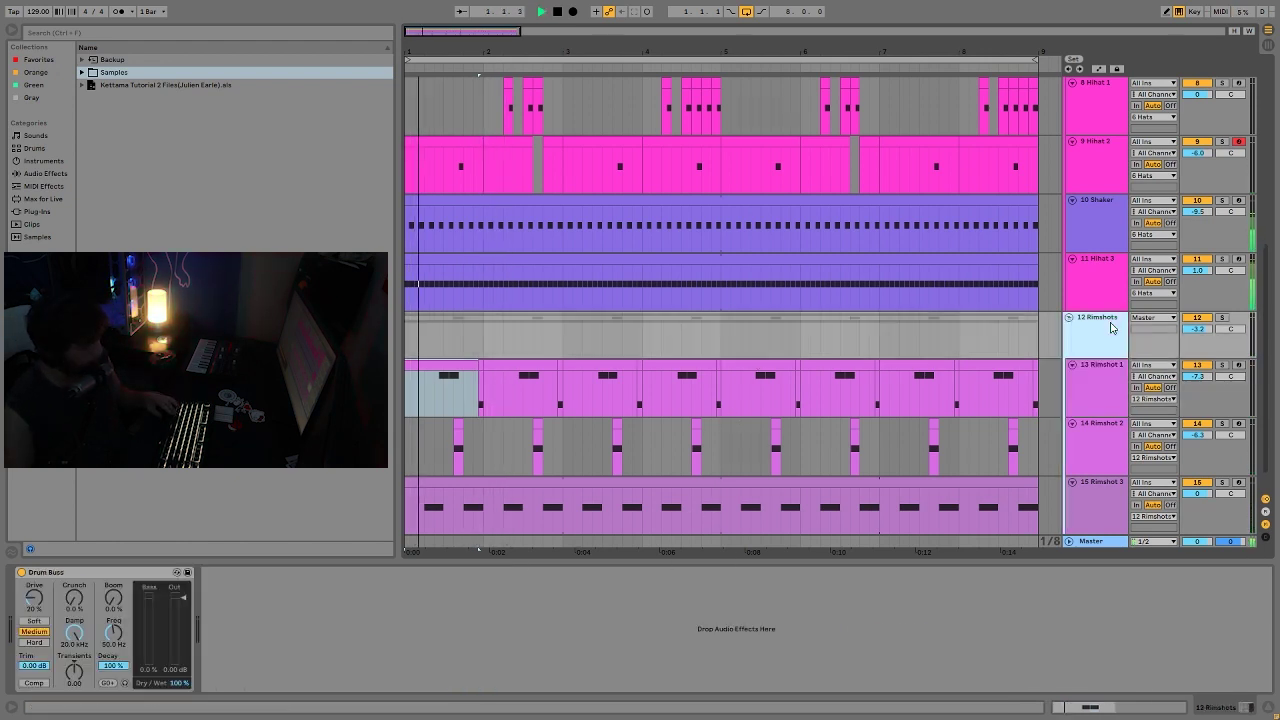
pyautogui.click(1222, 318)
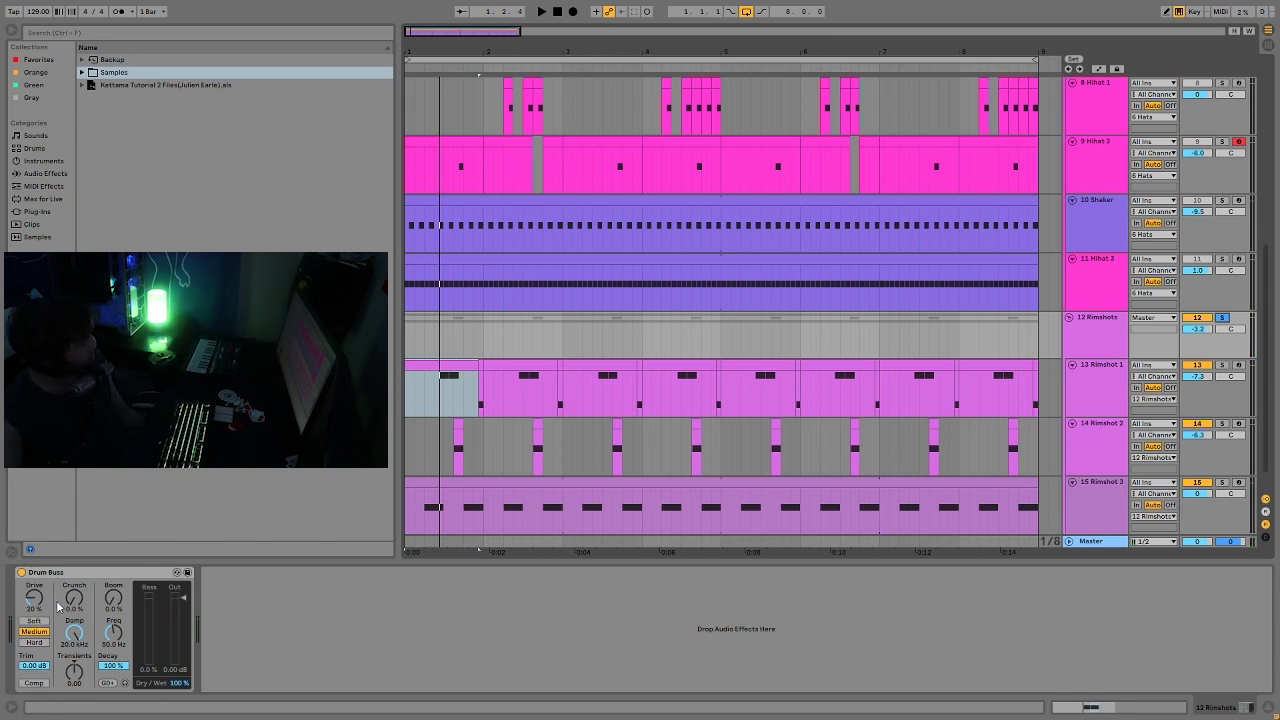
pyautogui.click(22, 573)
pyautogui.press('space')
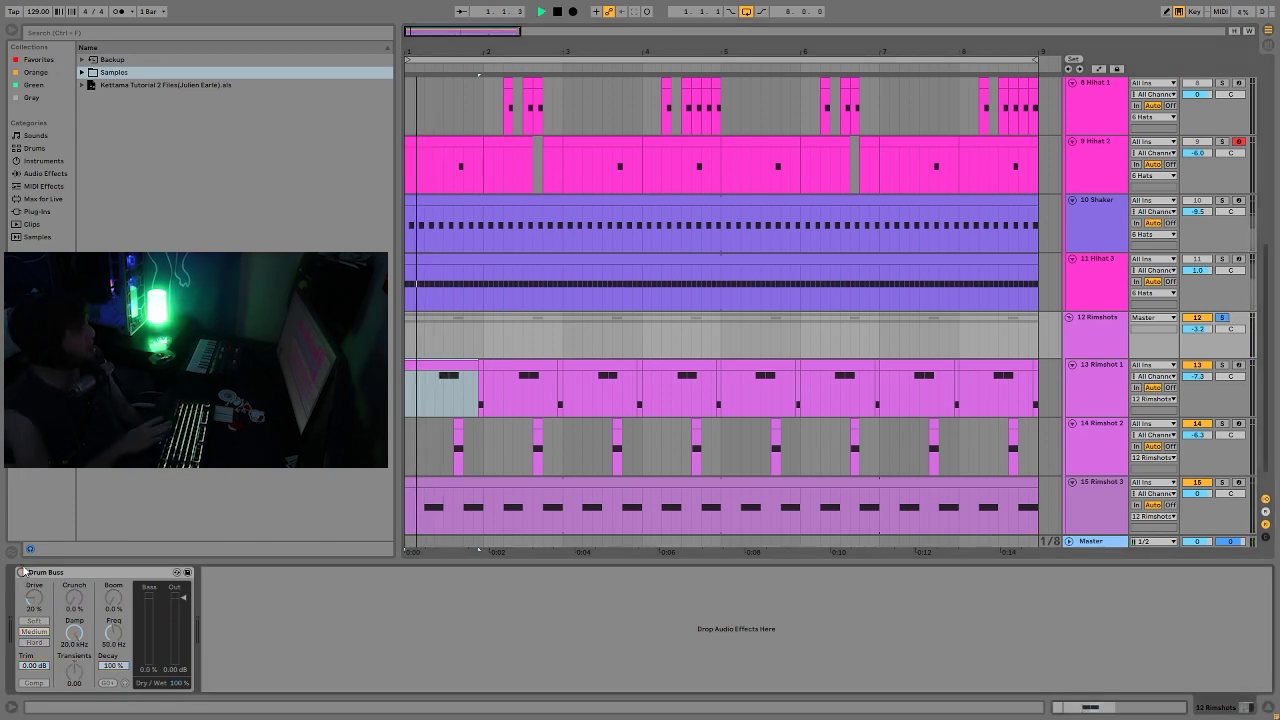
pyautogui.click(22, 573)
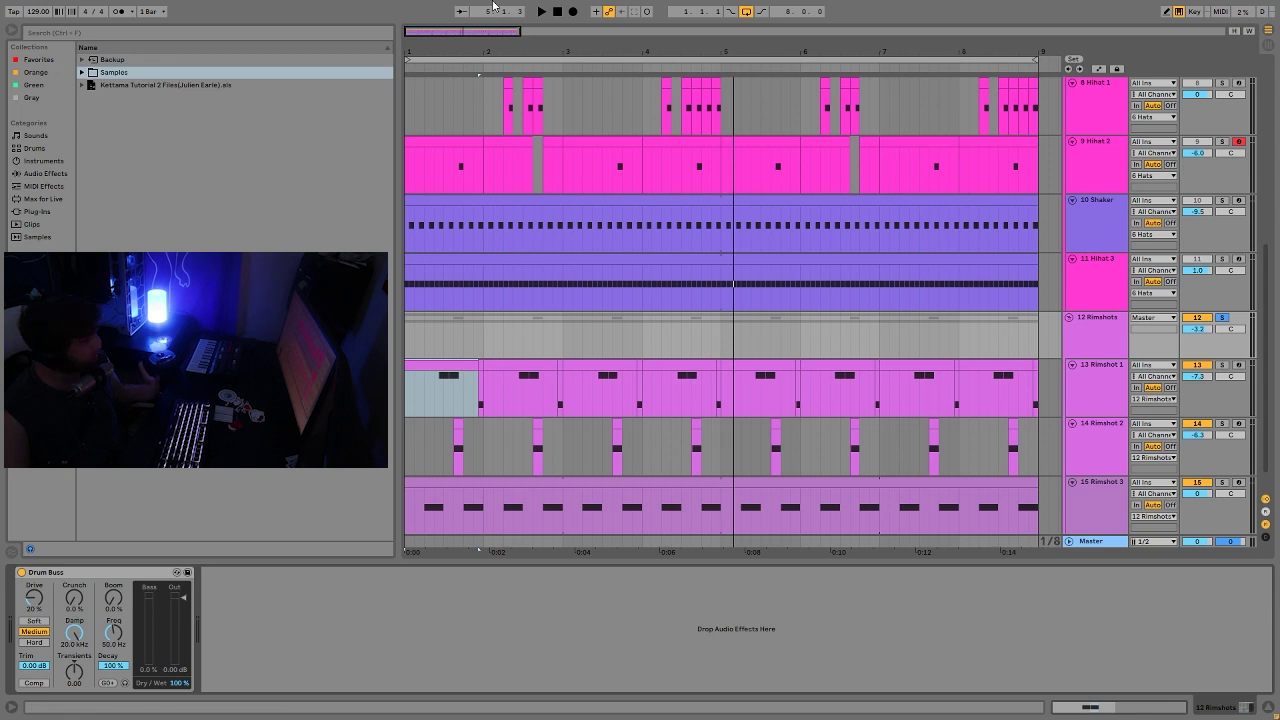
# - Stop playback, clear the Rimshots group's solo and play the full mix from the start
pyautogui.click(558, 11)
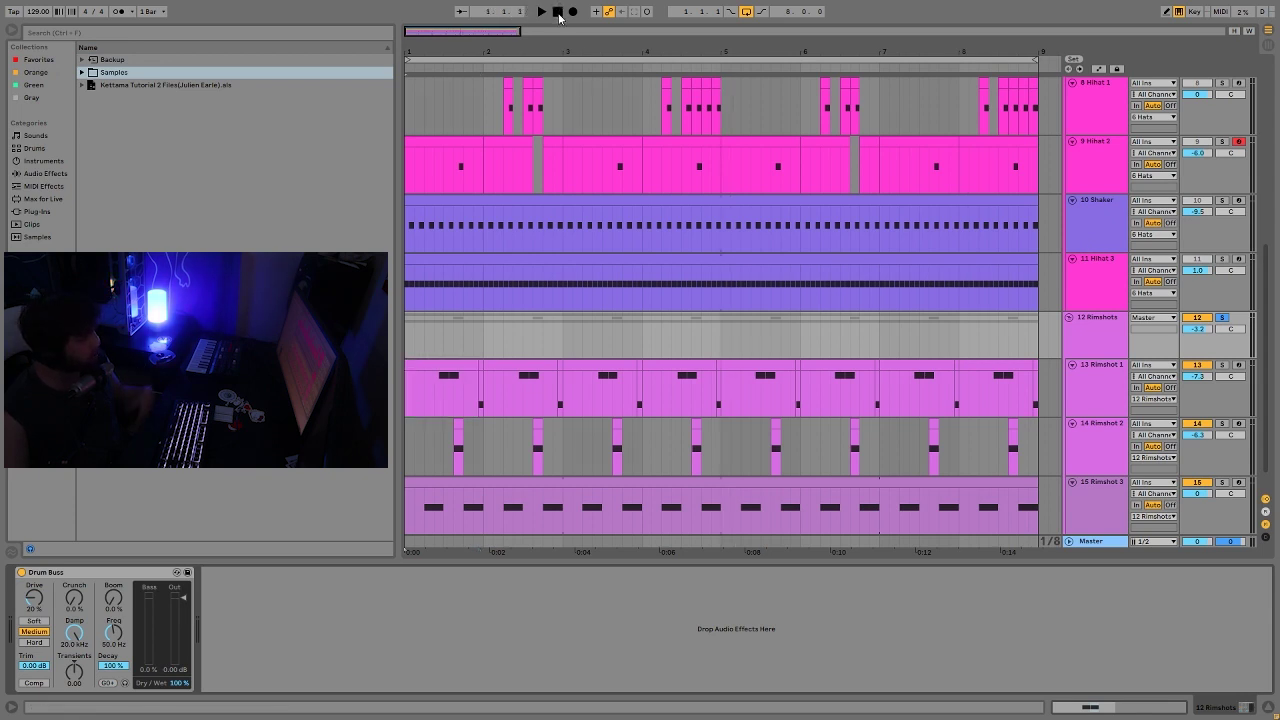
pyautogui.click(1221, 318)
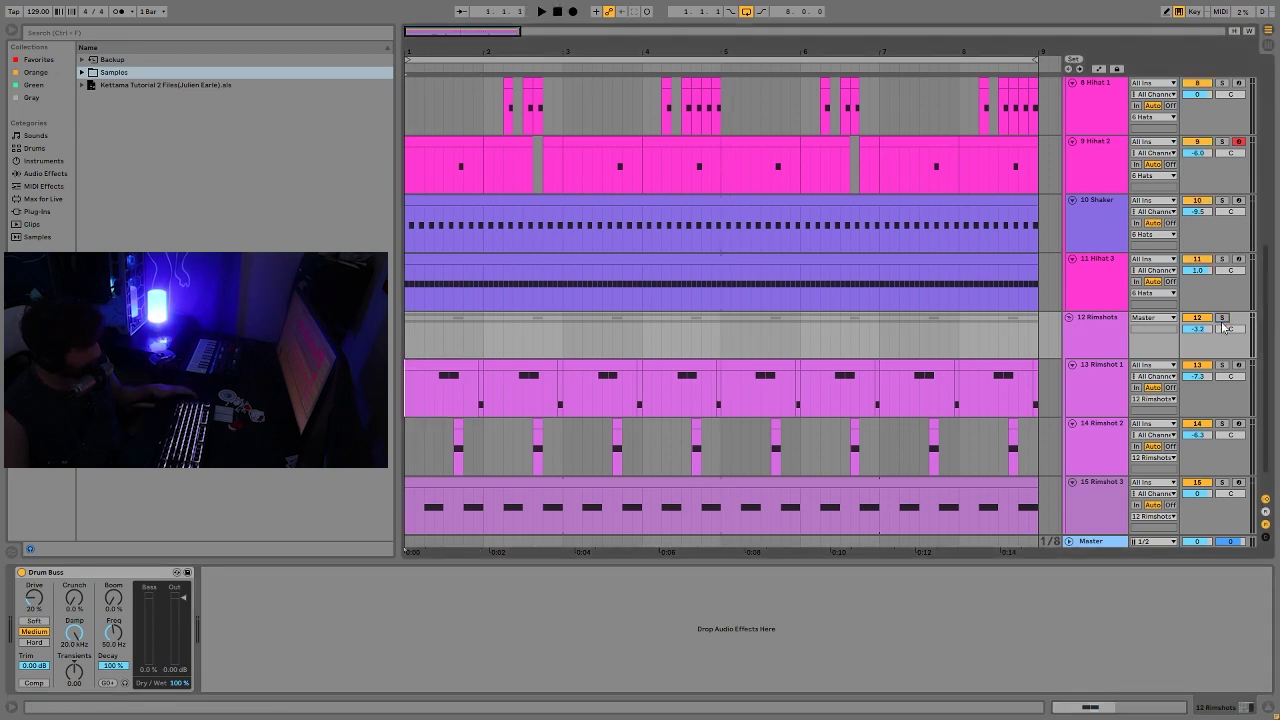
pyautogui.press('space')
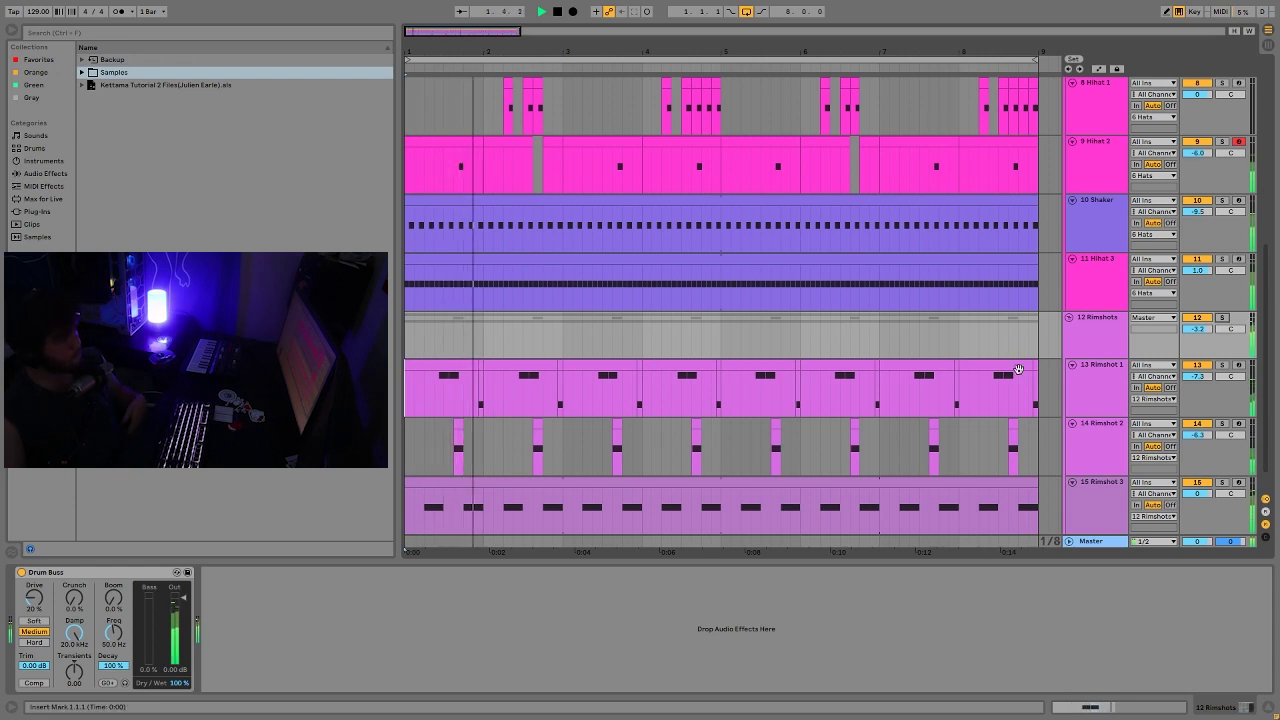
# - Fold all tracks and groups in the arrangement, then unfold the Hats group
pyautogui.click(1103, 340)
pyautogui.hotkey('alt', 'u')
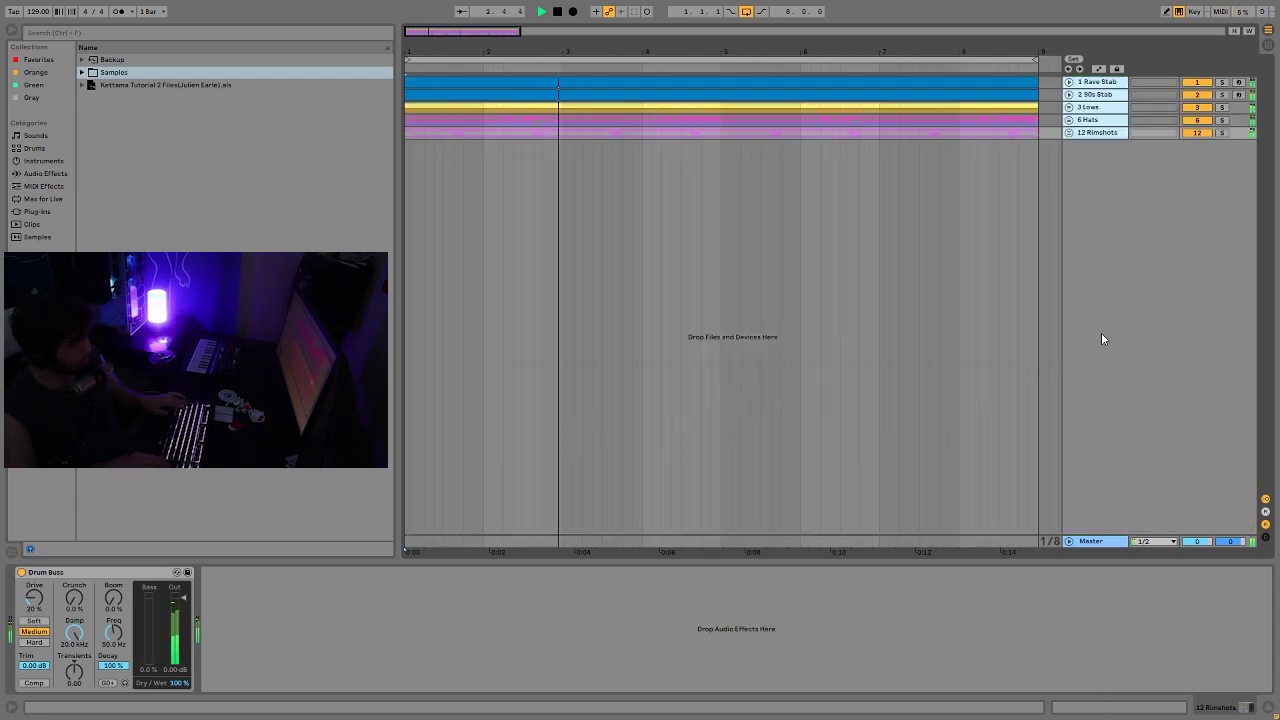
pyautogui.press('Up')
pyautogui.press('Up')
pyautogui.press('Up')
pyautogui.press('Down')
pyautogui.press('Down')
pyautogui.press('Right')
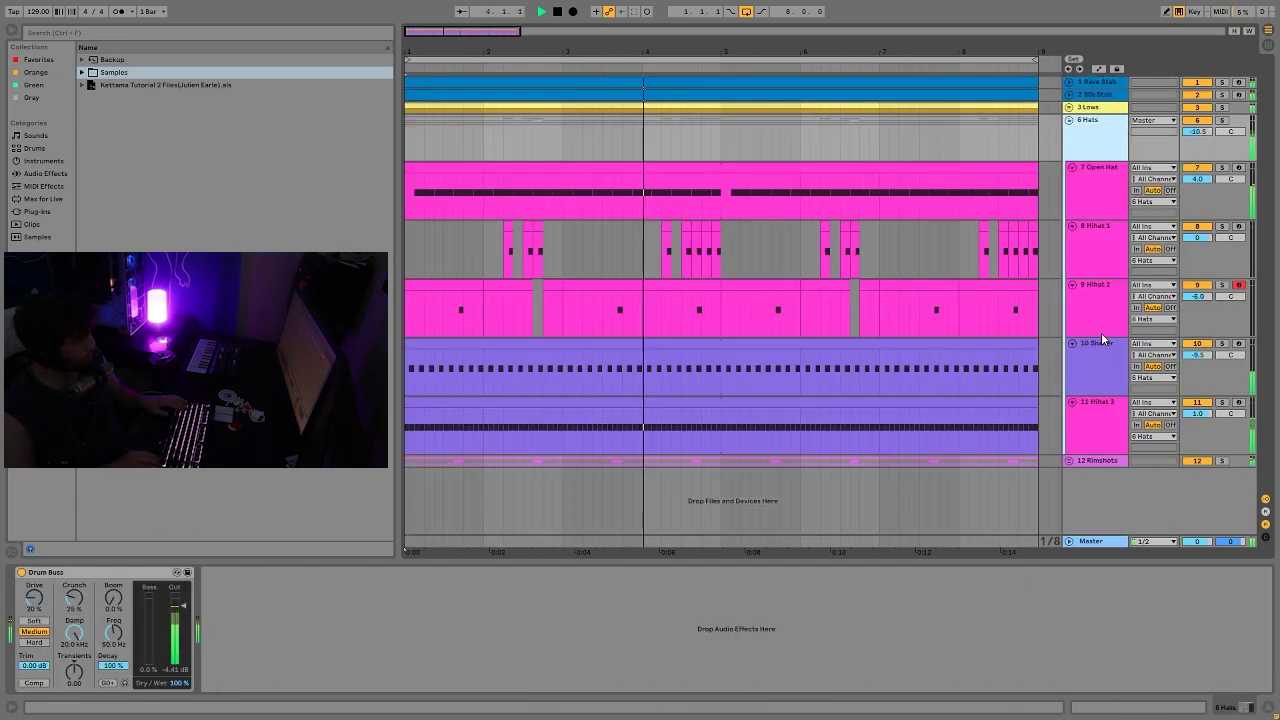
# - Fold the Open Hat, Hihat 1, Hihat 2, Shaker and Hihat 3 tracks inside the Hats group
pyautogui.press('Down')
pyautogui.press('Down')
pyautogui.press('Down')
pyautogui.press('Down')
pyautogui.press('Down')
pyautogui.press('Down')
# - Unfold the Rimshots group and fold its three rimshot tracks
pyautogui.press('Right')
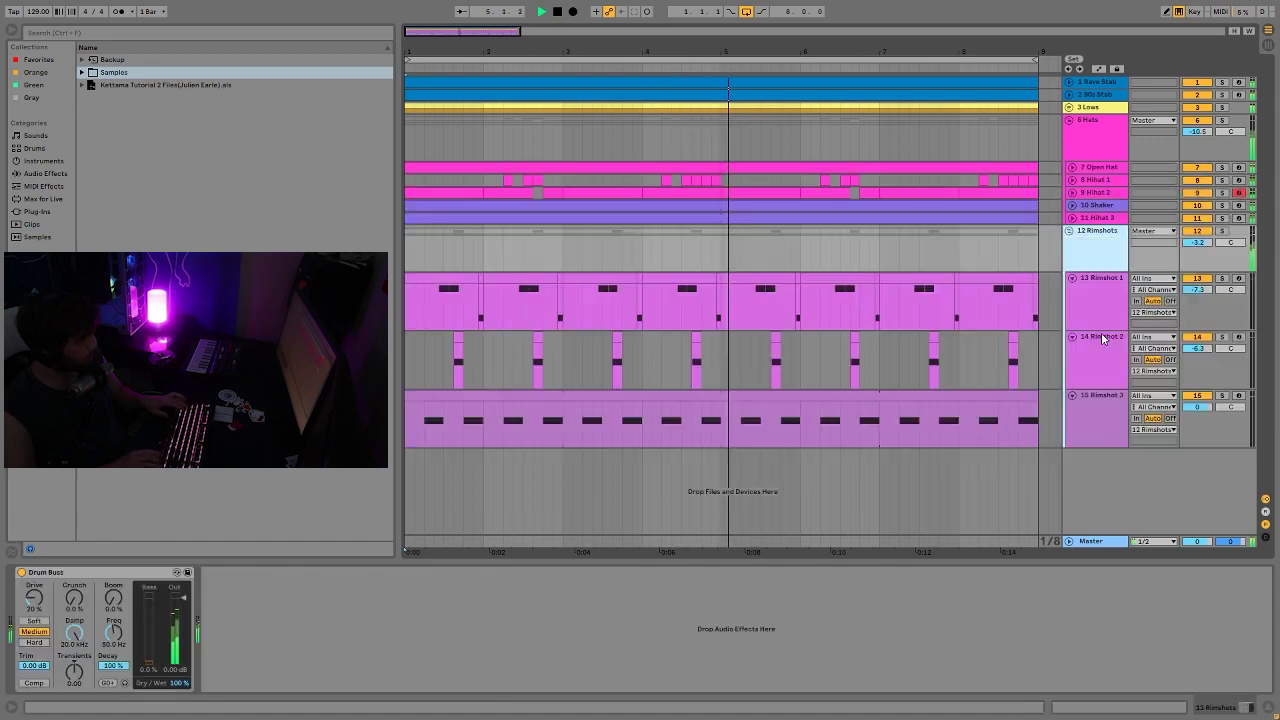
pyautogui.press('Down')
pyautogui.press('Down')
pyautogui.press('Down')
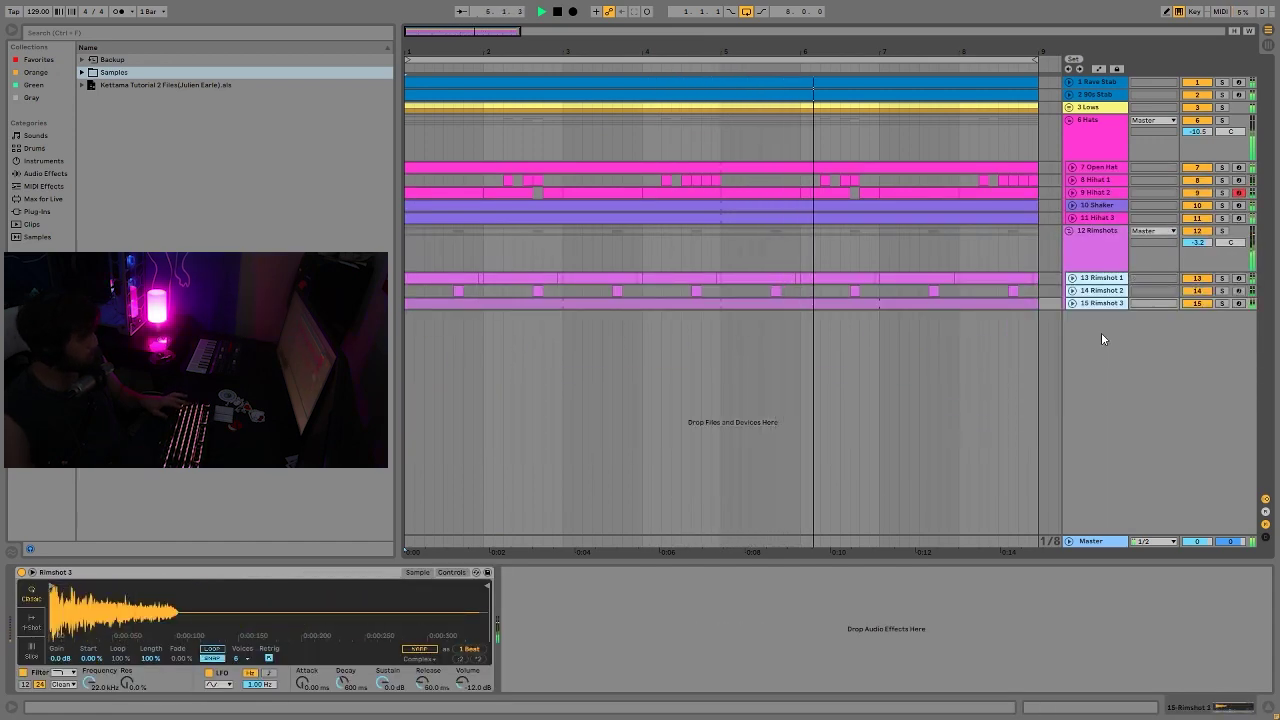
# - Unfold the Lows group, fold its Kick and Bass tracks, and stop playback
pyautogui.press('Up')
pyautogui.press('Up')
pyautogui.press('Up')
pyautogui.press('Up')
pyautogui.press('Up')
pyautogui.press('Up')
pyautogui.press('Up')
pyautogui.press('Up')
pyautogui.press('Up')
pyautogui.press('Up')
pyautogui.press('Right')
pyautogui.press('Down')
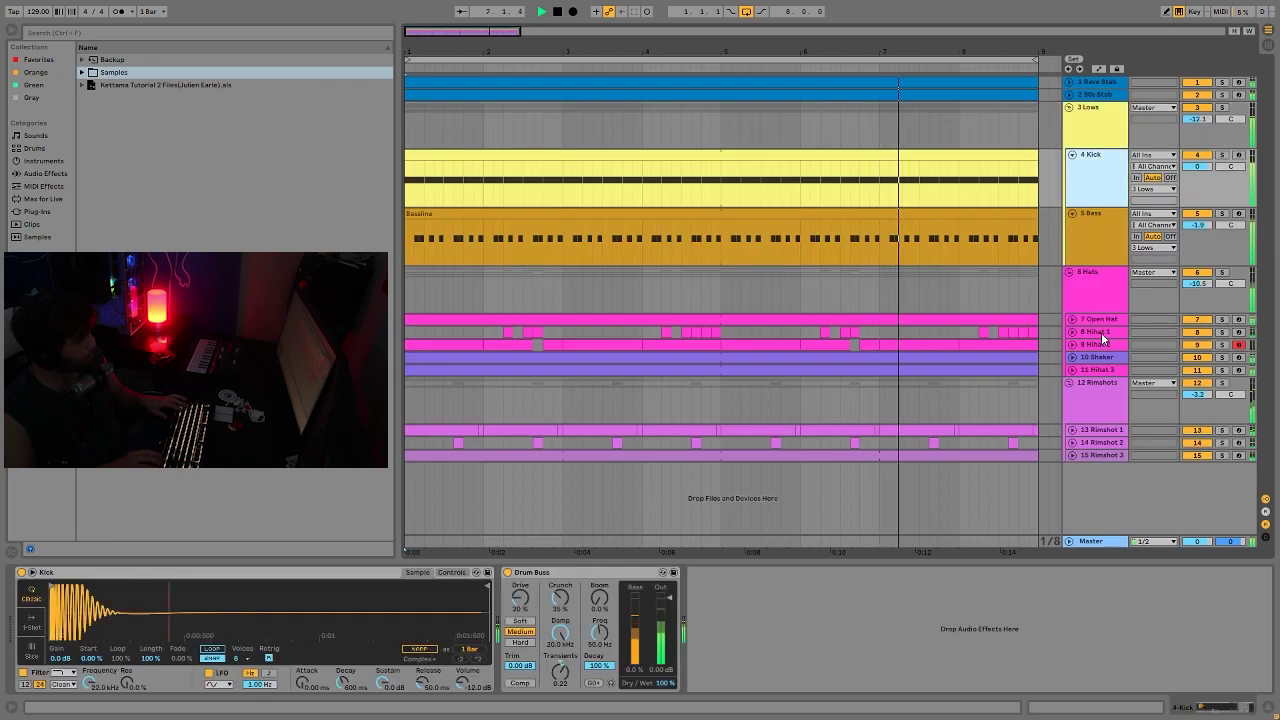
pyautogui.press('Down')
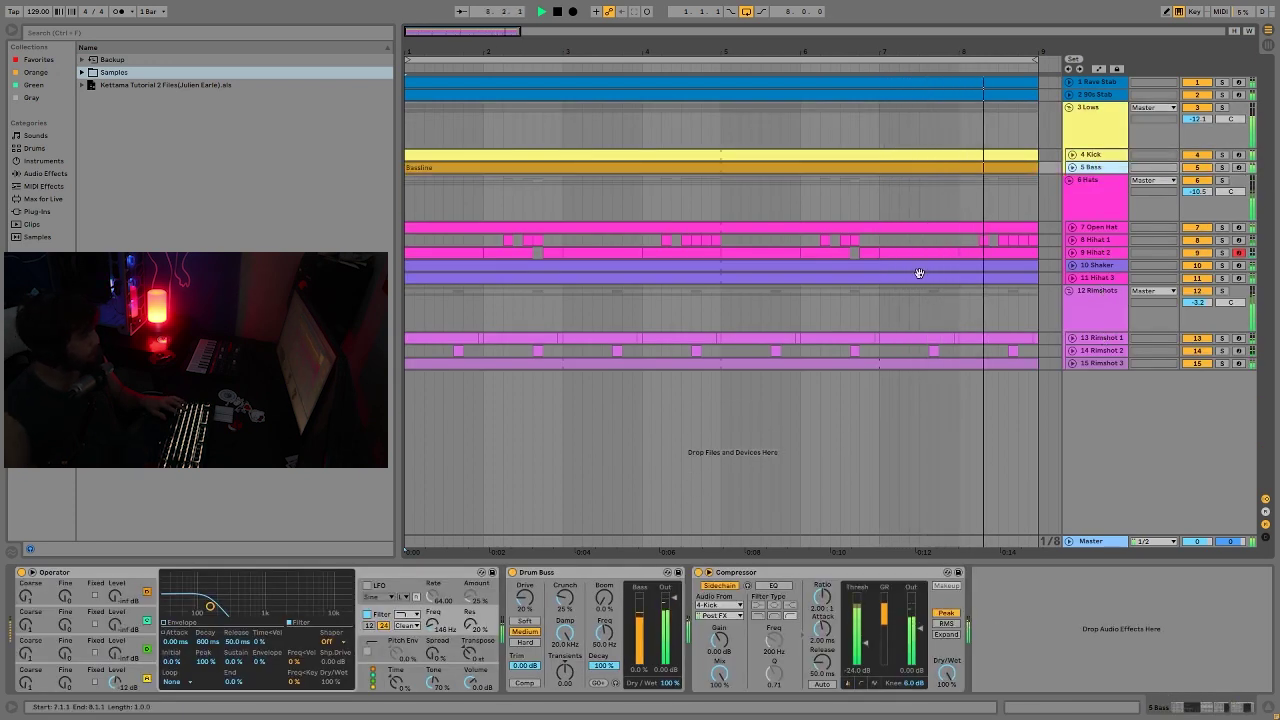
pyautogui.press('space')
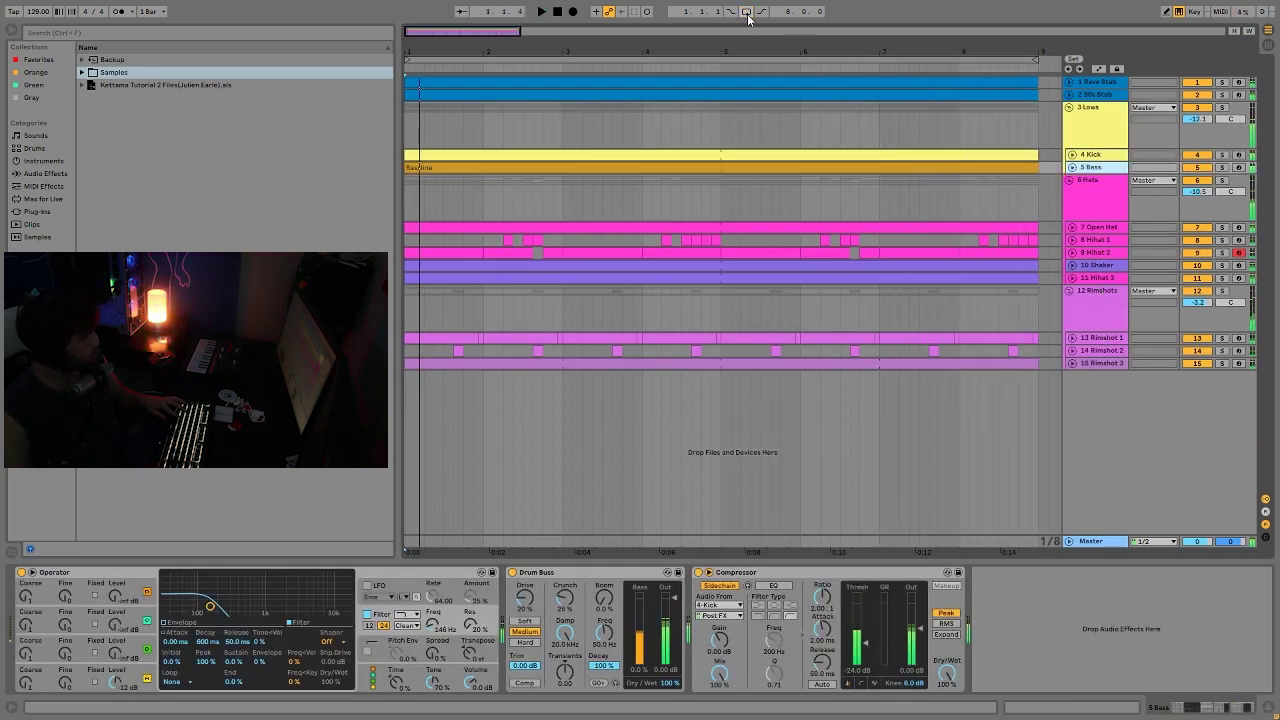